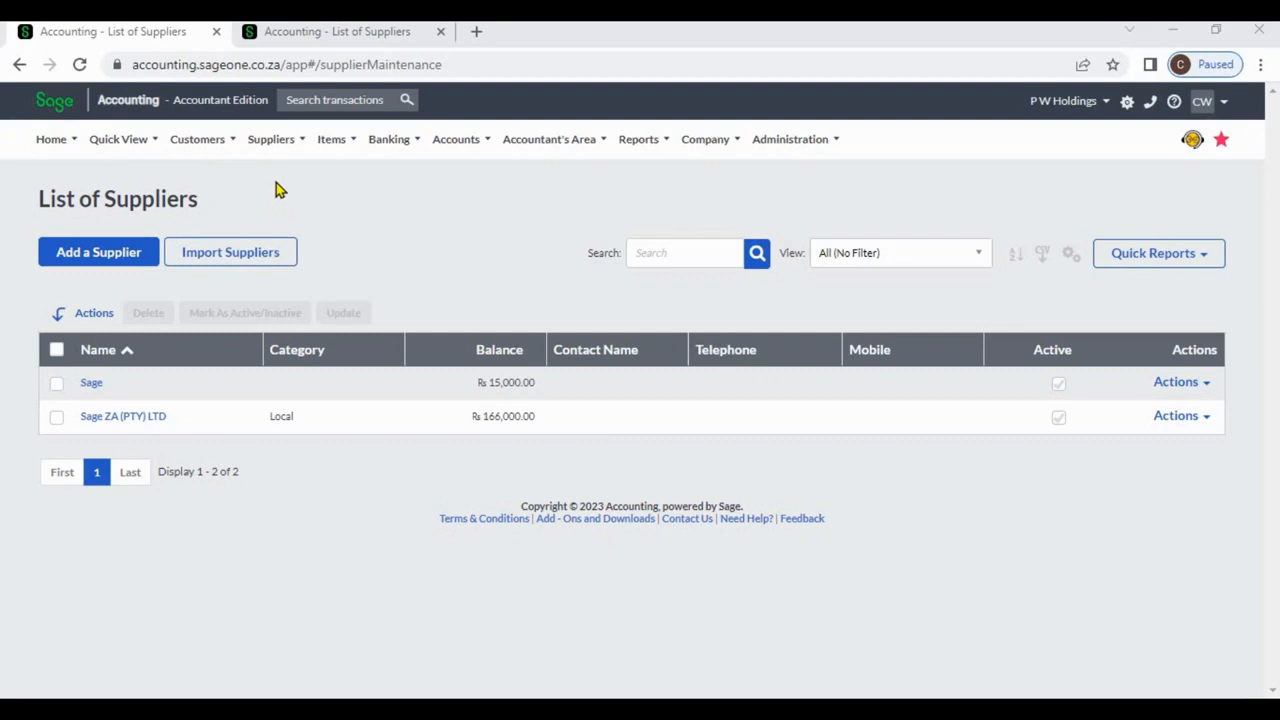
Add a new supplier, entering P W Holdings as Supplier Name and choosing the Local category.
{"action": "left_click", "coordinate": [271, 139]}
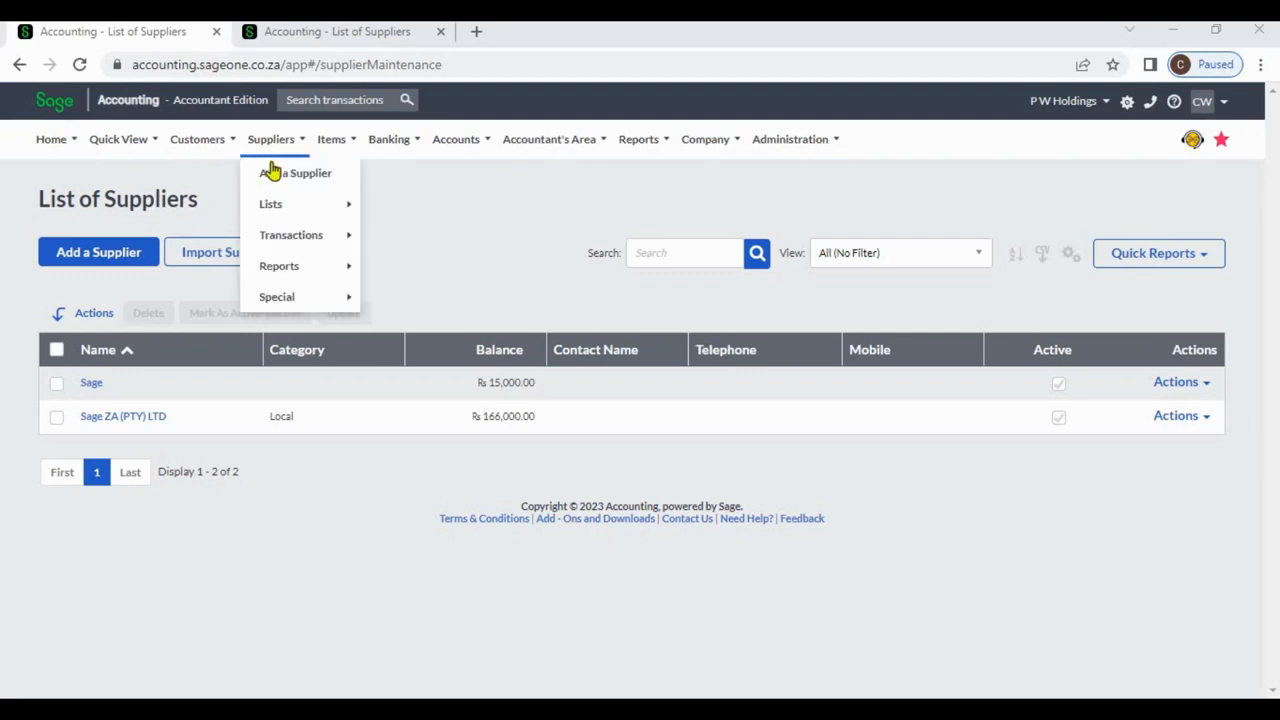
{"action": "left_click", "coordinate": [274, 174]}
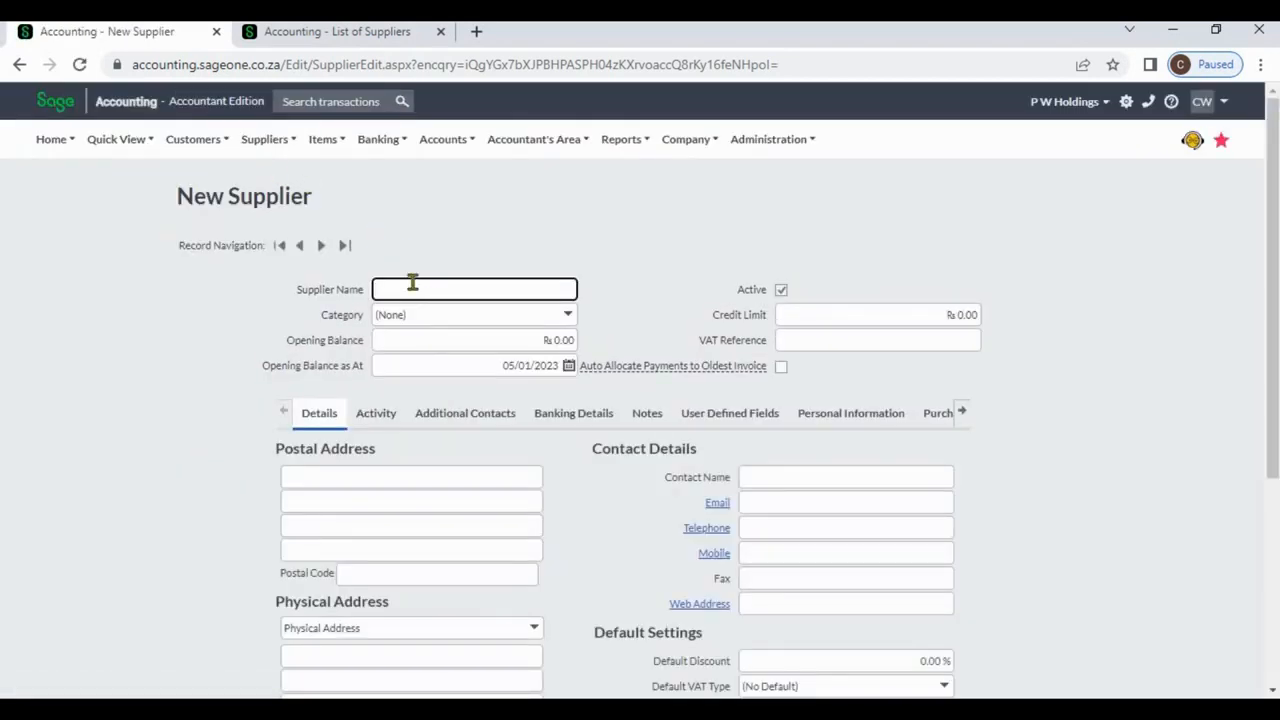
{"action": "left_click", "coordinate": [412, 286]}
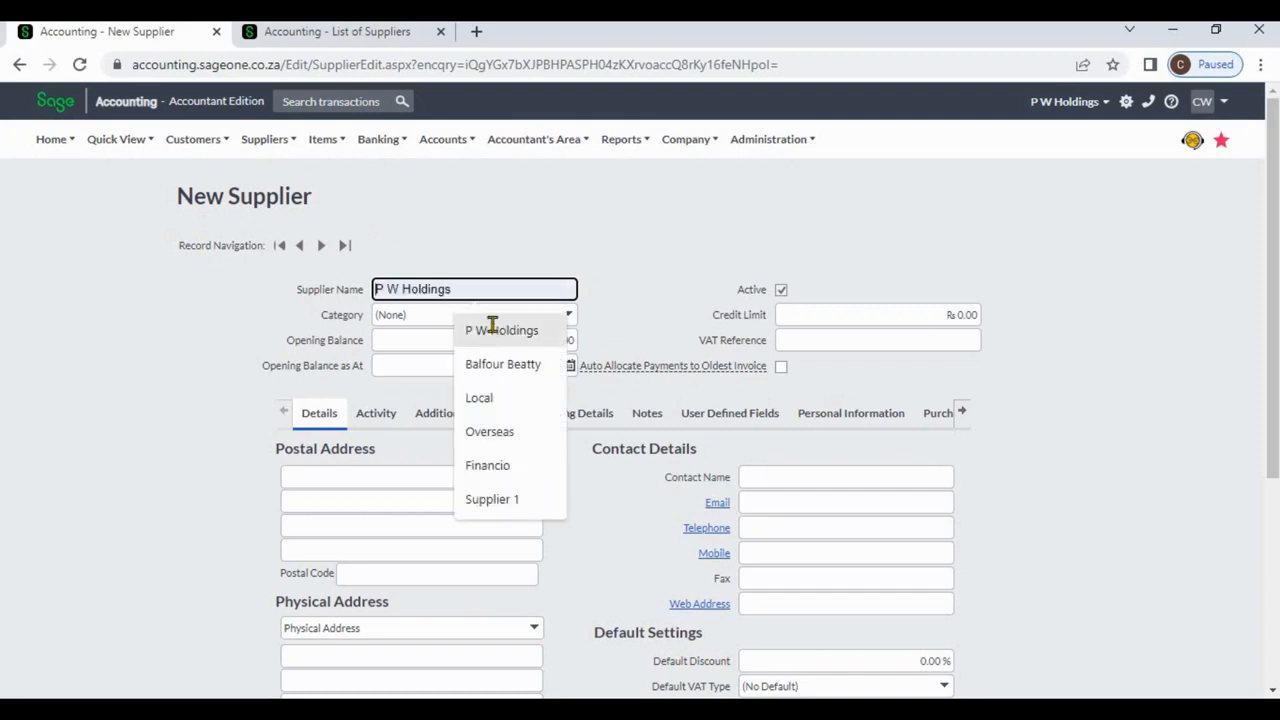
{"action": "left_click", "coordinate": [495, 331]}
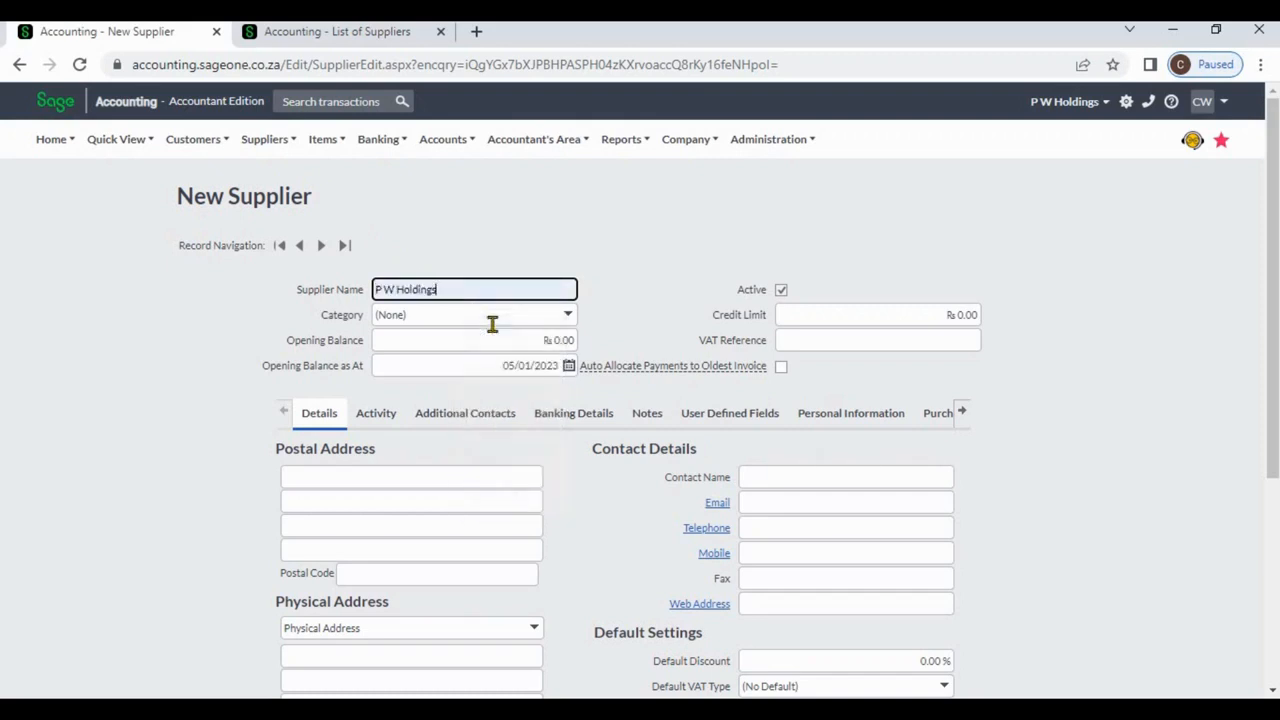
{"action": "left_click", "coordinate": [570, 316]}
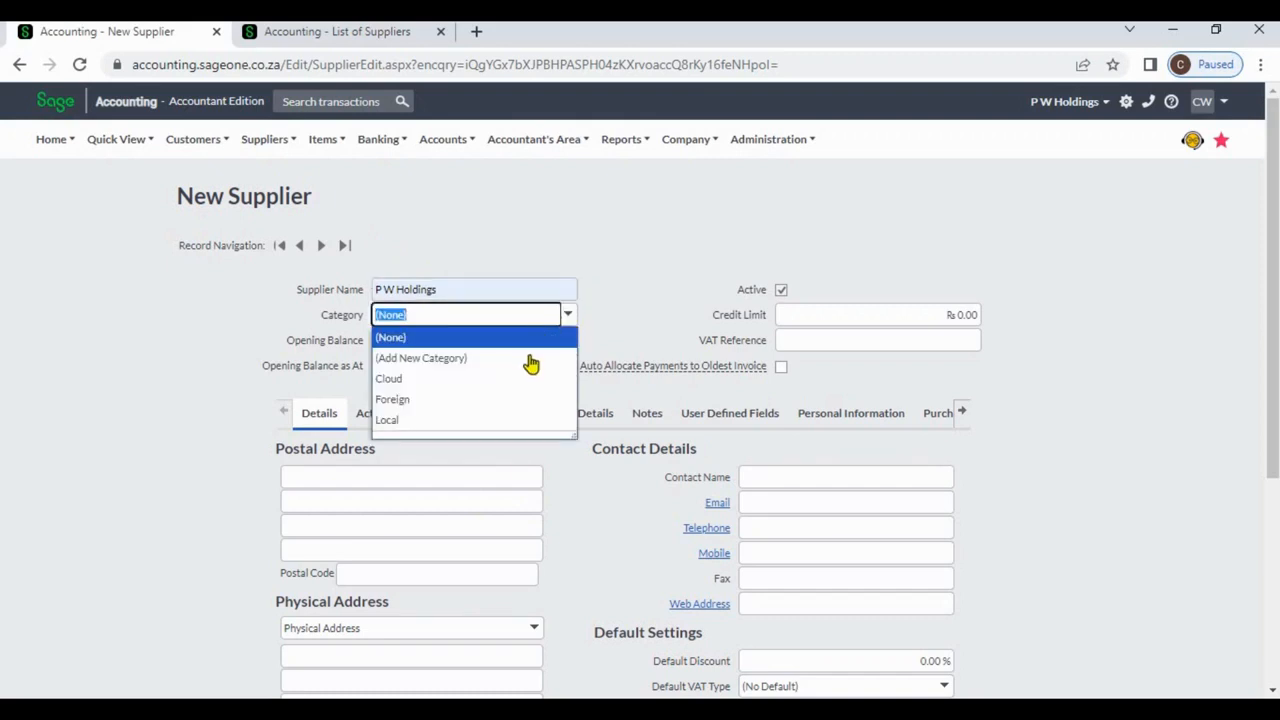
{"action": "left_click", "coordinate": [490, 421]}
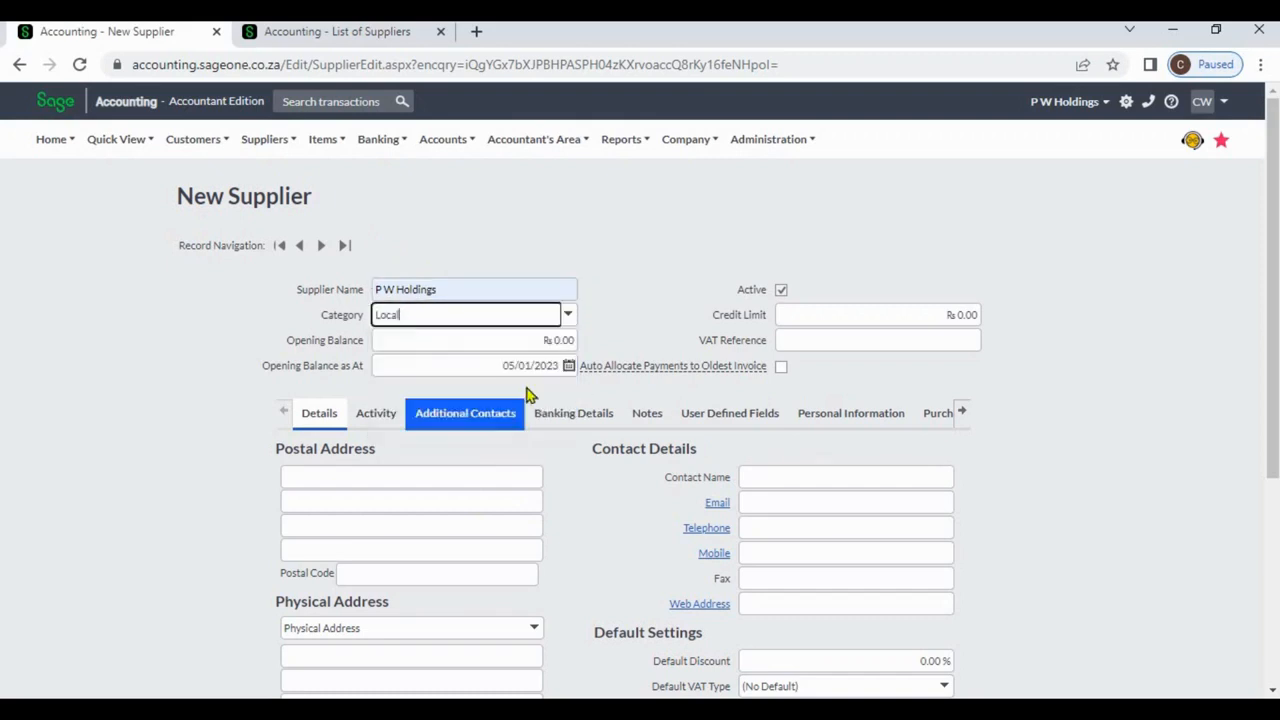
{"action": "left_click", "coordinate": [612, 325]}
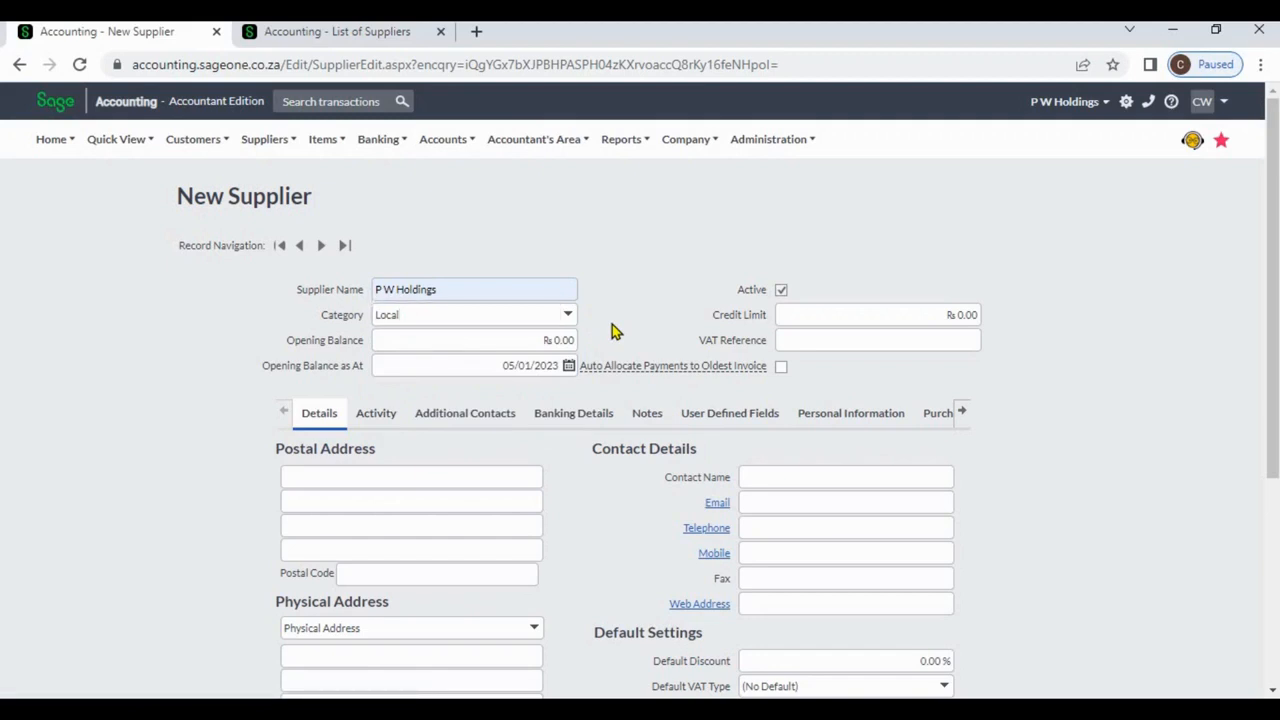
Enter an opening balance of 10000 and a credit limit of 100000.
{"action": "left_click", "coordinate": [552, 338]}
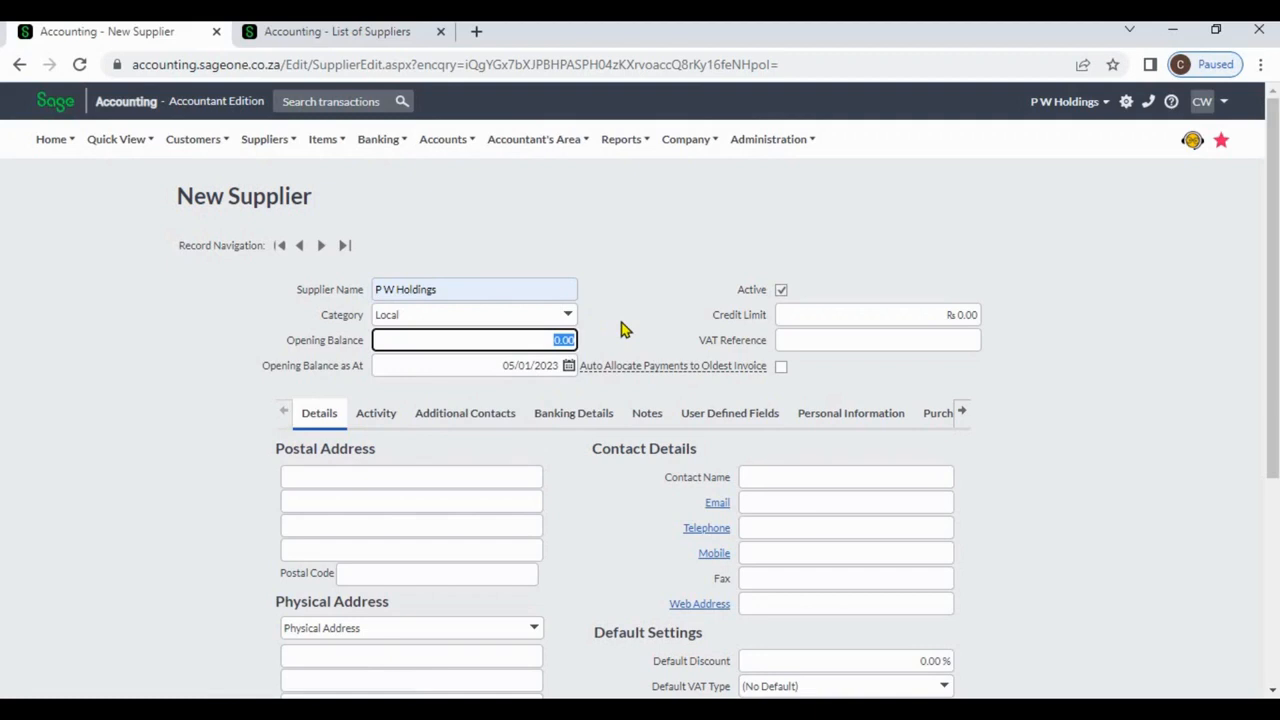
{"action": "type", "text": "10000"}
{"action": "left_click", "coordinate": [622, 325]}
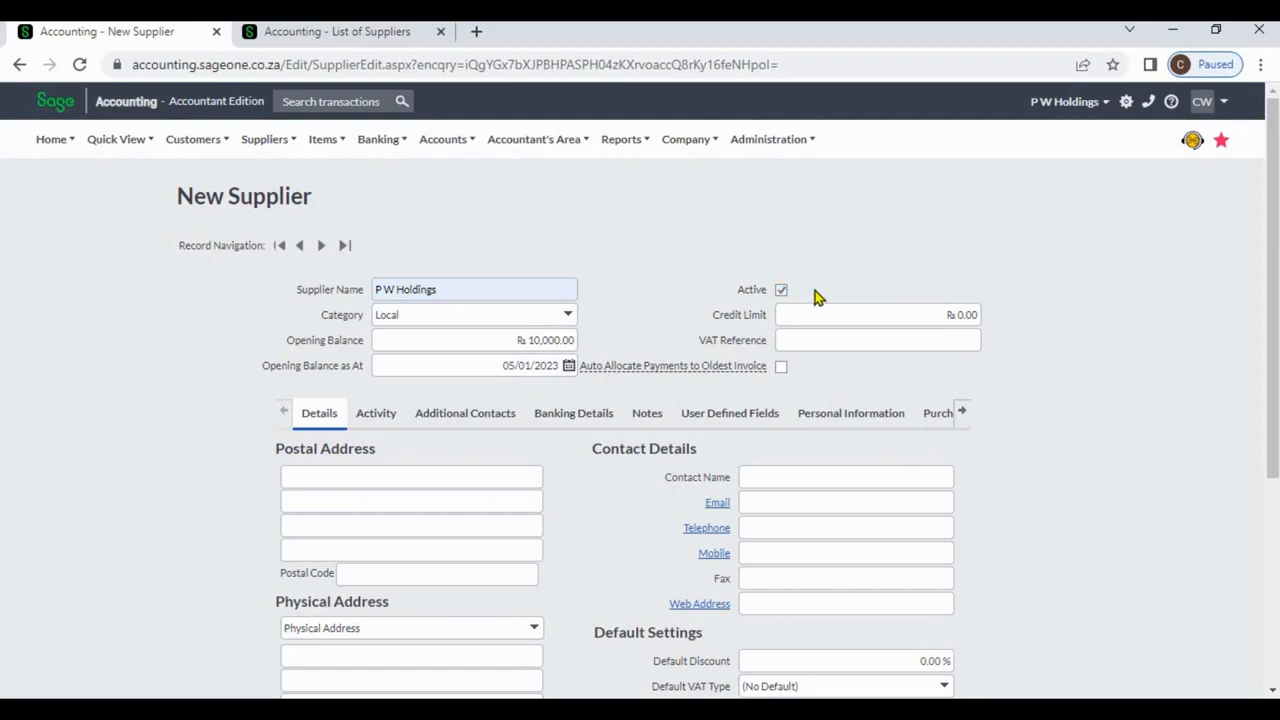
{"action": "left_click", "coordinate": [891, 313]}
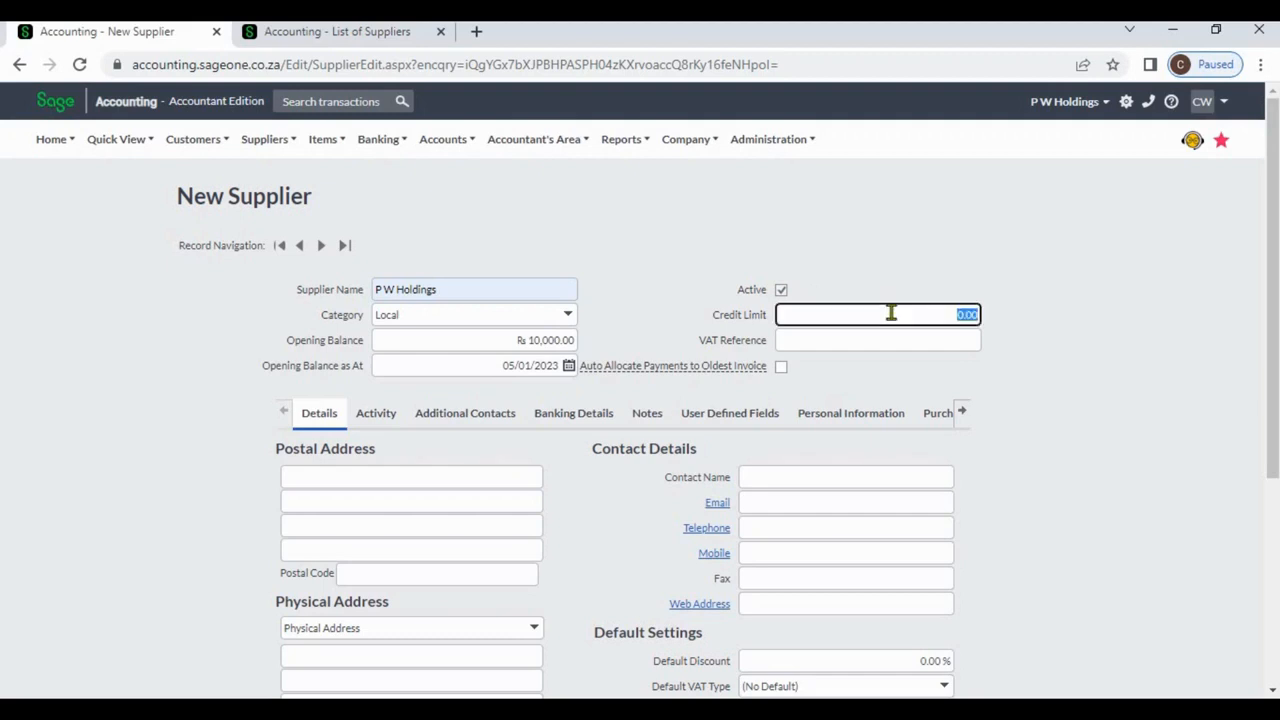
{"action": "type", "text": "100000"}
{"action": "left_click", "coordinate": [666, 270]}
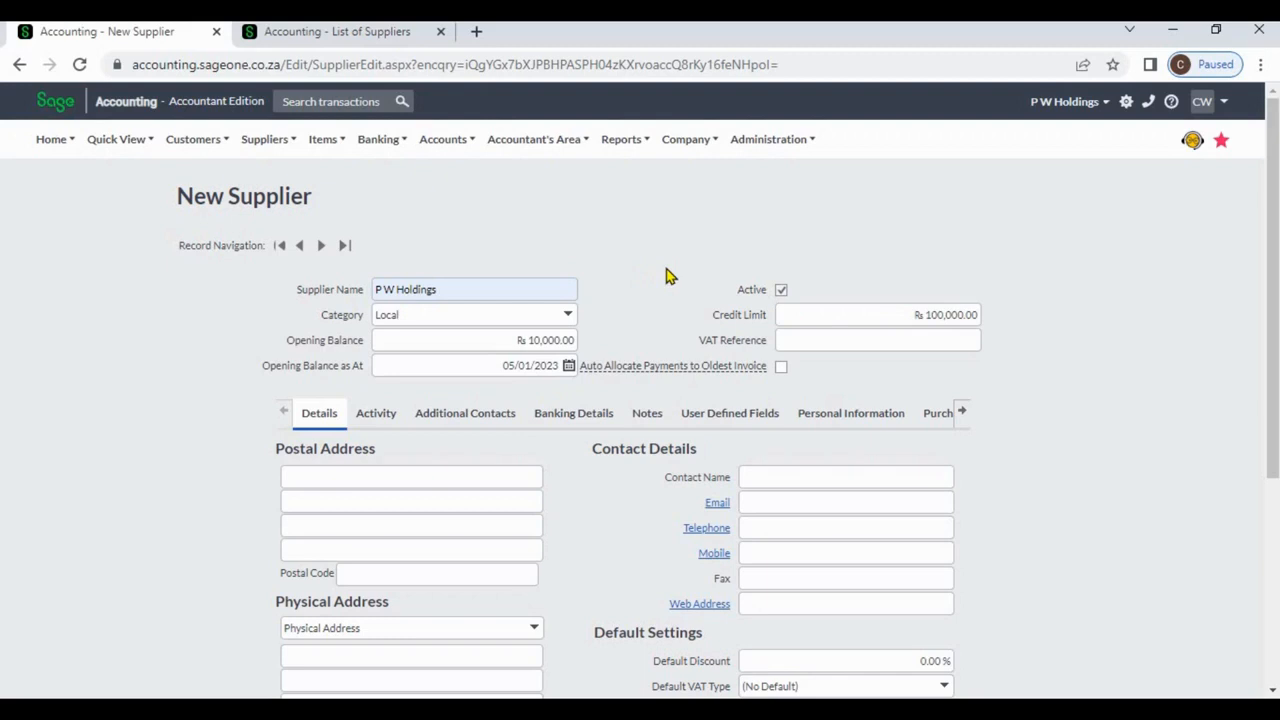
Fill the VAT Reference from the suggested autofill value.
{"action": "left_click", "coordinate": [835, 337]}
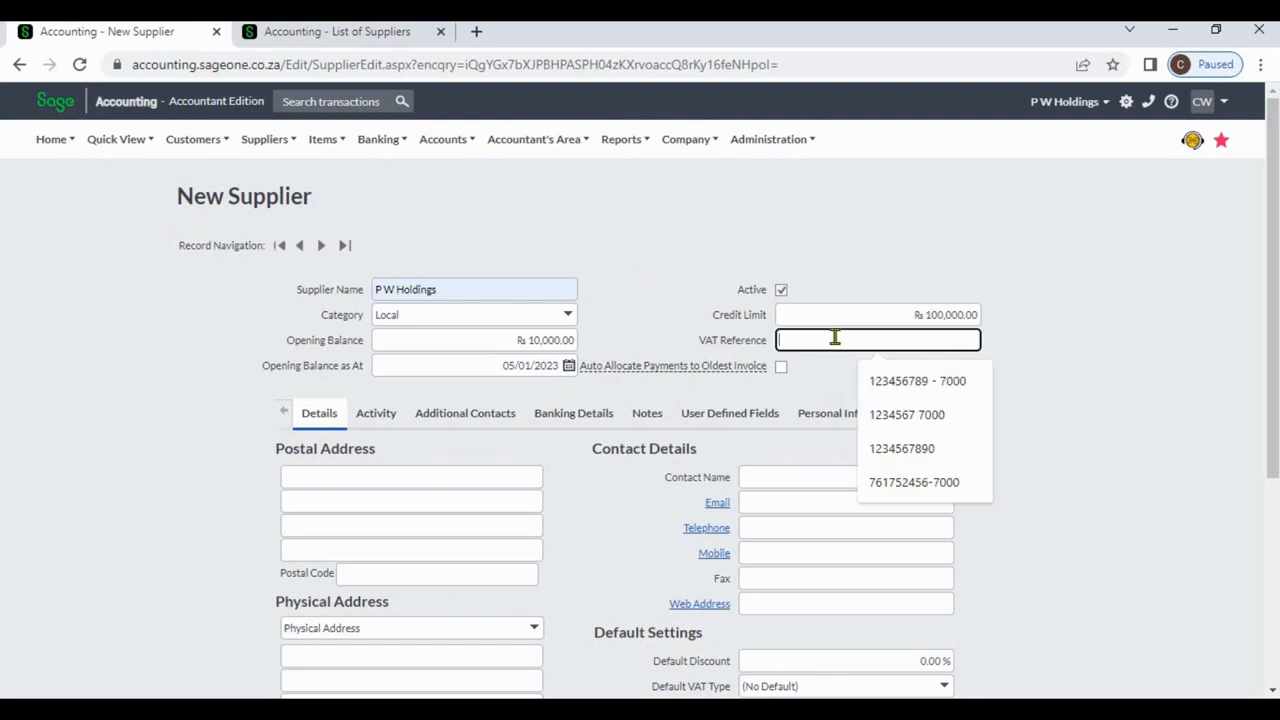
{"action": "left_click", "coordinate": [884, 452]}
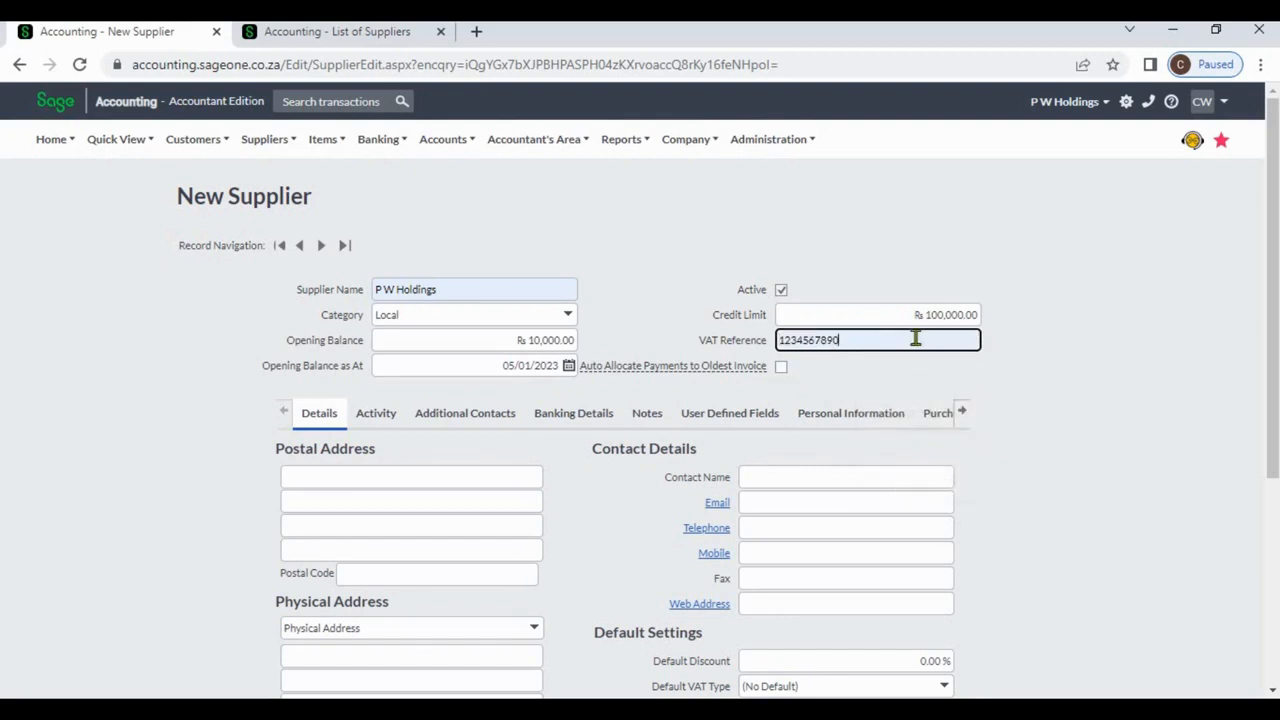
{"action": "left_click", "coordinate": [1128, 362]}
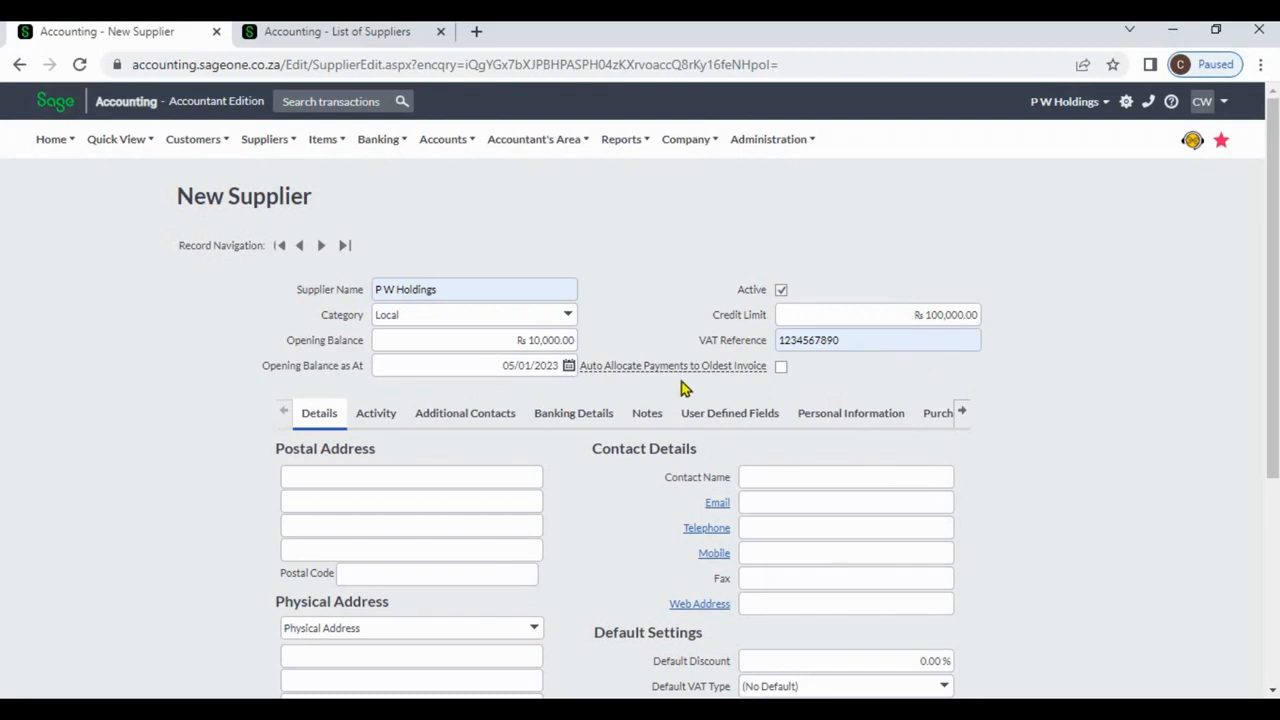
{"action": "mouse_move", "coordinate": [672, 365]}
{"action": "mouse_move", "coordinate": [740, 369]}
Autofill the postal address and contact person details from a saved suggestion, leaving Web Address empty.
{"action": "scroll", "coordinate": [640, 390], "scroll_direction": "down", "scroll_amount": 3}
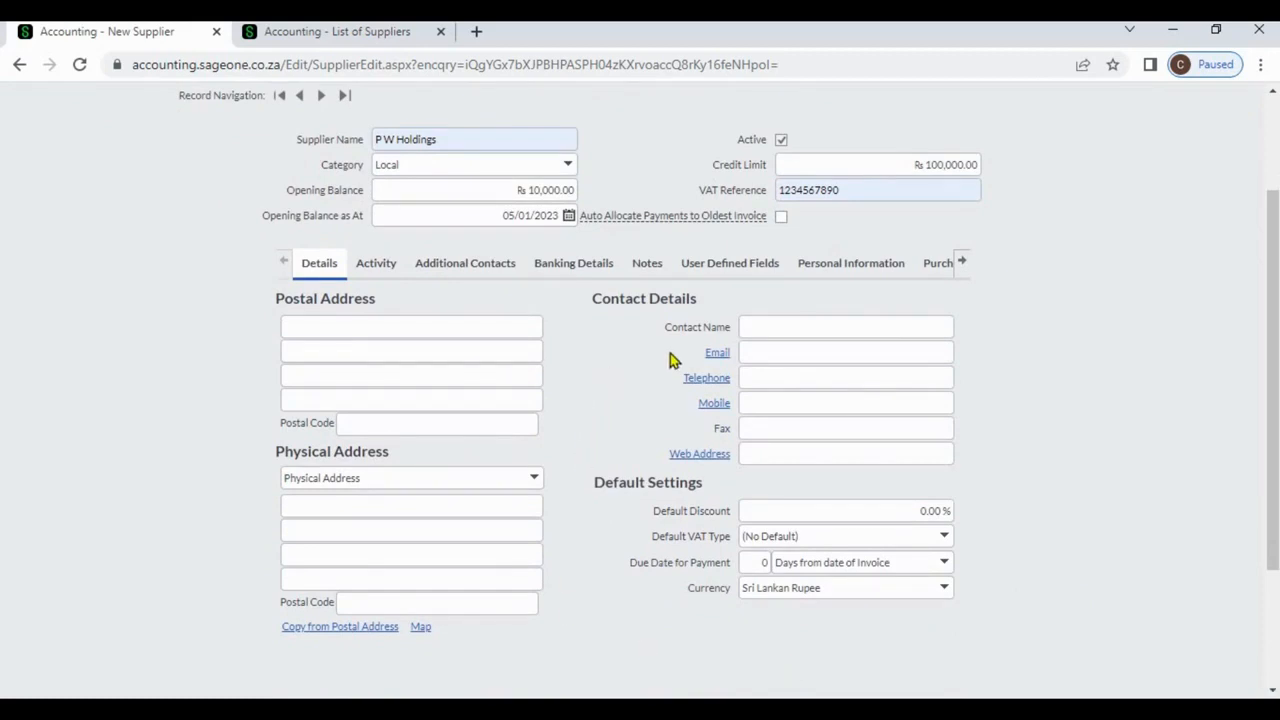
{"action": "left_click", "coordinate": [502, 330]}
{"action": "left_click", "coordinate": [525, 372]}
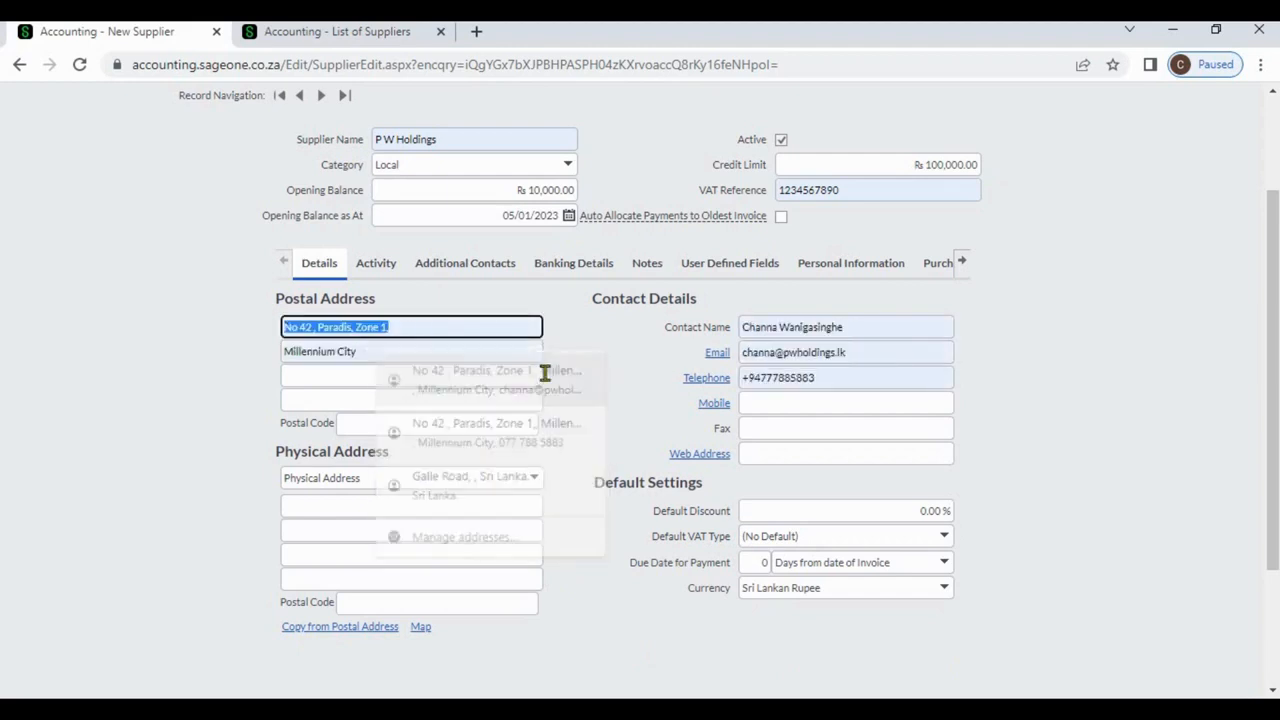
{"action": "left_click", "coordinate": [600, 403]}
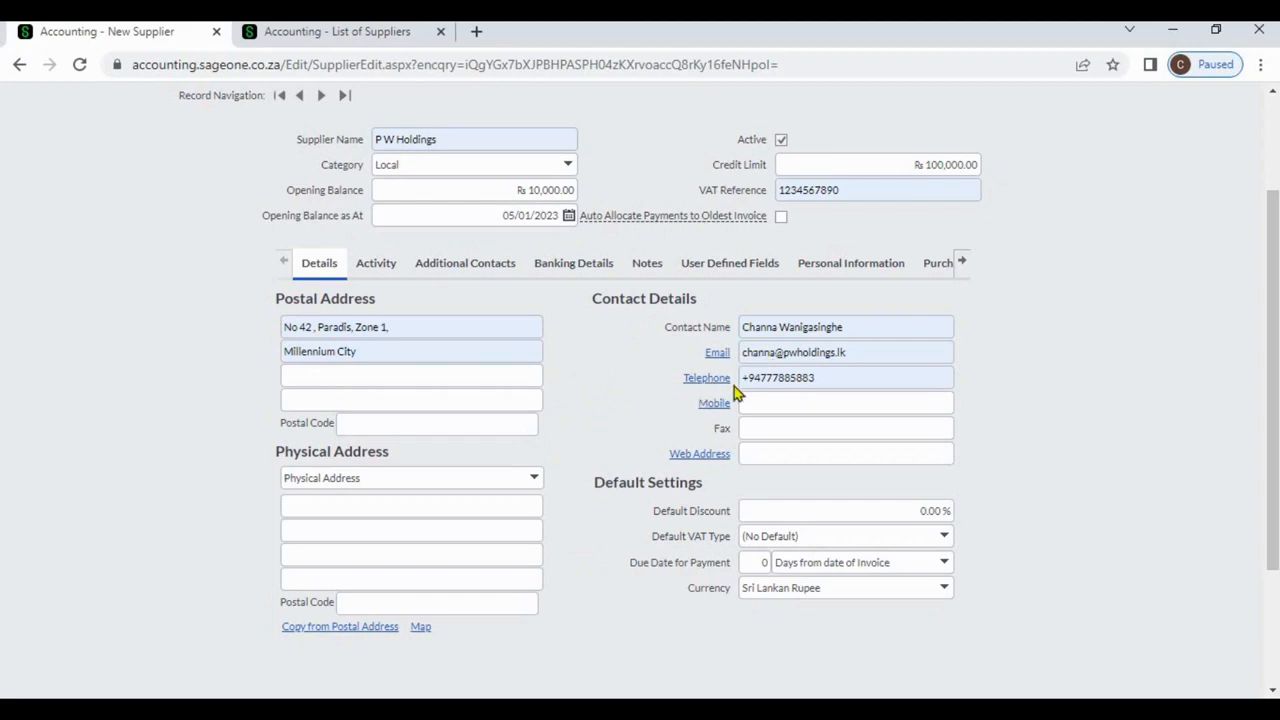
{"action": "left_click", "coordinate": [756, 454]}
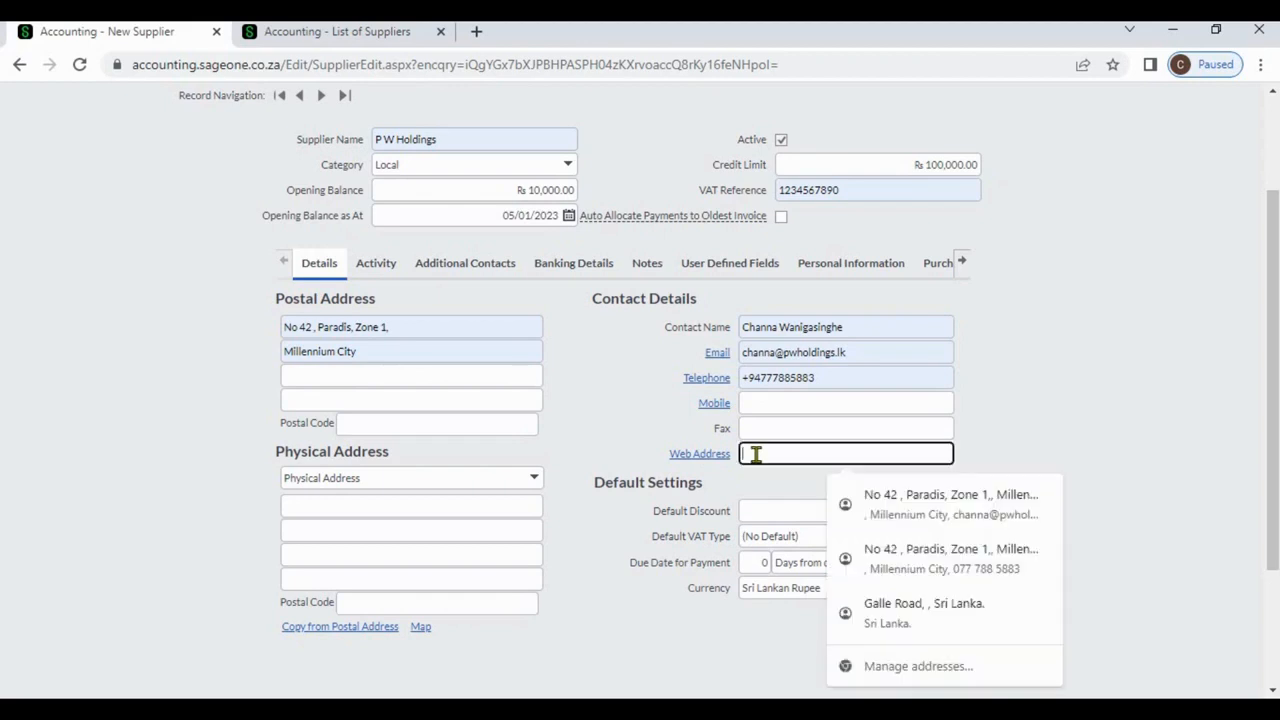
{"action": "left_click", "coordinate": [1043, 434]}
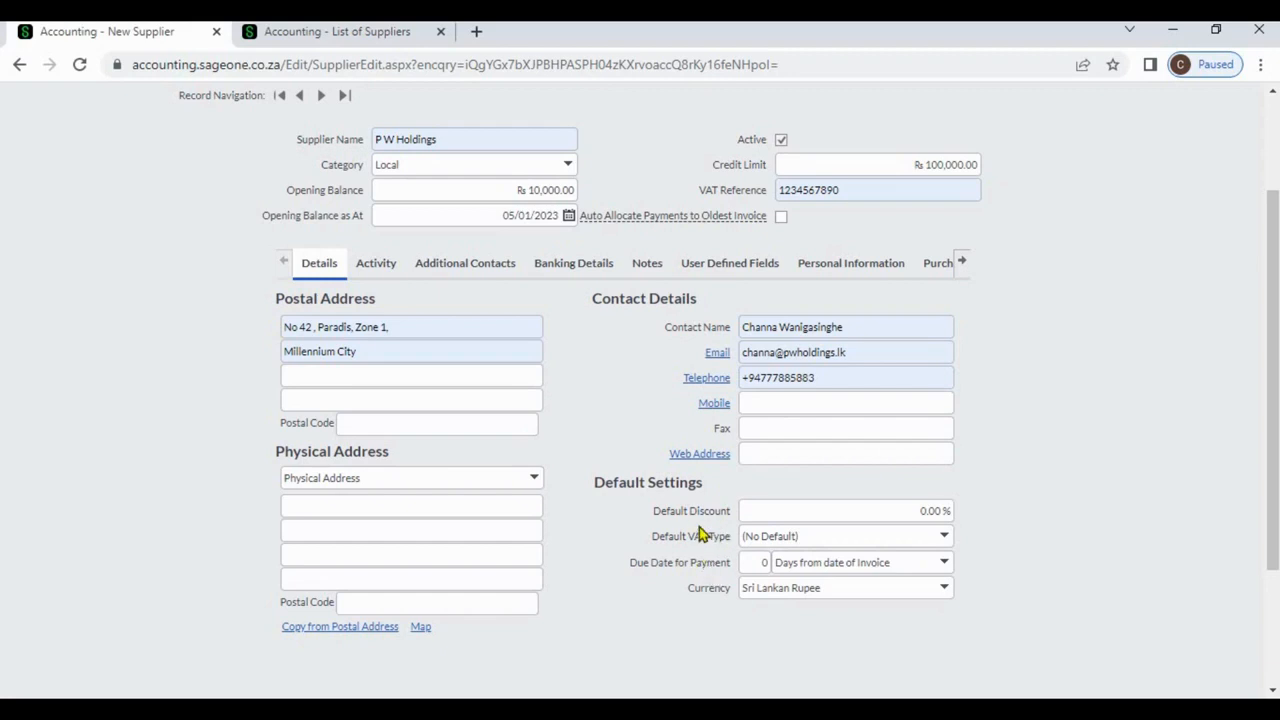
Enter 25 in the Default Discount field under Default Settings.
{"action": "left_click", "coordinate": [890, 512]}
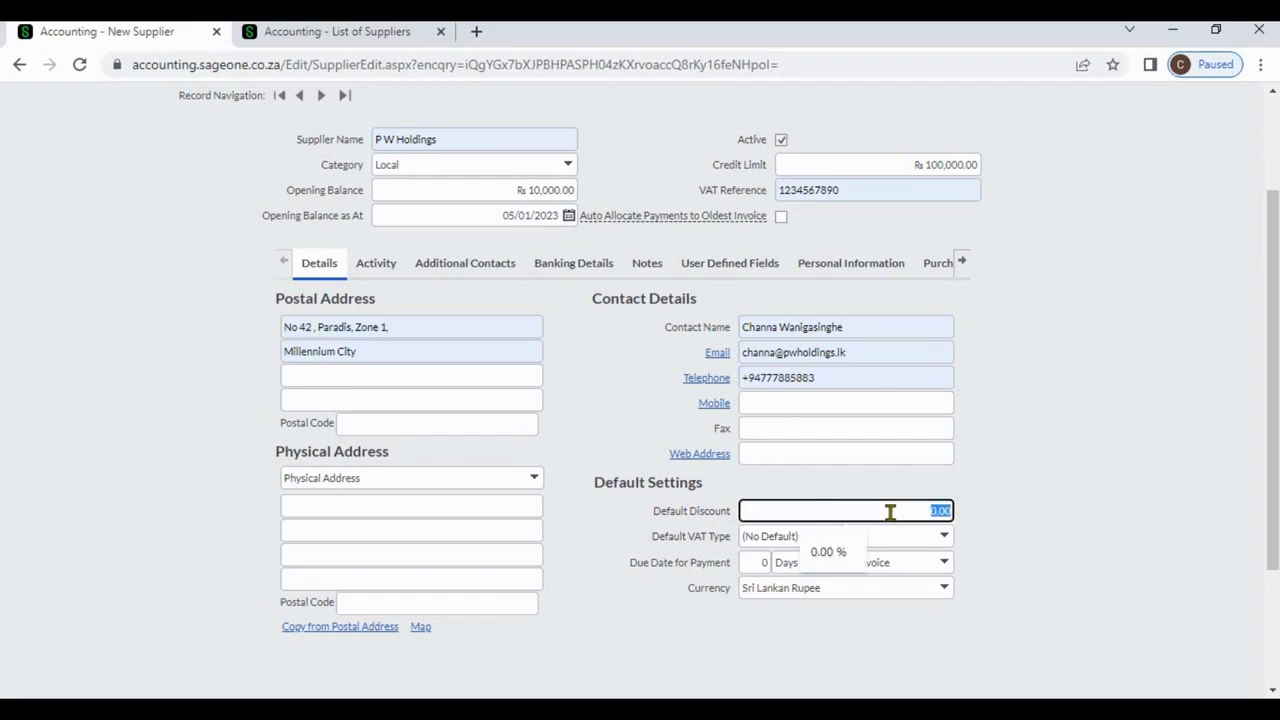
{"action": "type", "text": "25"}
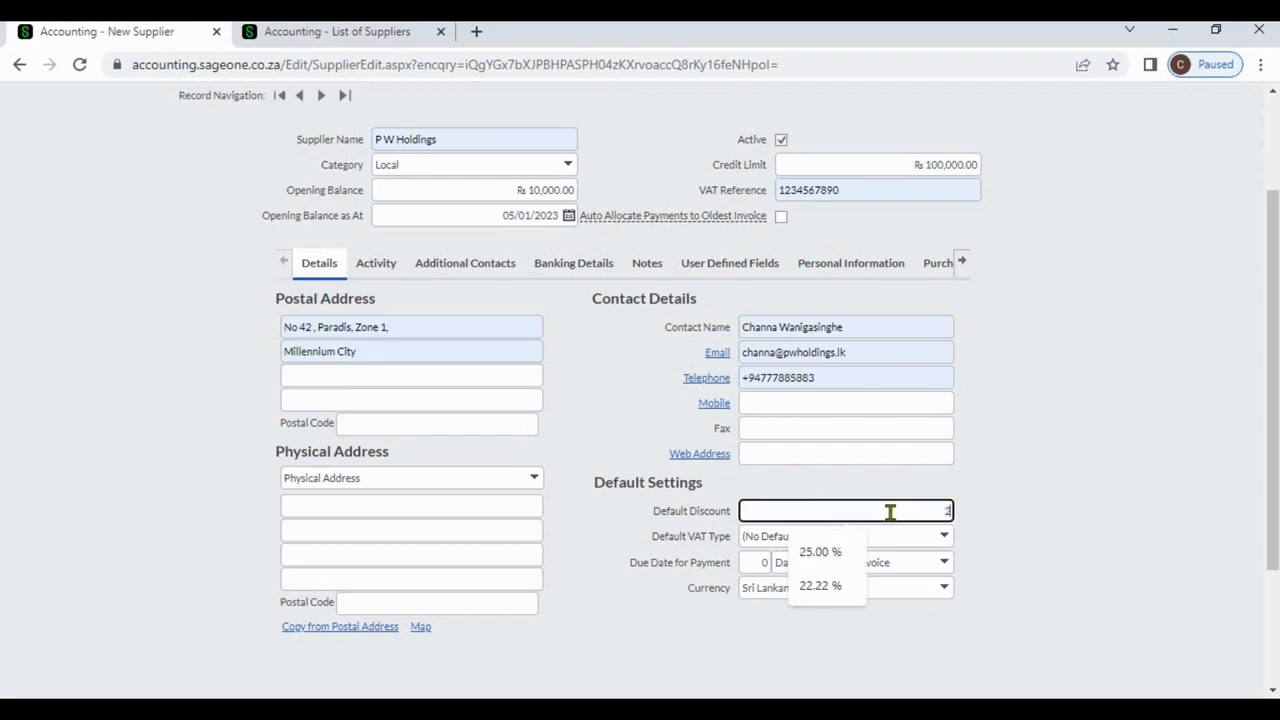
{"action": "left_click", "coordinate": [1010, 510]}
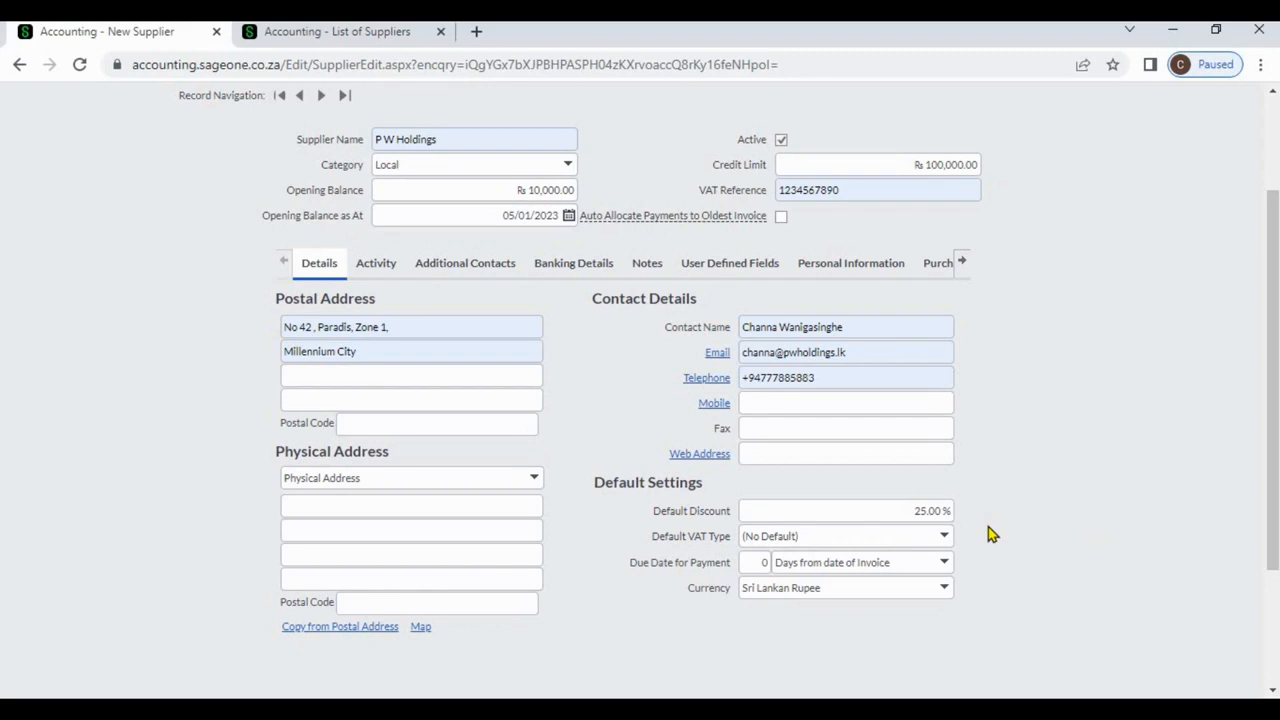
Open supplier Sage's Edit Supplier page from the supplier list, then go back to the P W Holdings form.
{"action": "left_click", "coordinate": [295, 36]}
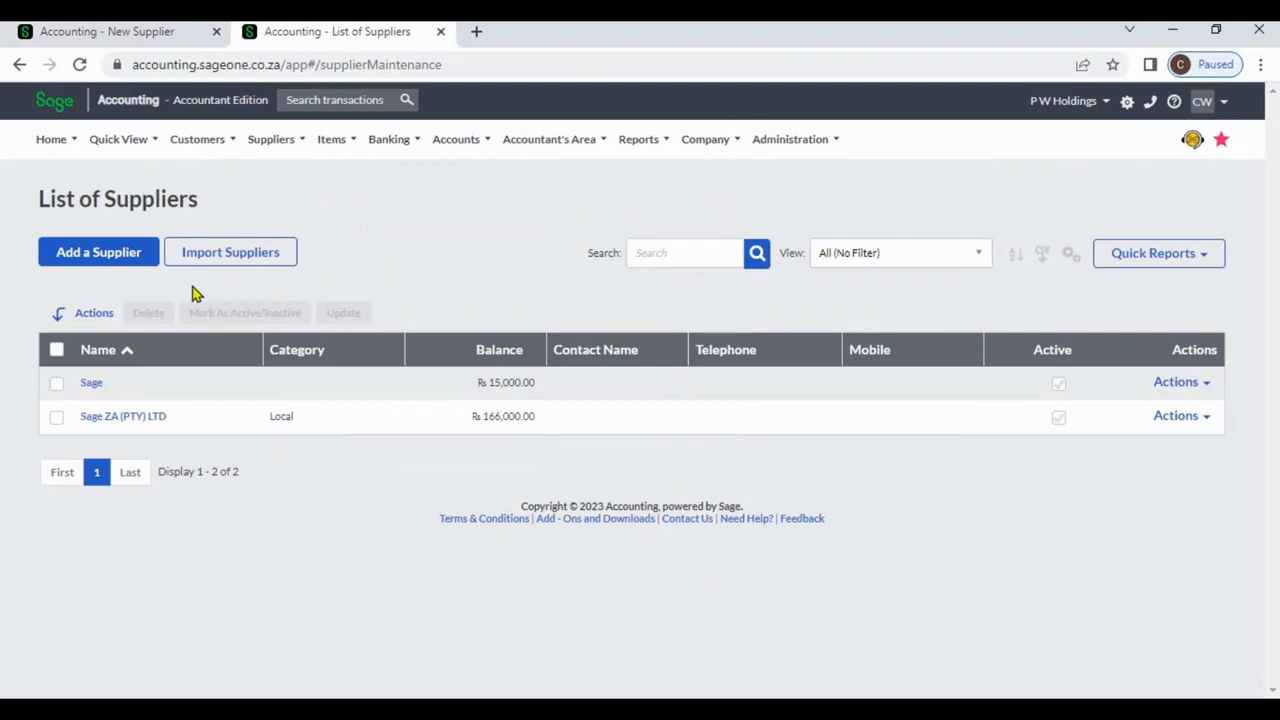
{"action": "left_click", "coordinate": [91, 386]}
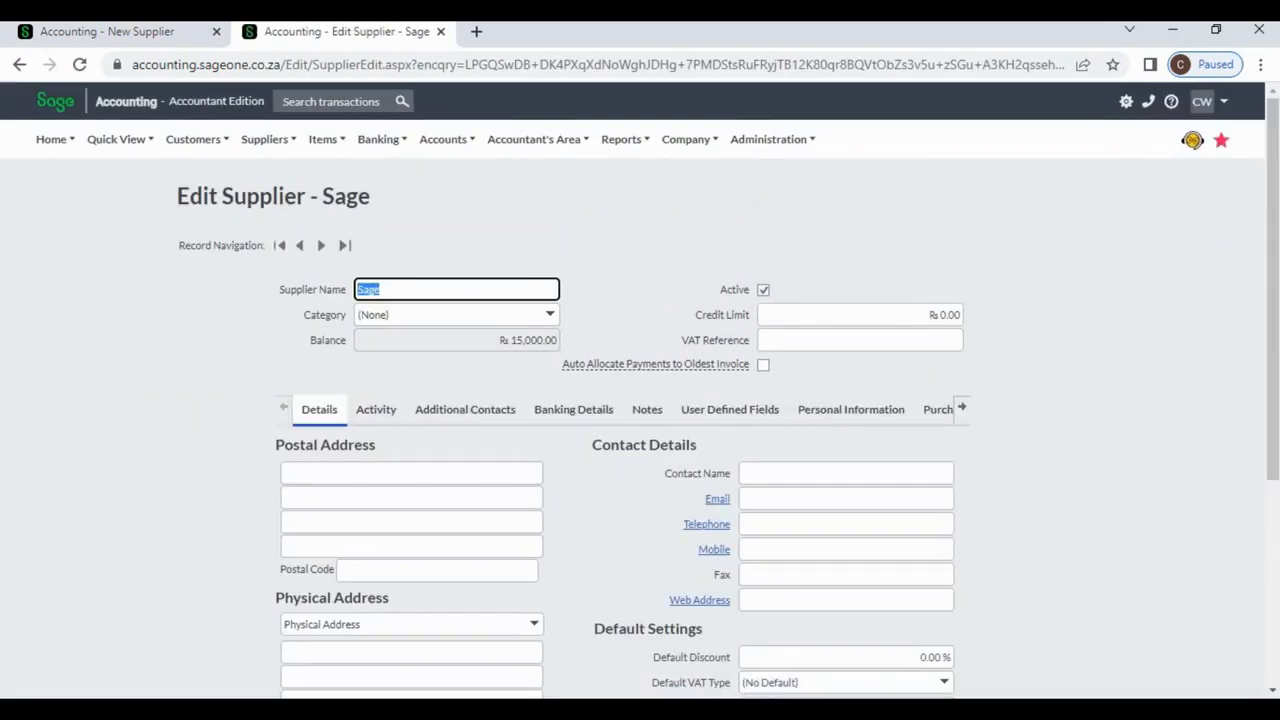
{"action": "scroll", "coordinate": [987, 494], "scroll_direction": "down", "scroll_amount": 3}
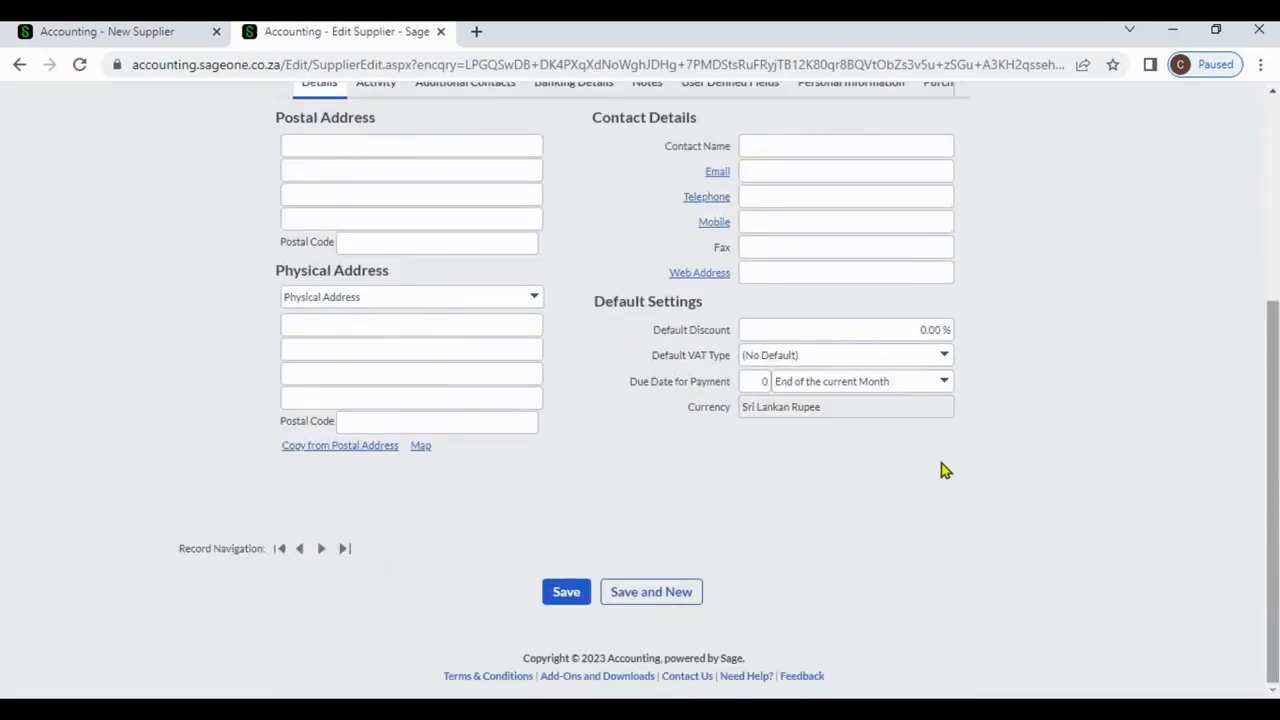
{"action": "left_click", "coordinate": [172, 41]}
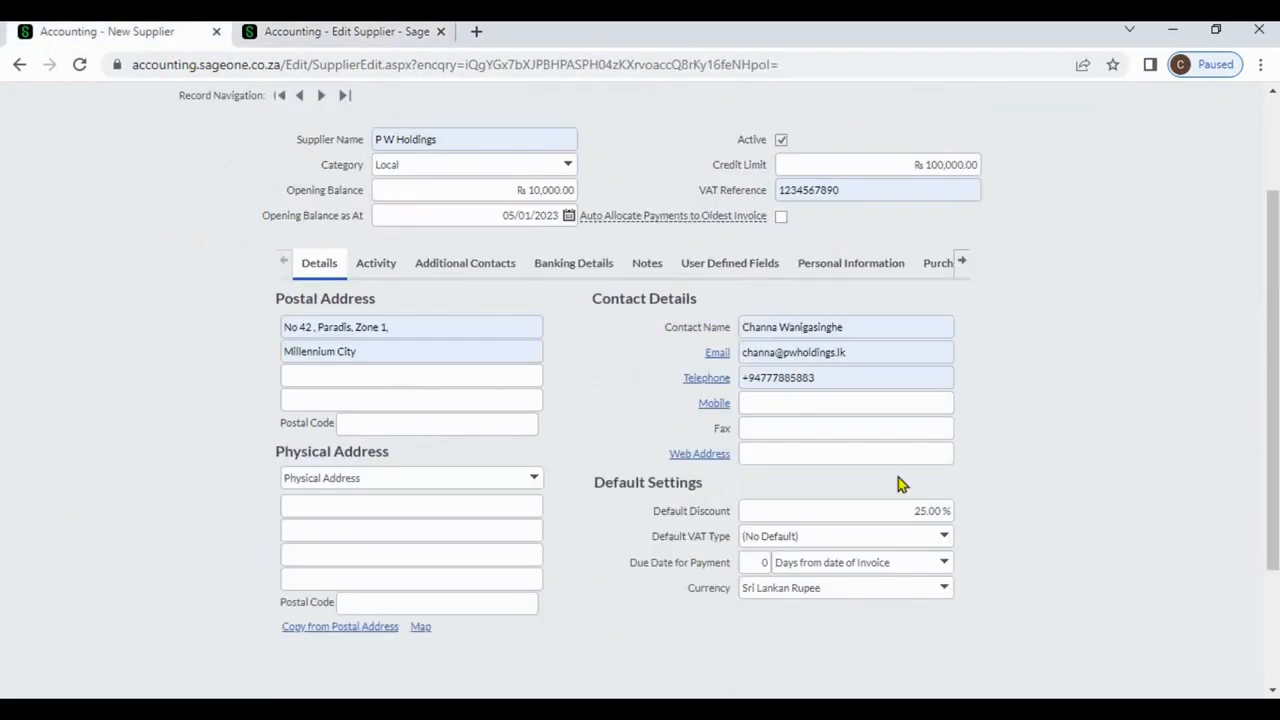
Set the default VAT type to Standard Rate (15.00%) and payment due to 30 days.
{"action": "left_click", "coordinate": [945, 537]}
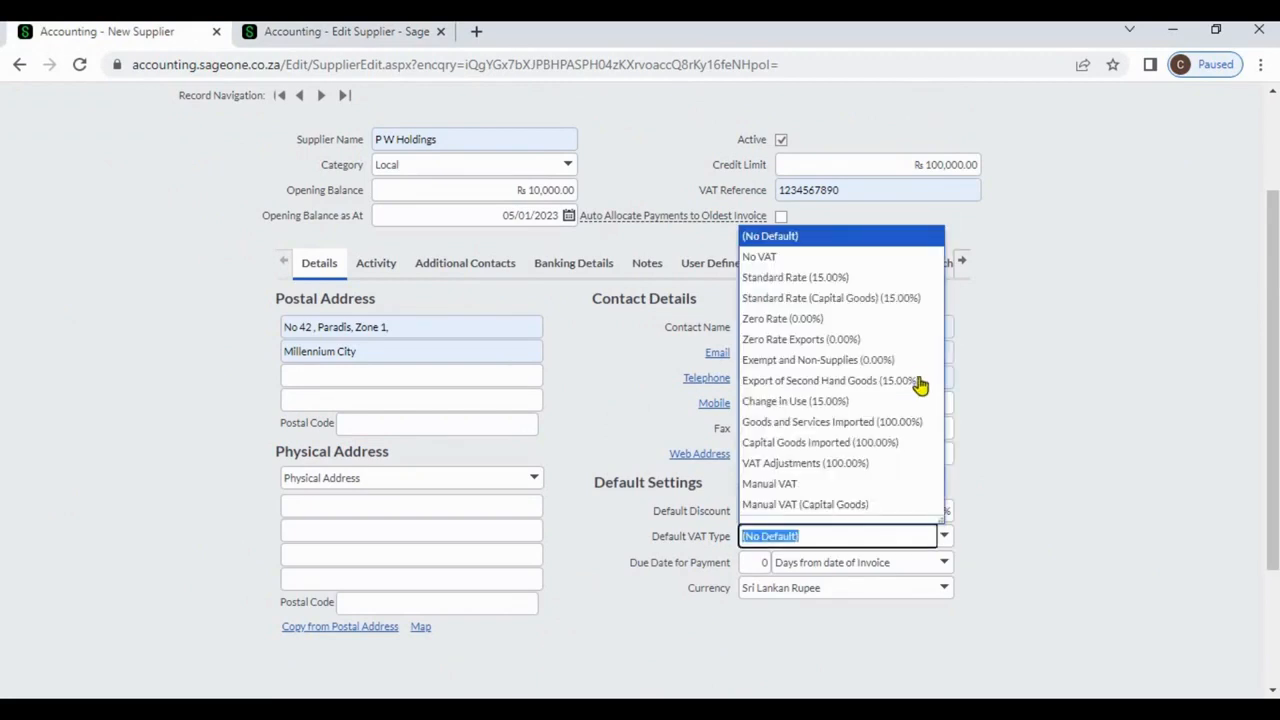
{"action": "left_click", "coordinate": [893, 280]}
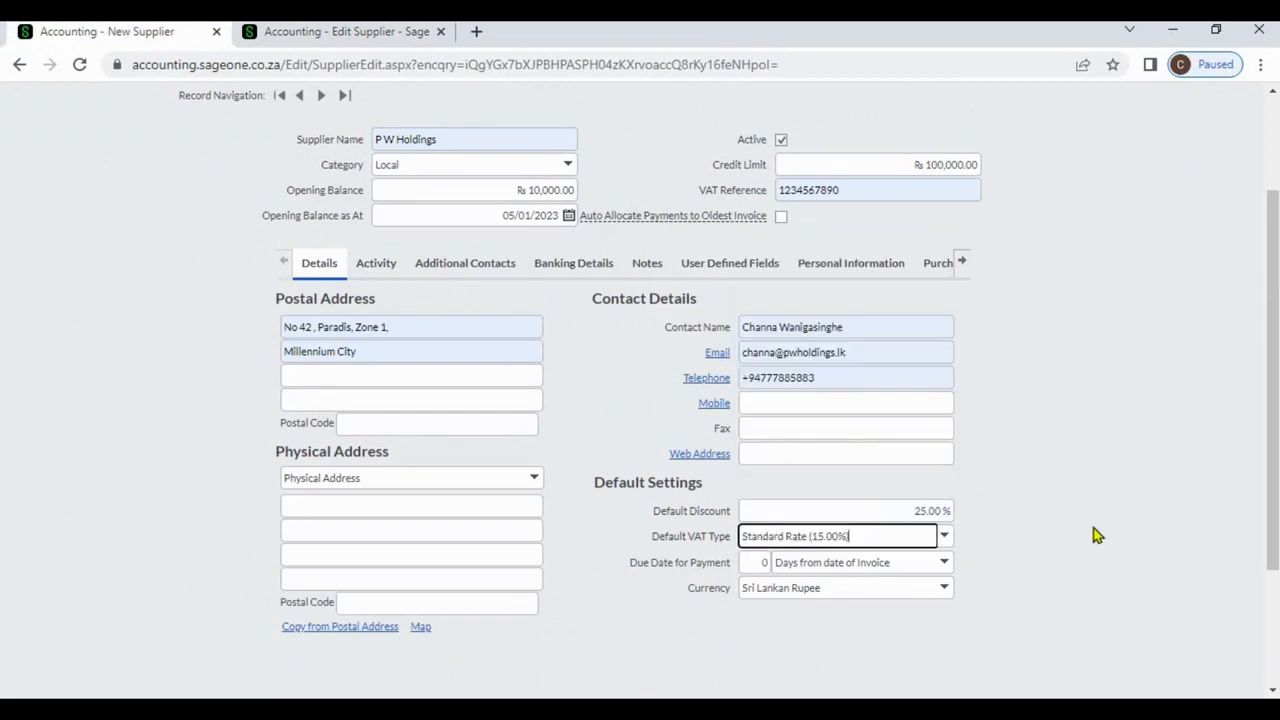
{"action": "left_click", "coordinate": [1097, 535]}
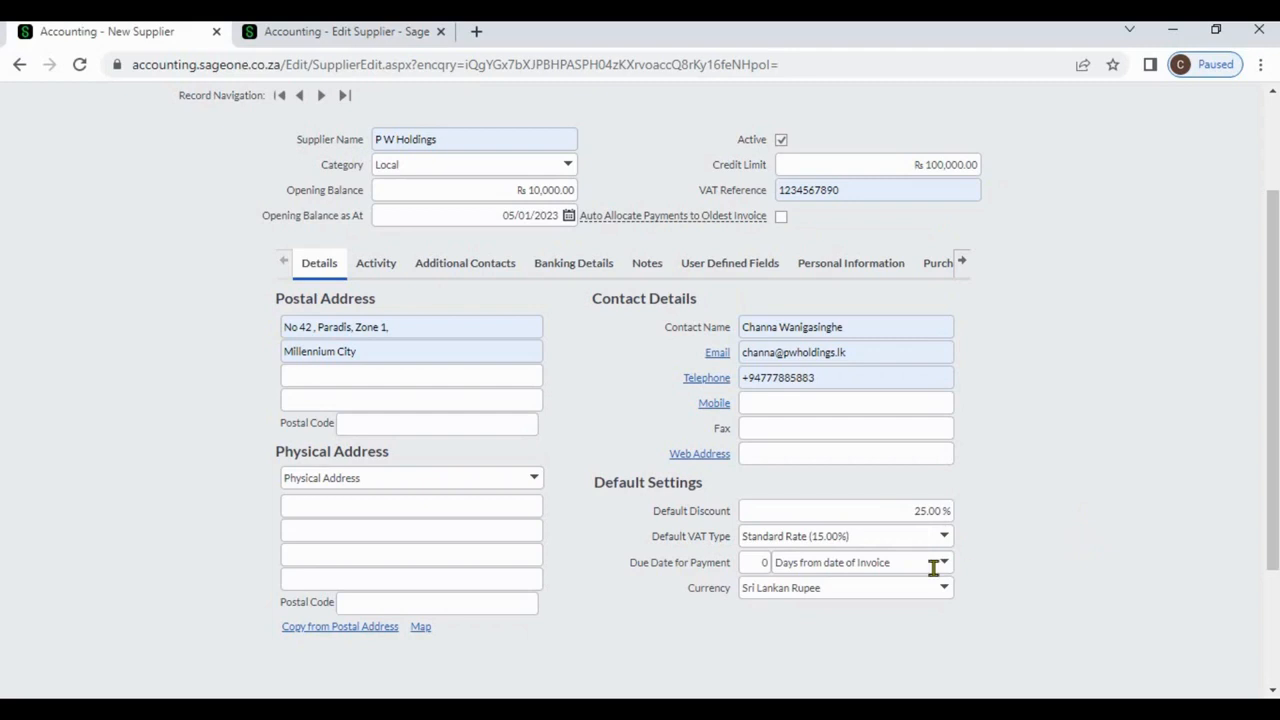
{"action": "left_click", "coordinate": [754, 563]}
{"action": "type", "text": "3"}
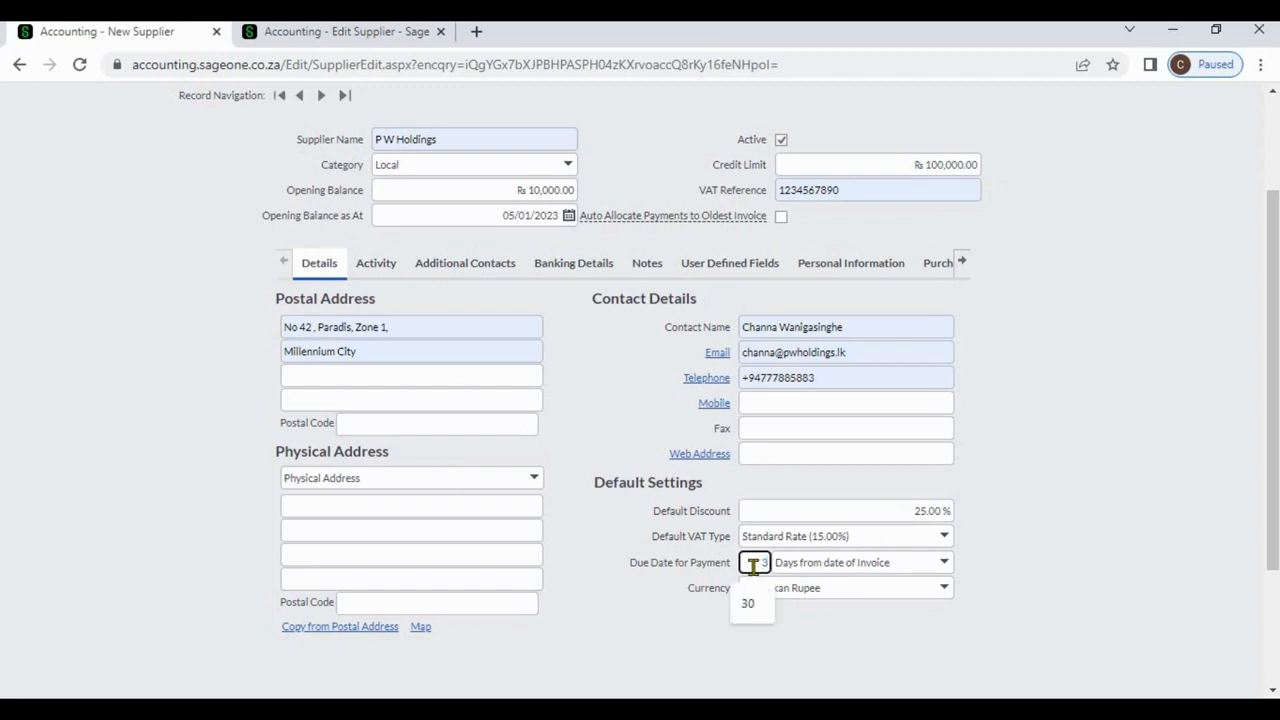
{"action": "type", "text": "0"}
{"action": "left_click", "coordinate": [1035, 577]}
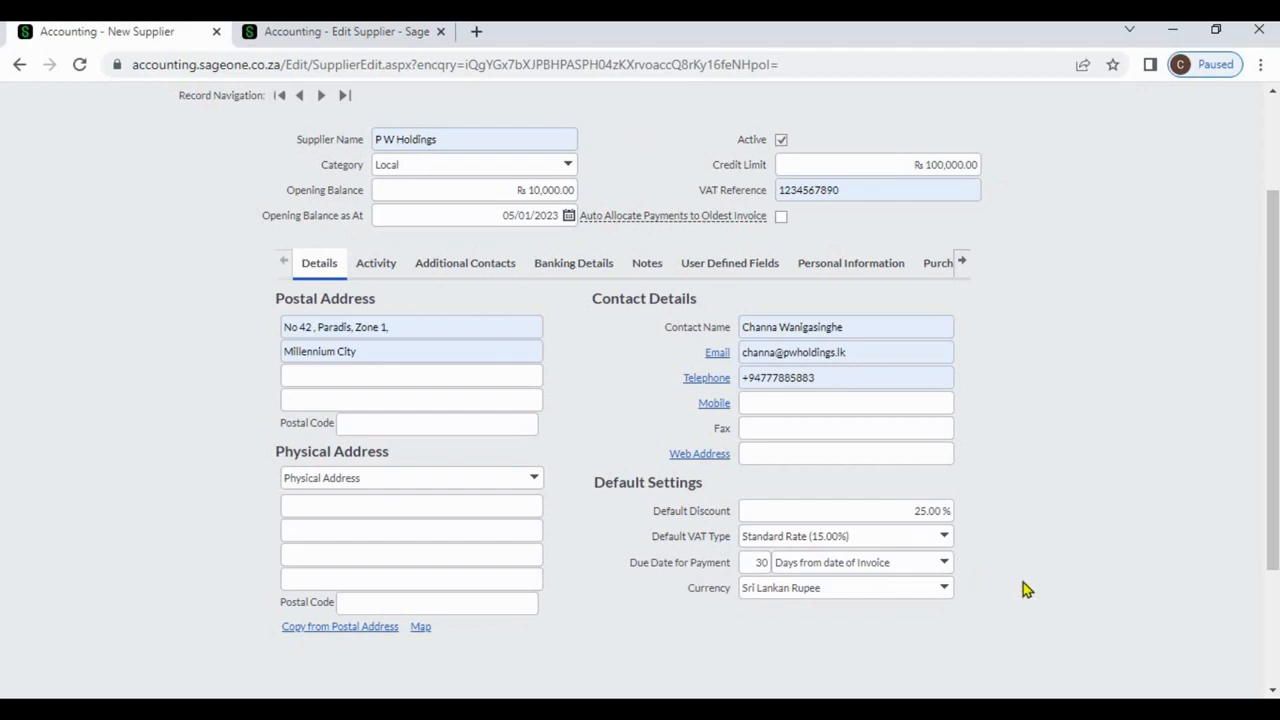
Change the supplier currency to British Pound Sterling.
{"action": "left_click", "coordinate": [945, 590]}
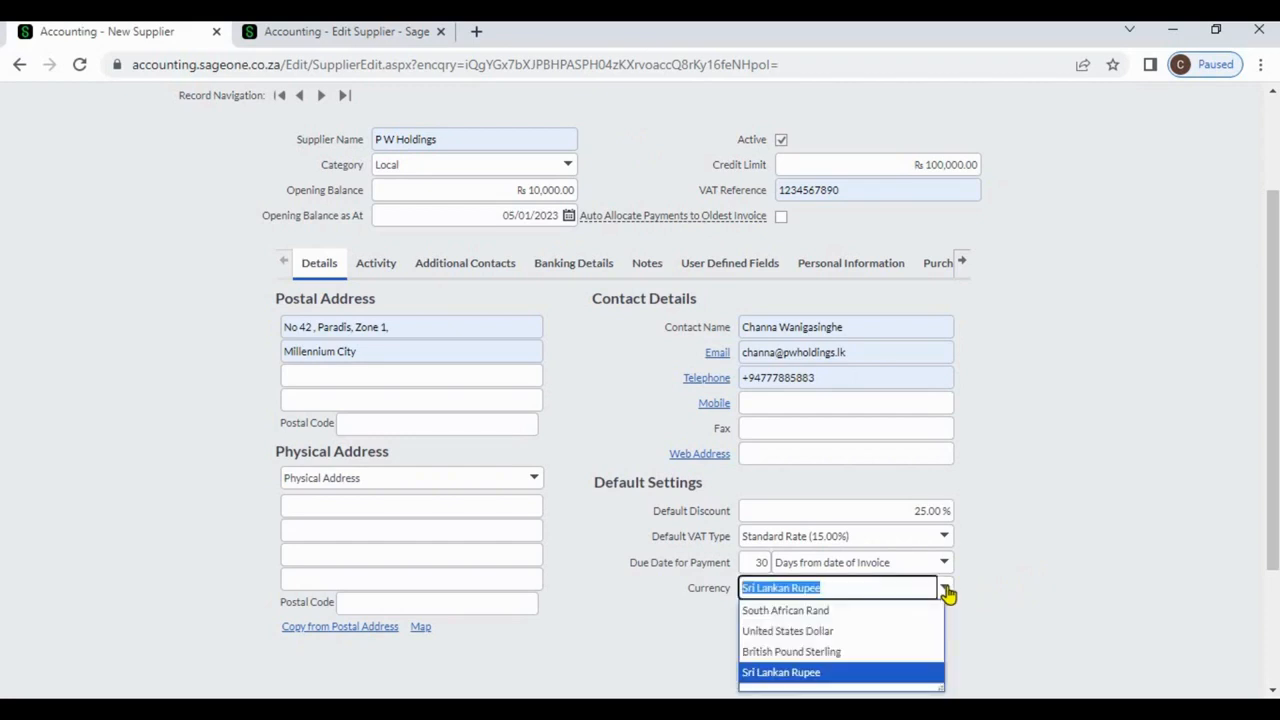
{"action": "left_click", "coordinate": [885, 655]}
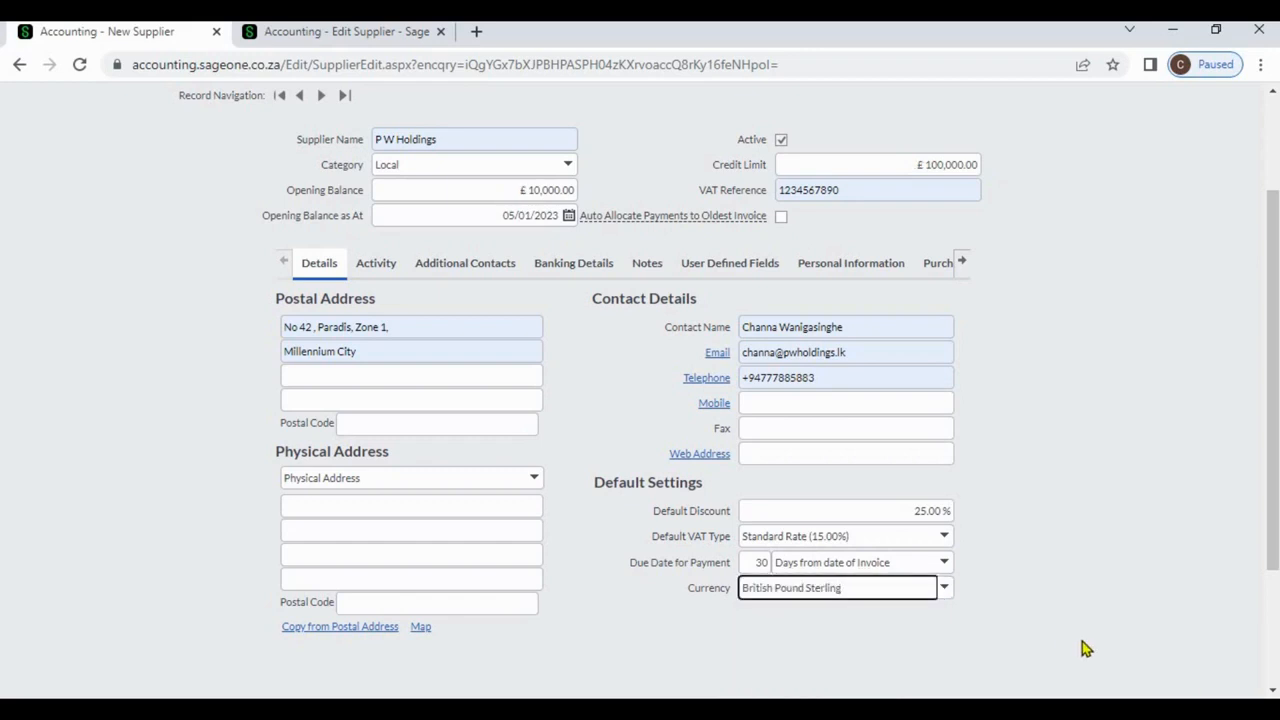
{"action": "left_click", "coordinate": [1273, 690]}
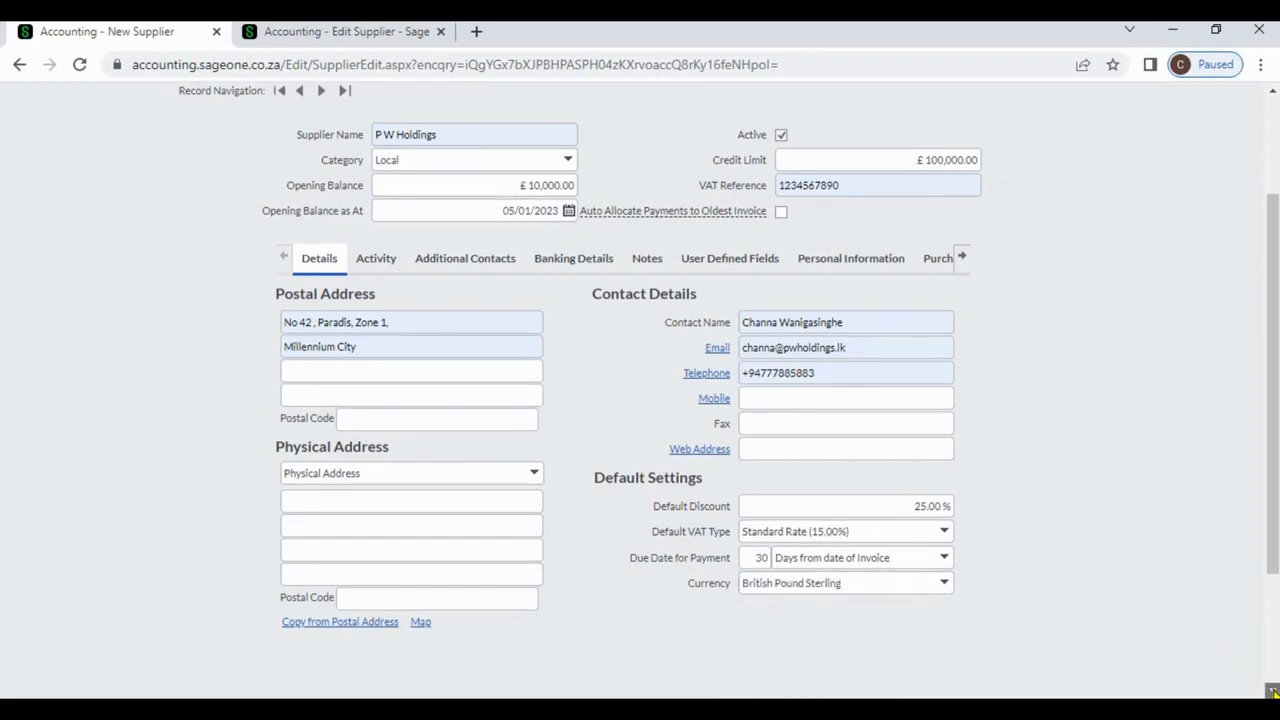
{"action": "left_click", "coordinate": [1273, 692]}
{"action": "left_click", "coordinate": [1273, 692]}
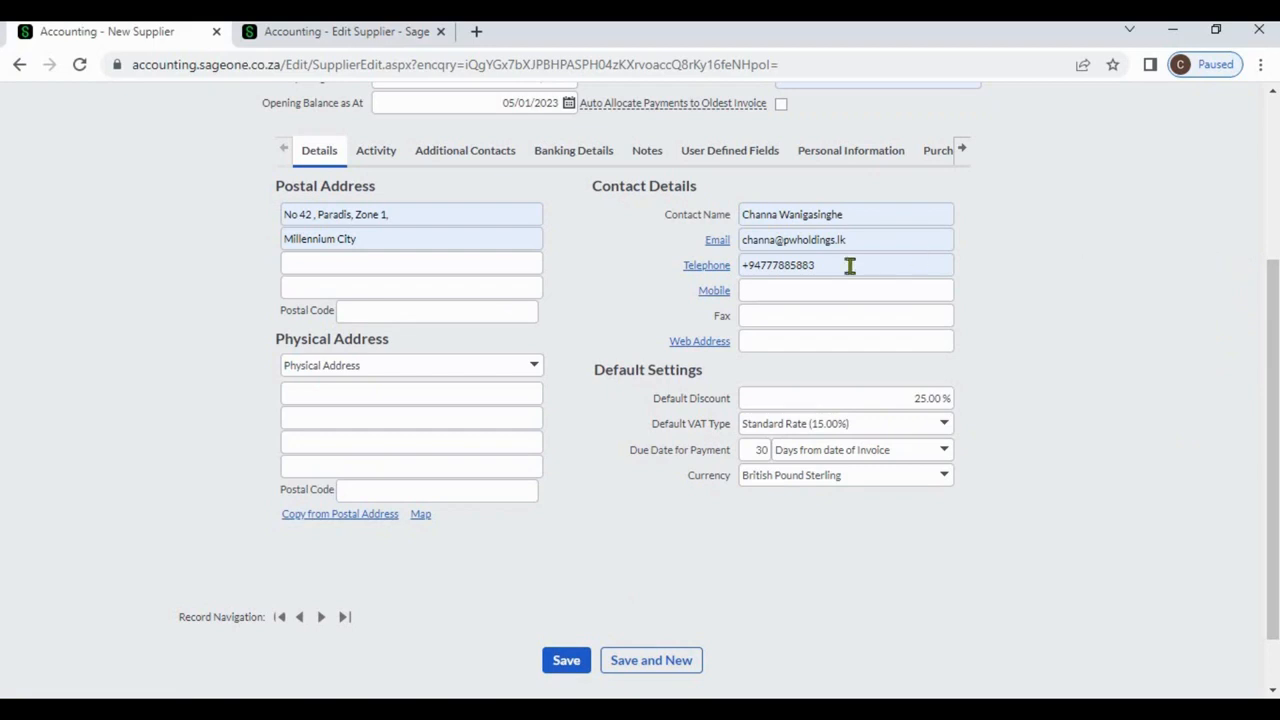
In Additional Contacts, step through the first row's cells, then add and remove extra contact rows.
{"action": "left_click", "coordinate": [482, 162]}
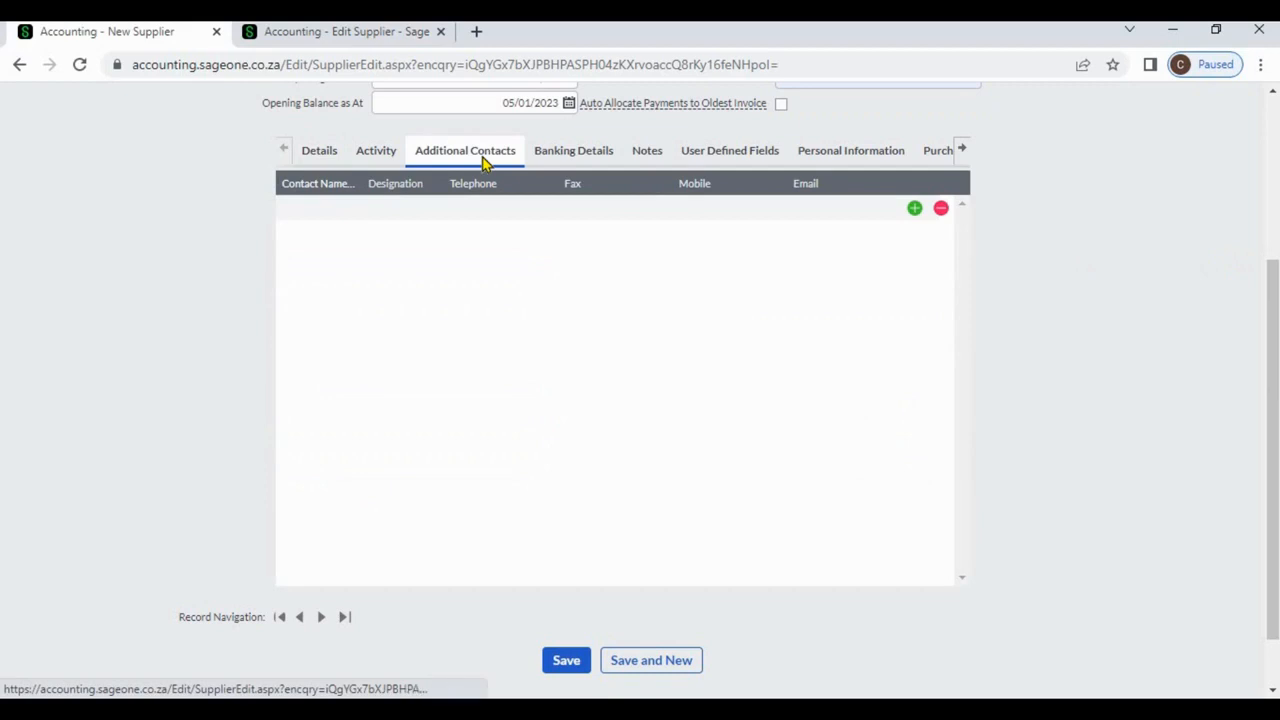
{"action": "left_click", "coordinate": [314, 208]}
{"action": "left_click", "coordinate": [401, 215]}
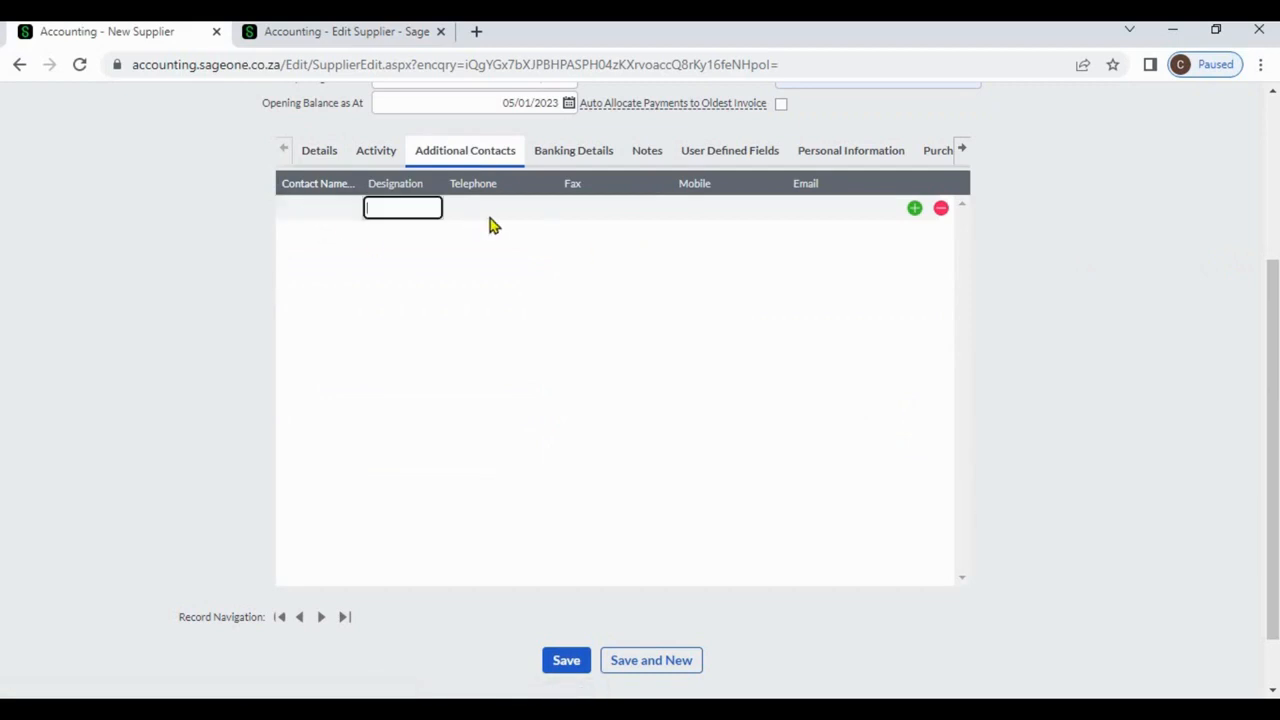
{"action": "left_click", "coordinate": [489, 214]}
{"action": "left_click", "coordinate": [659, 210]}
{"action": "left_click", "coordinate": [714, 214]}
{"action": "left_click", "coordinate": [820, 217]}
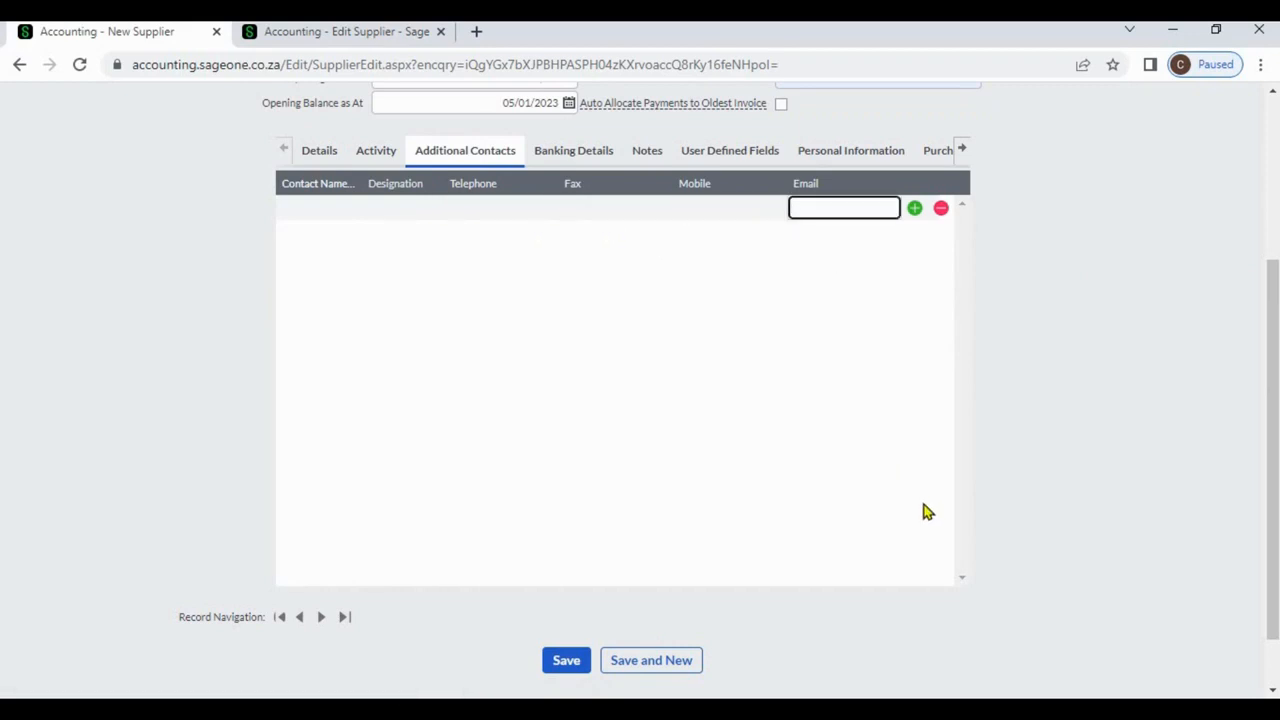
{"action": "left_click", "coordinate": [915, 210]}
{"action": "left_click", "coordinate": [916, 236]}
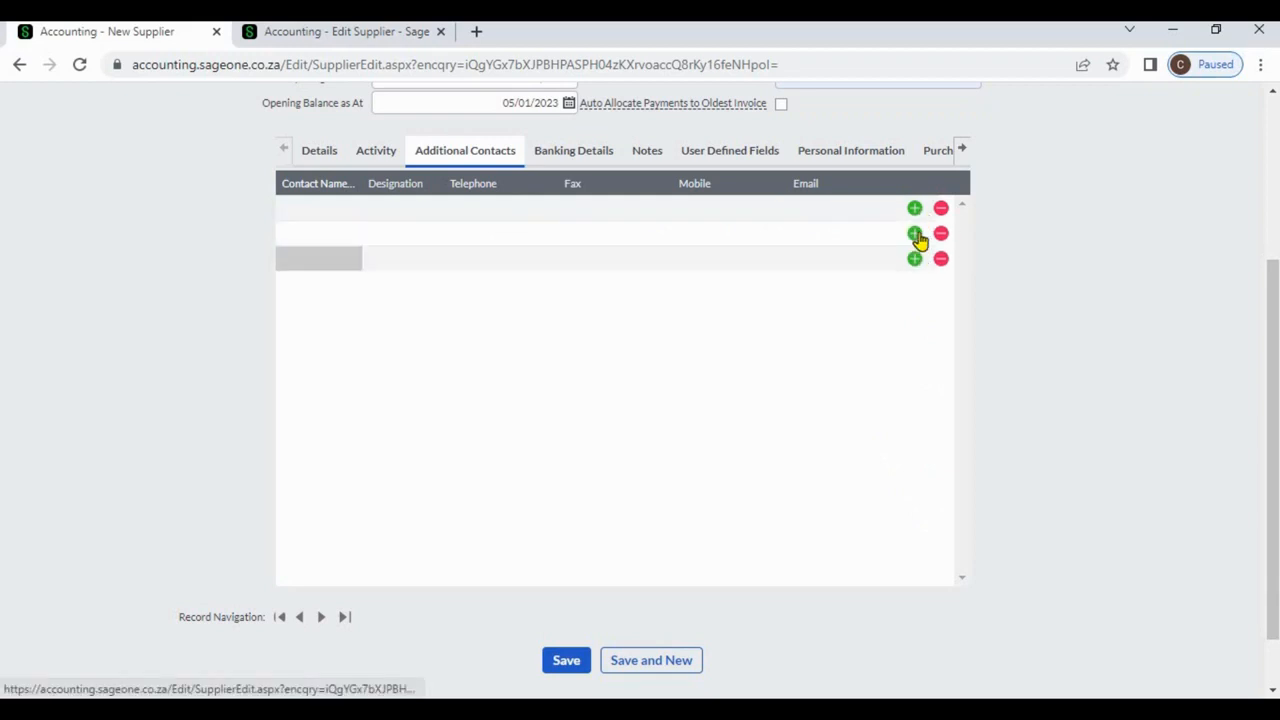
{"action": "left_click", "coordinate": [917, 236]}
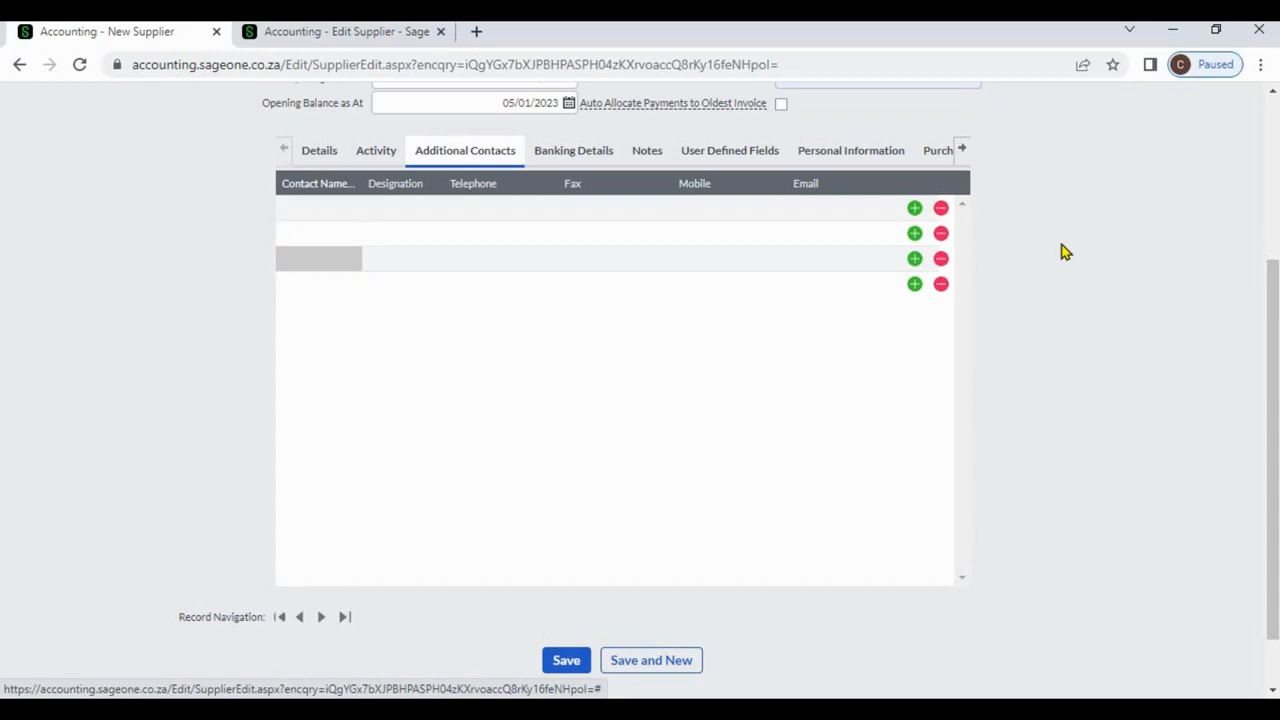
{"action": "left_click", "coordinate": [941, 234]}
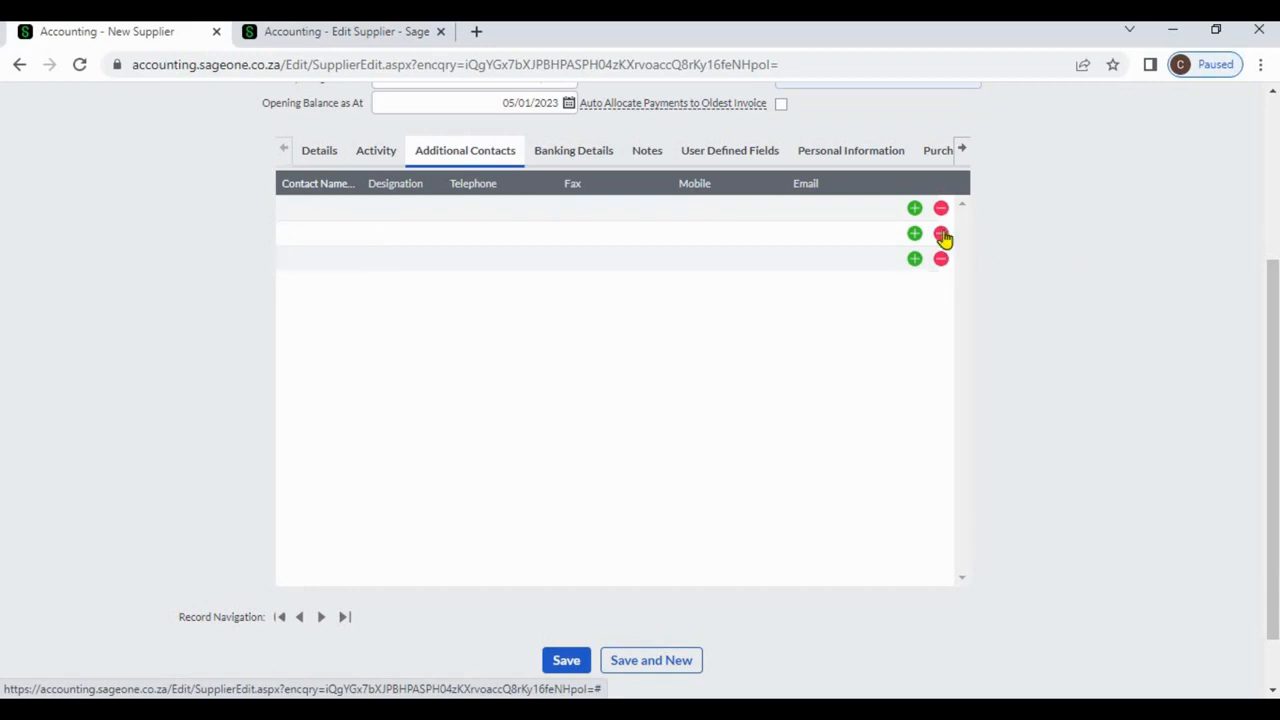
{"action": "left_click", "coordinate": [941, 234]}
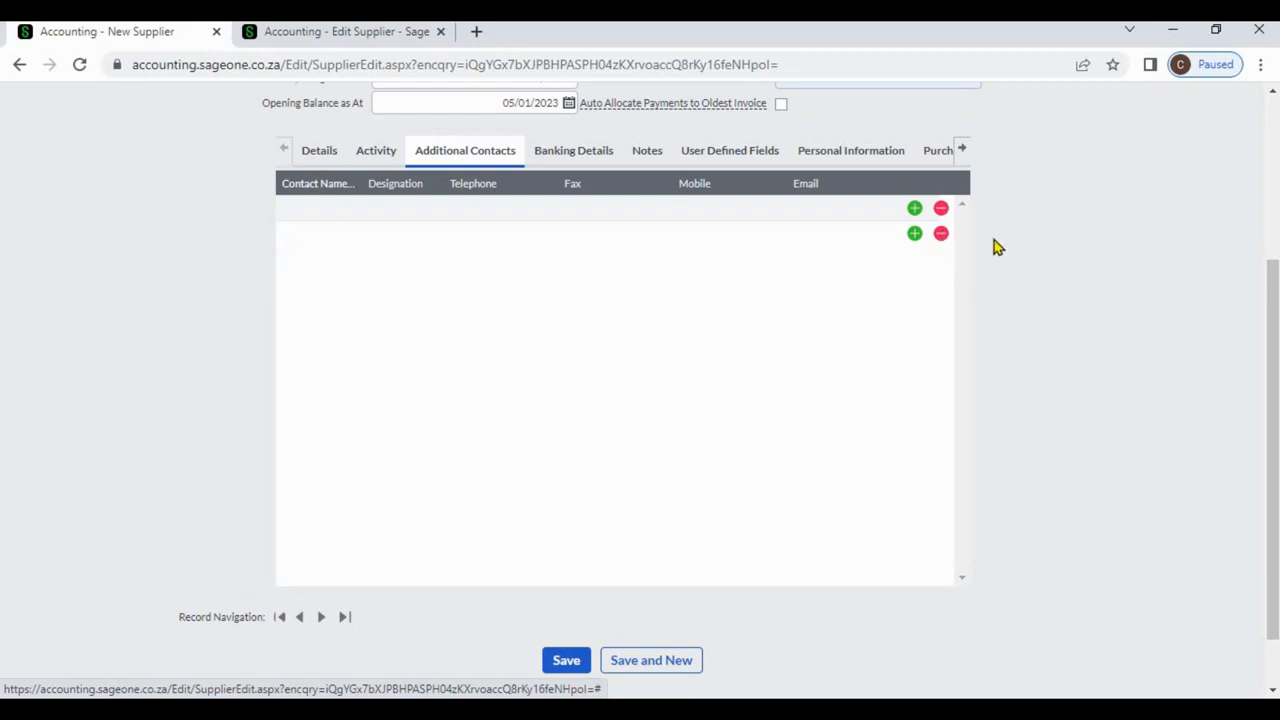
Enter the contact's name, telephone number and e-mail address in the first row.
{"action": "left_click", "coordinate": [341, 210]}
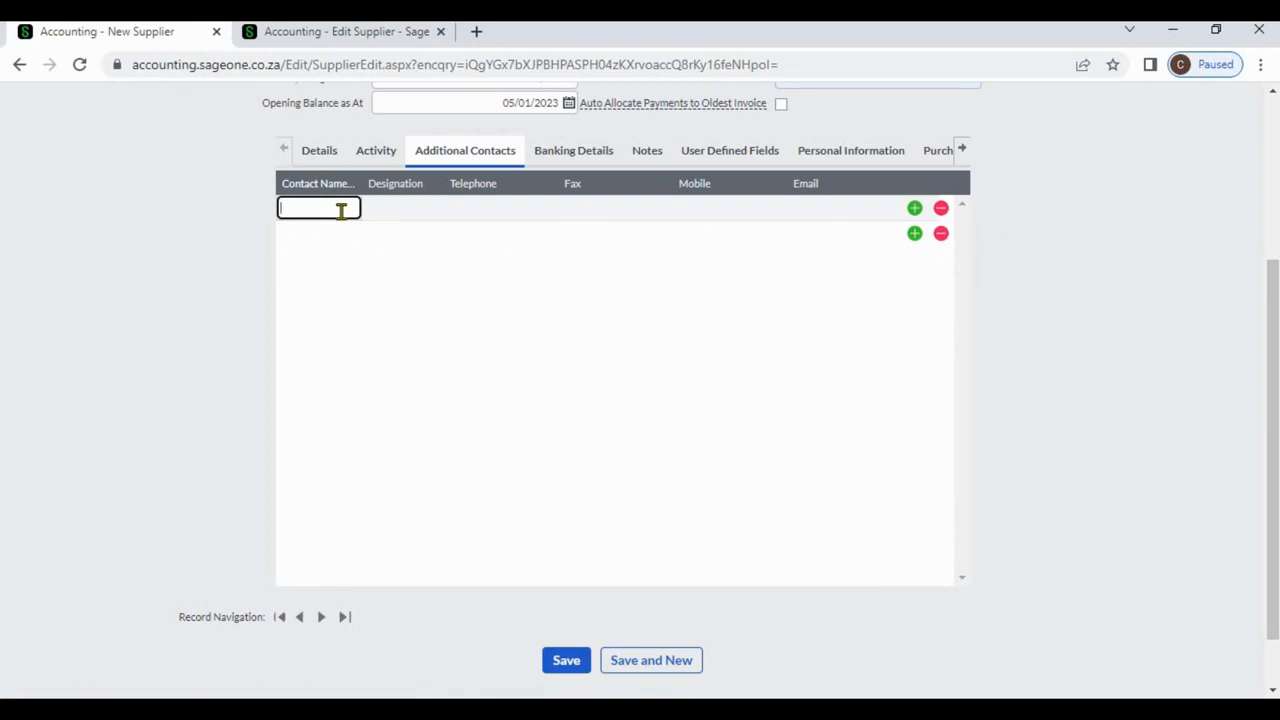
{"action": "type", "text": "Channa"}
{"action": "key", "text": "Tab"}
{"action": "key", "text": "Tab"}
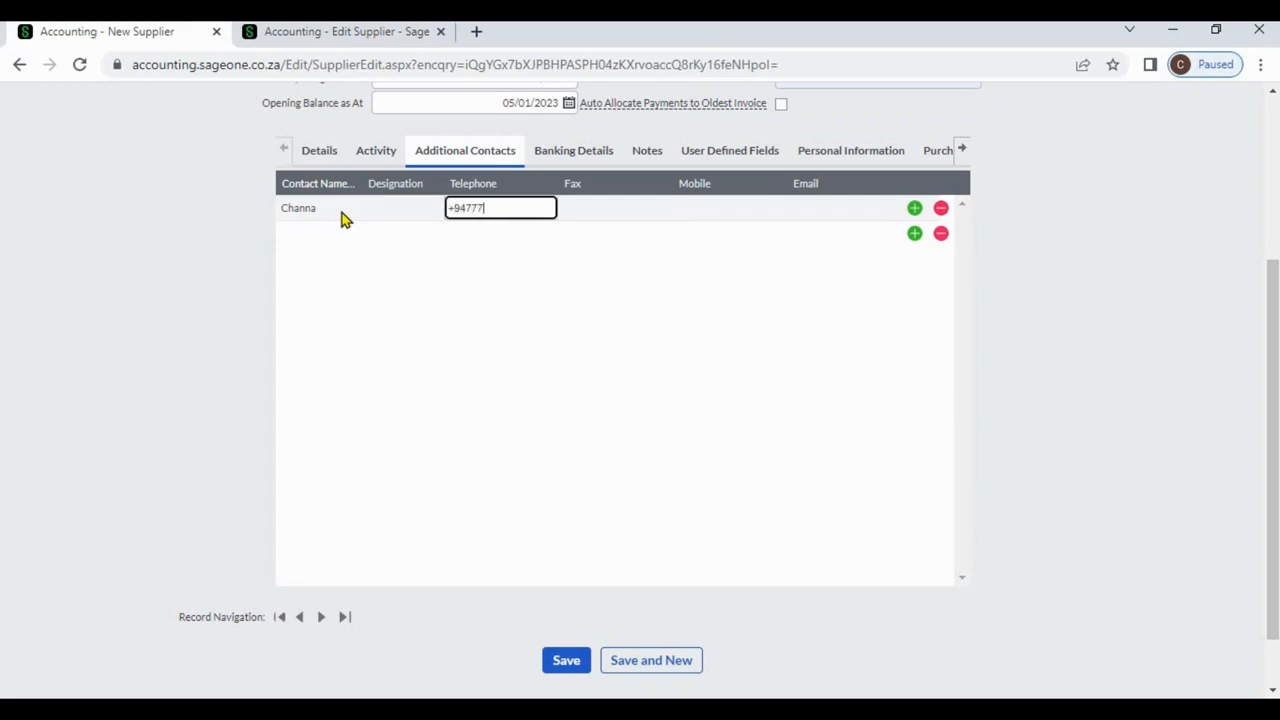
{"action": "key", "text": "Tab"}
{"action": "key", "text": "Tab"}
{"action": "key", "text": "Tab"}
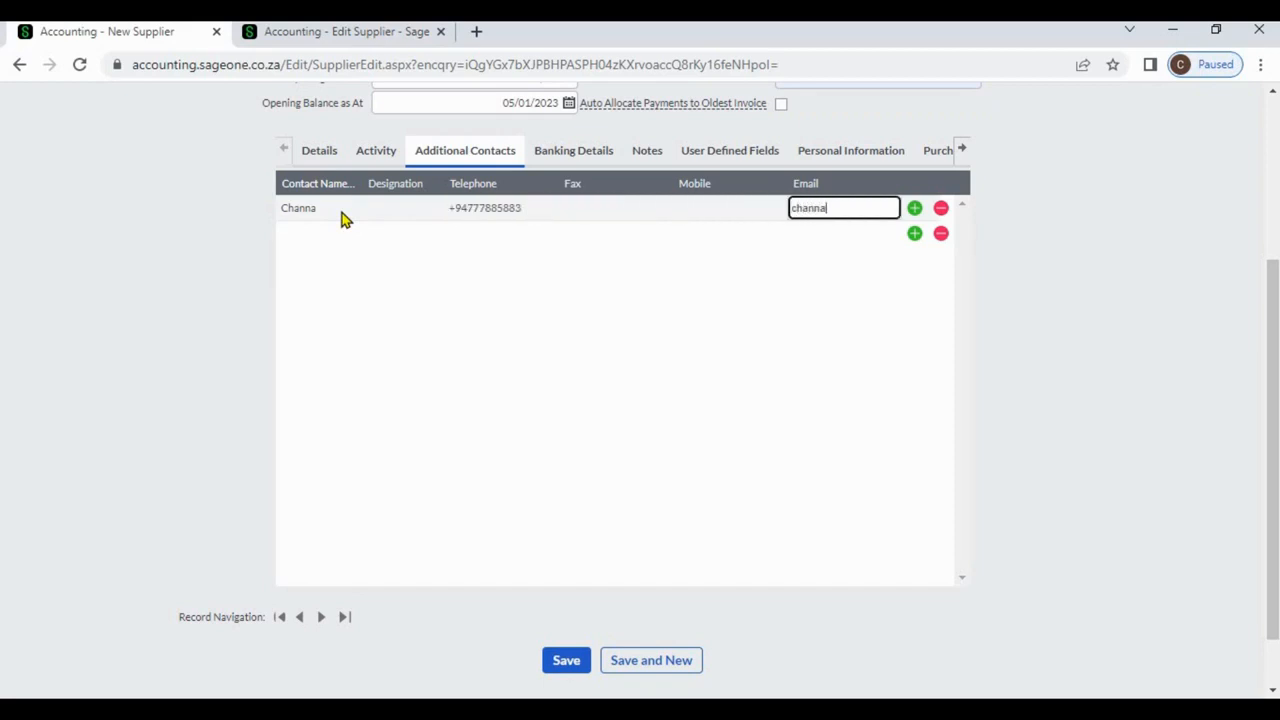
Show Banking Details, click into Account Holder, and leave Account Type as (None).
{"action": "left_click", "coordinate": [563, 160]}
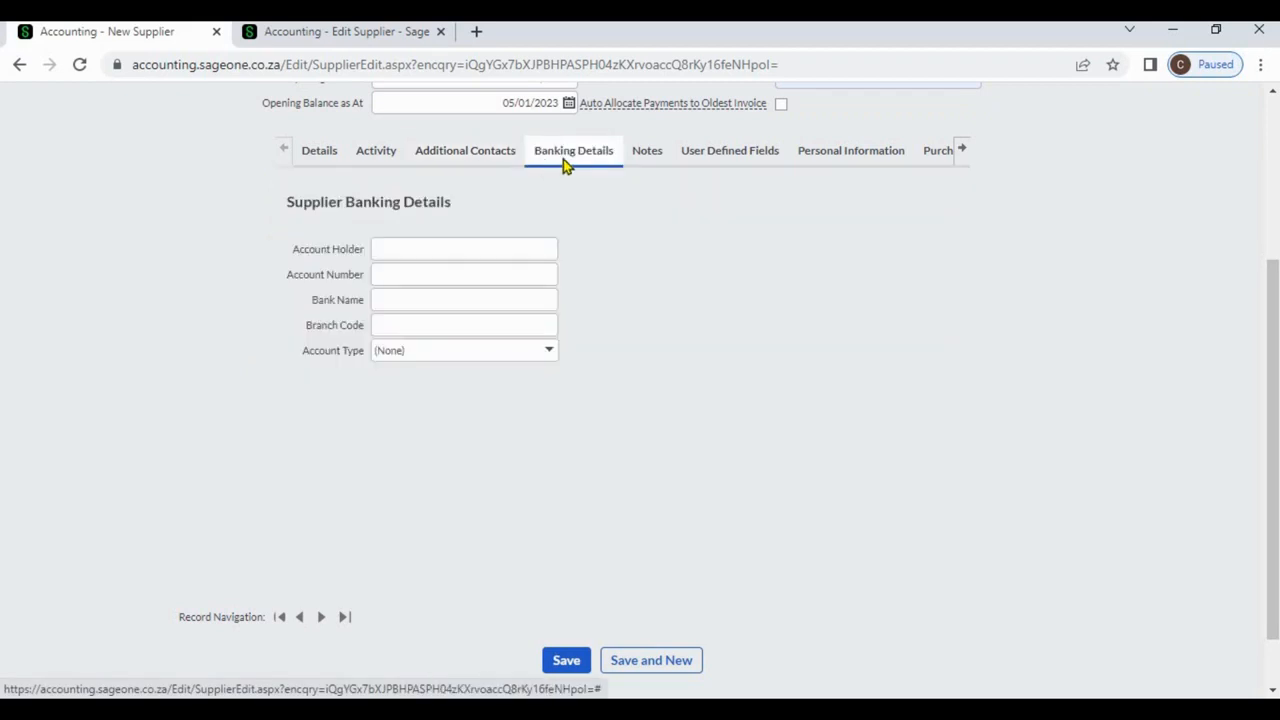
{"action": "left_click", "coordinate": [507, 245]}
{"action": "left_click", "coordinate": [645, 256]}
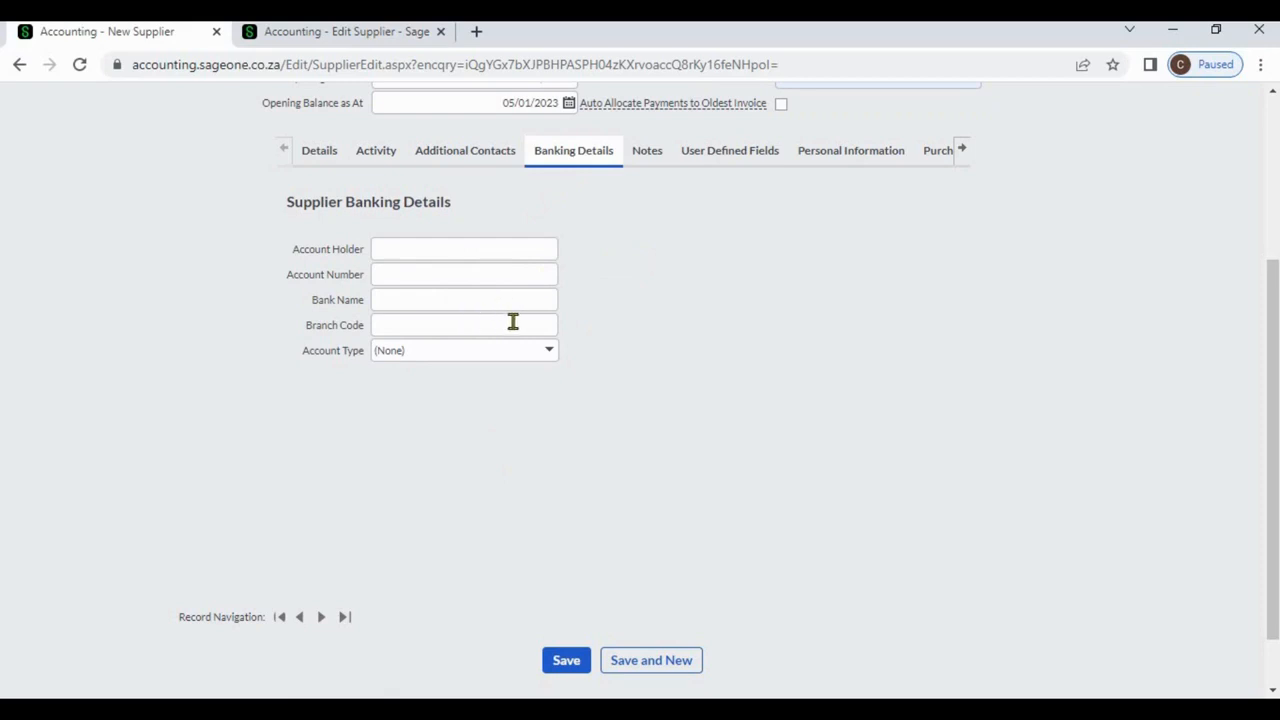
{"action": "left_click", "coordinate": [548, 357]}
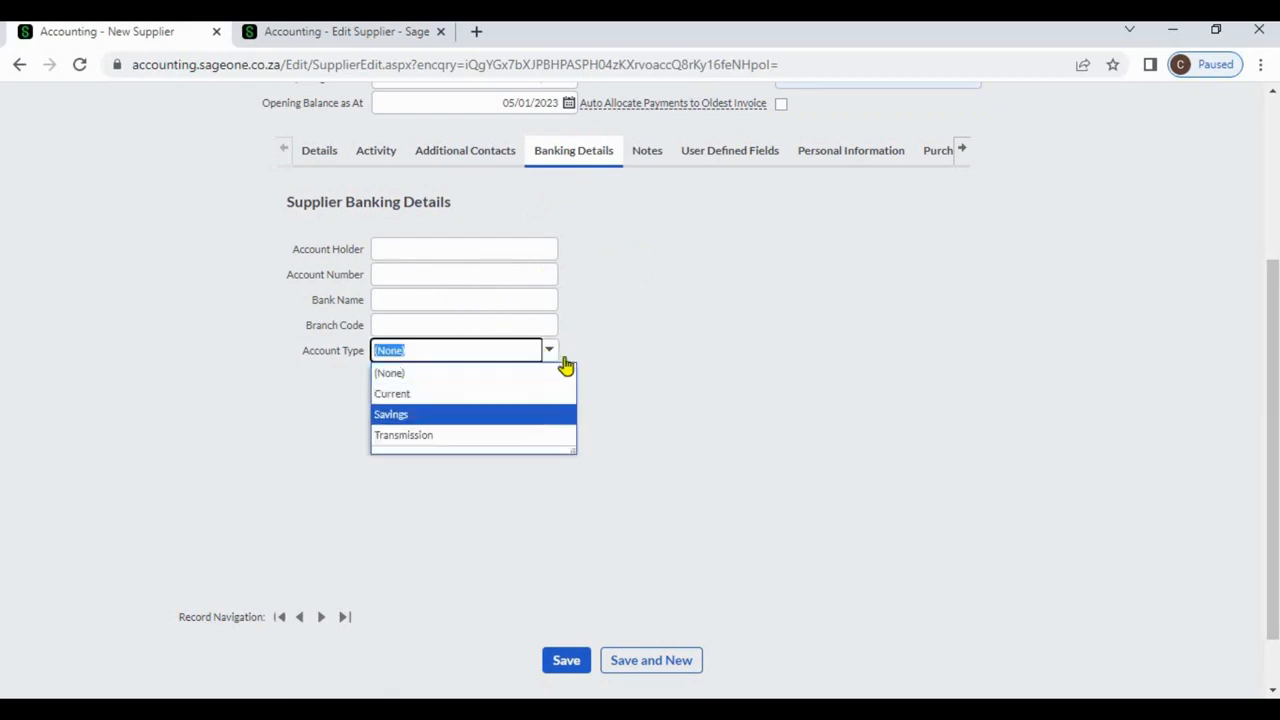
{"action": "left_click", "coordinate": [627, 297]}
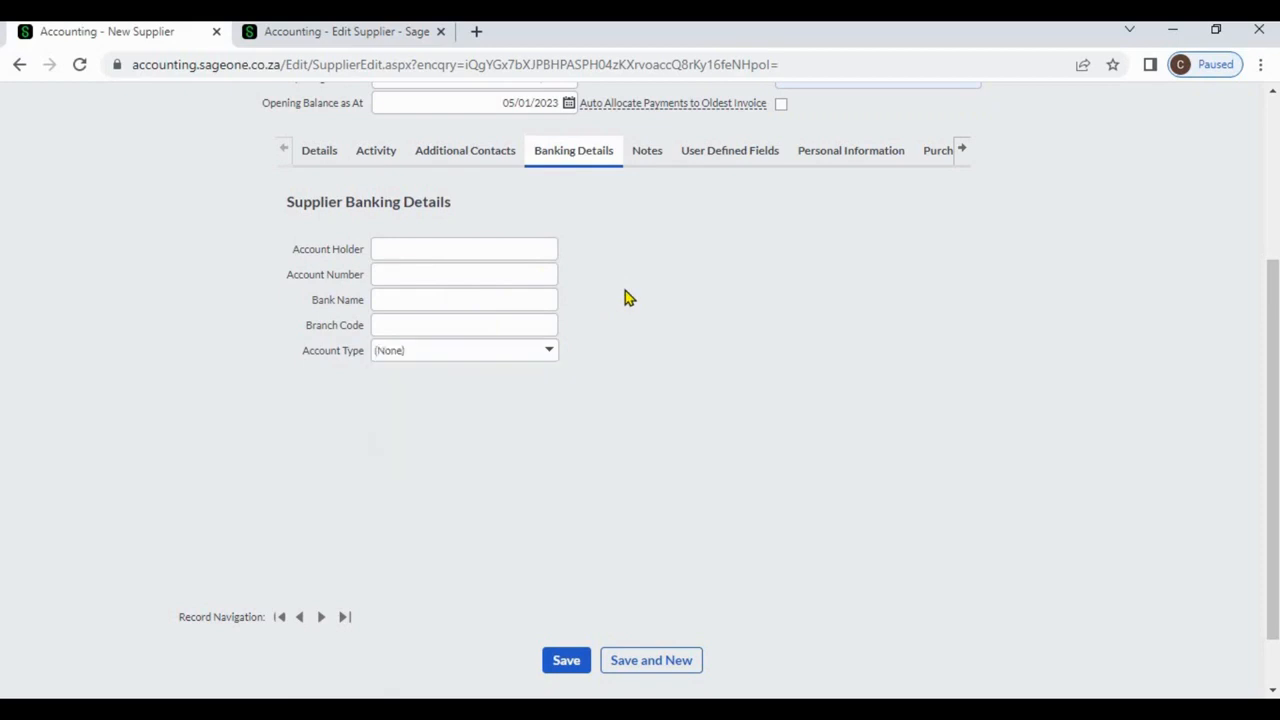
Show the Notes section and select the Action Date and Subject cells of the 05/01/2023 row.
{"action": "left_click", "coordinate": [647, 160]}
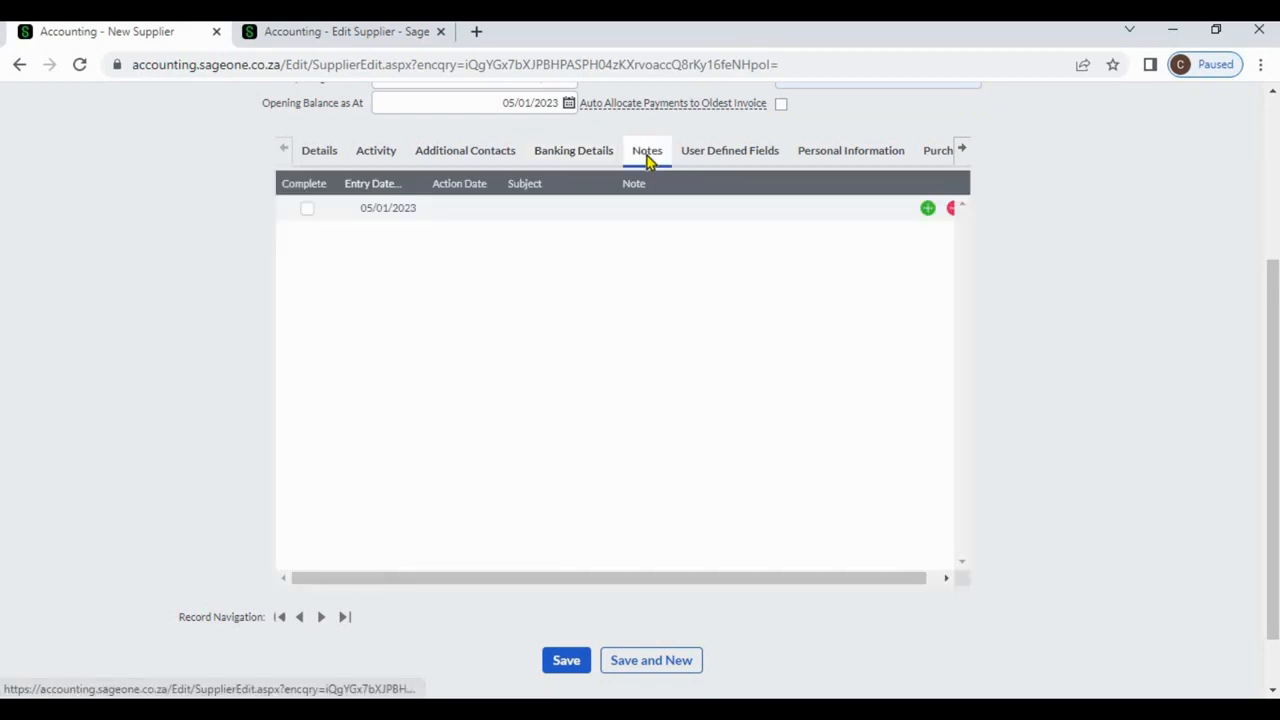
{"action": "left_click", "coordinate": [483, 208]}
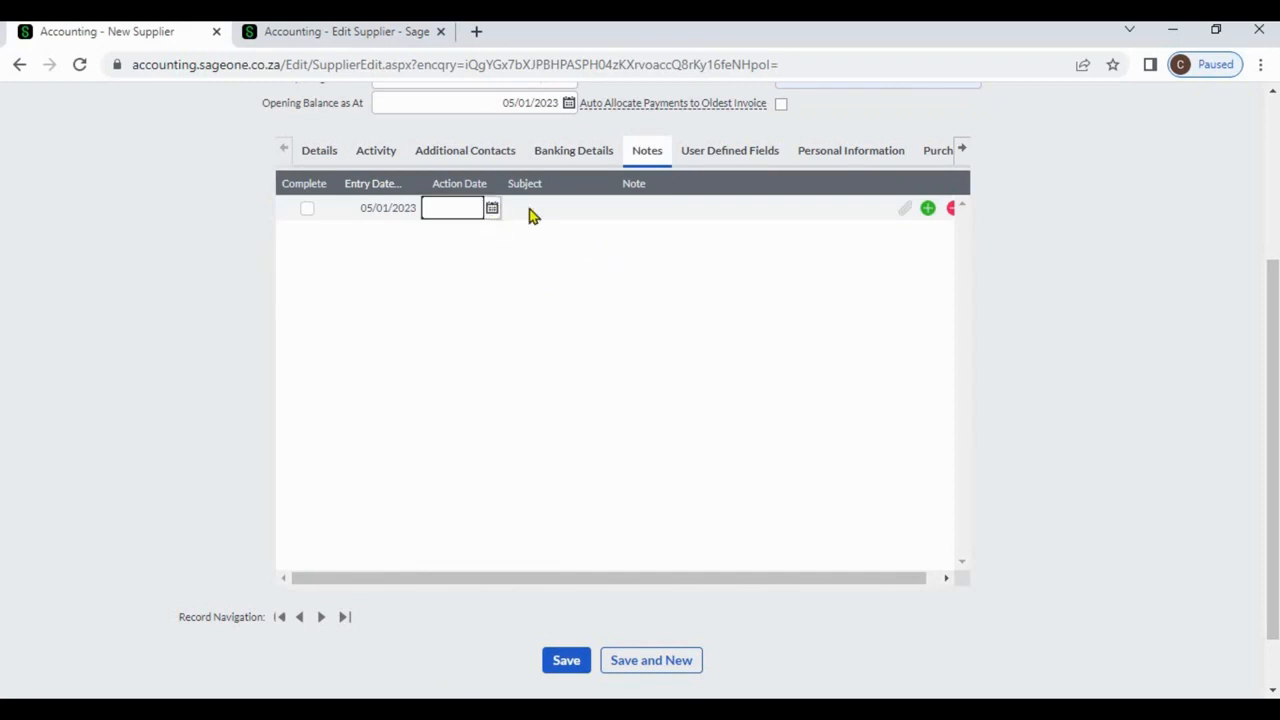
{"action": "left_click", "coordinate": [530, 208]}
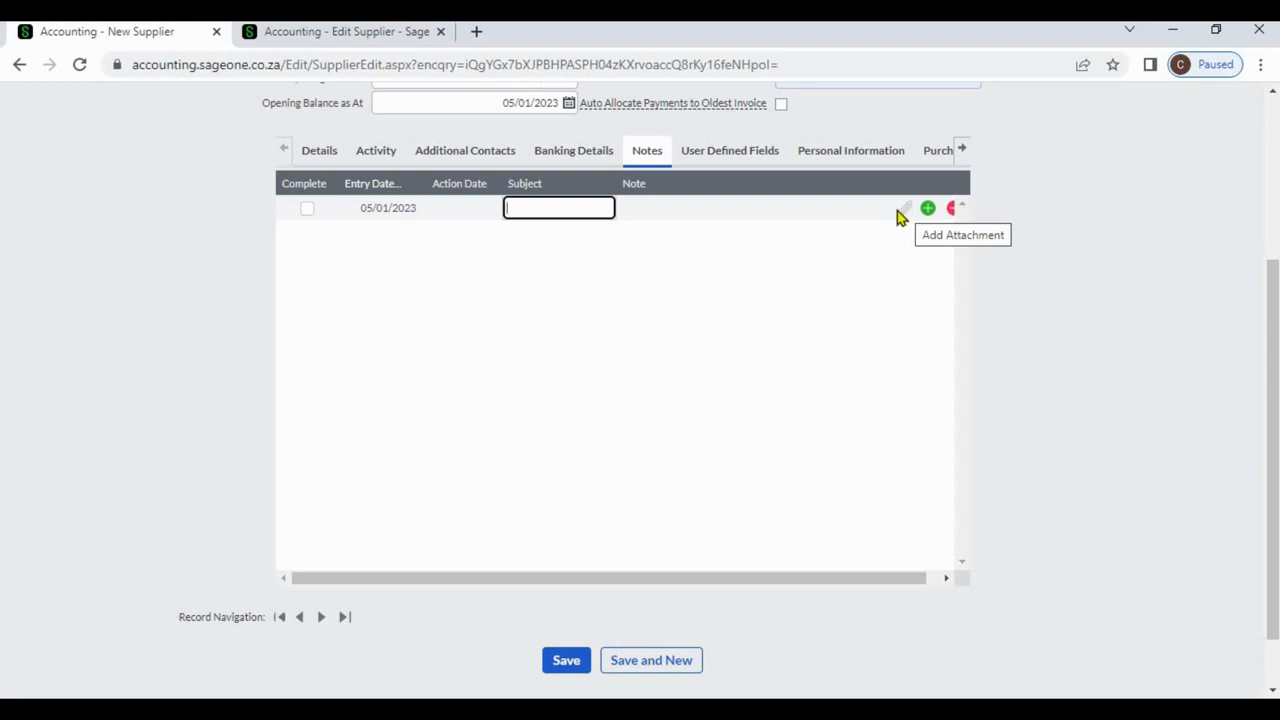
Enter 12345 as the Business Registration Number under User Defined Fields.
{"action": "left_click", "coordinate": [757, 160]}
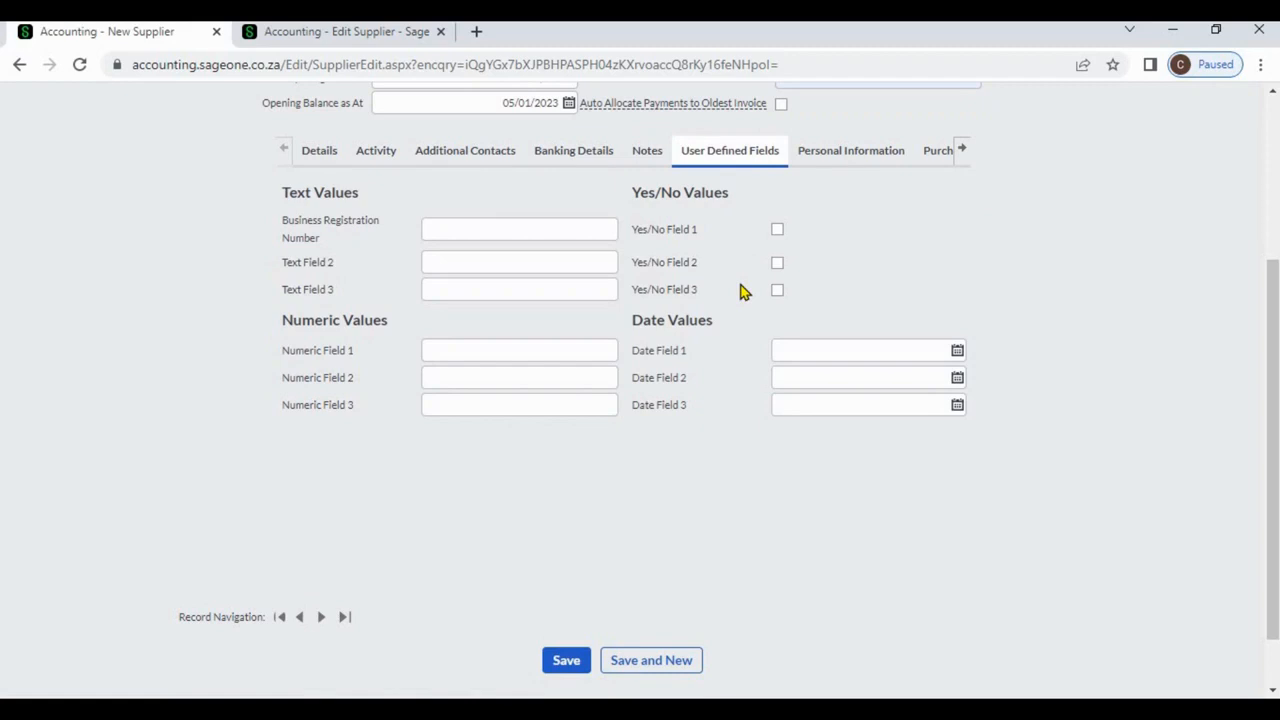
{"action": "left_click", "coordinate": [567, 232]}
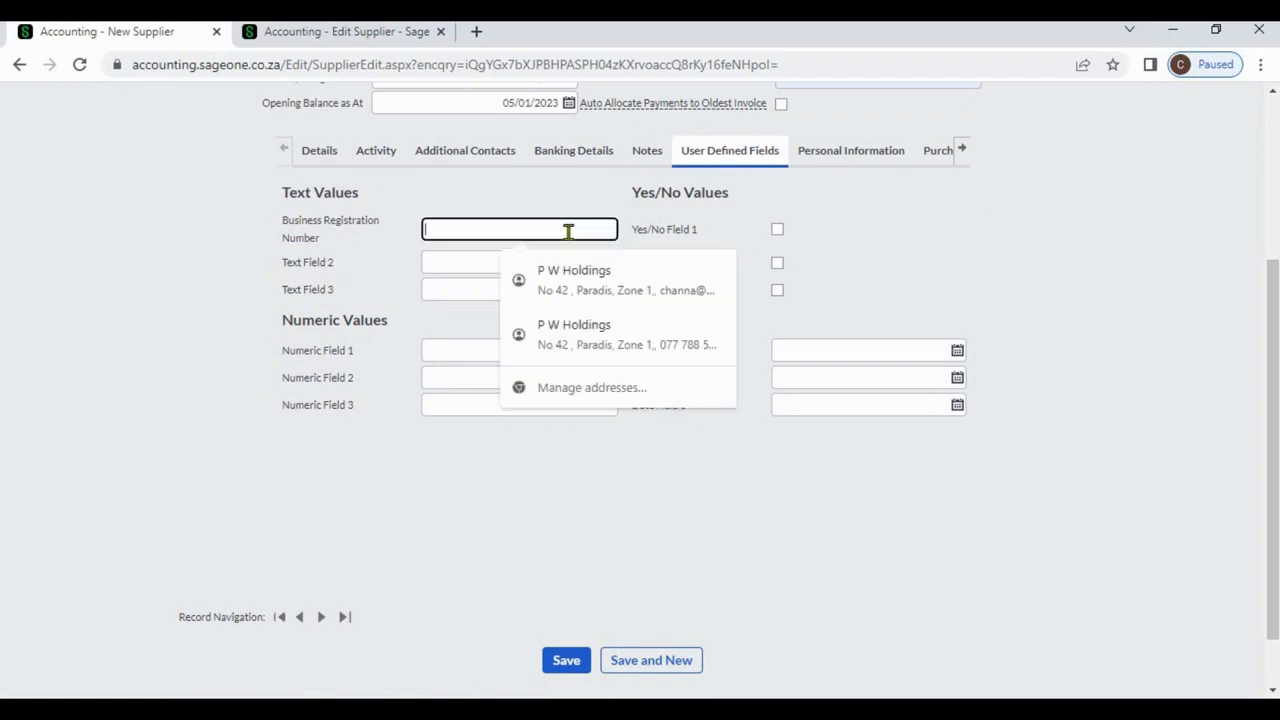
{"action": "type", "text": "12"}
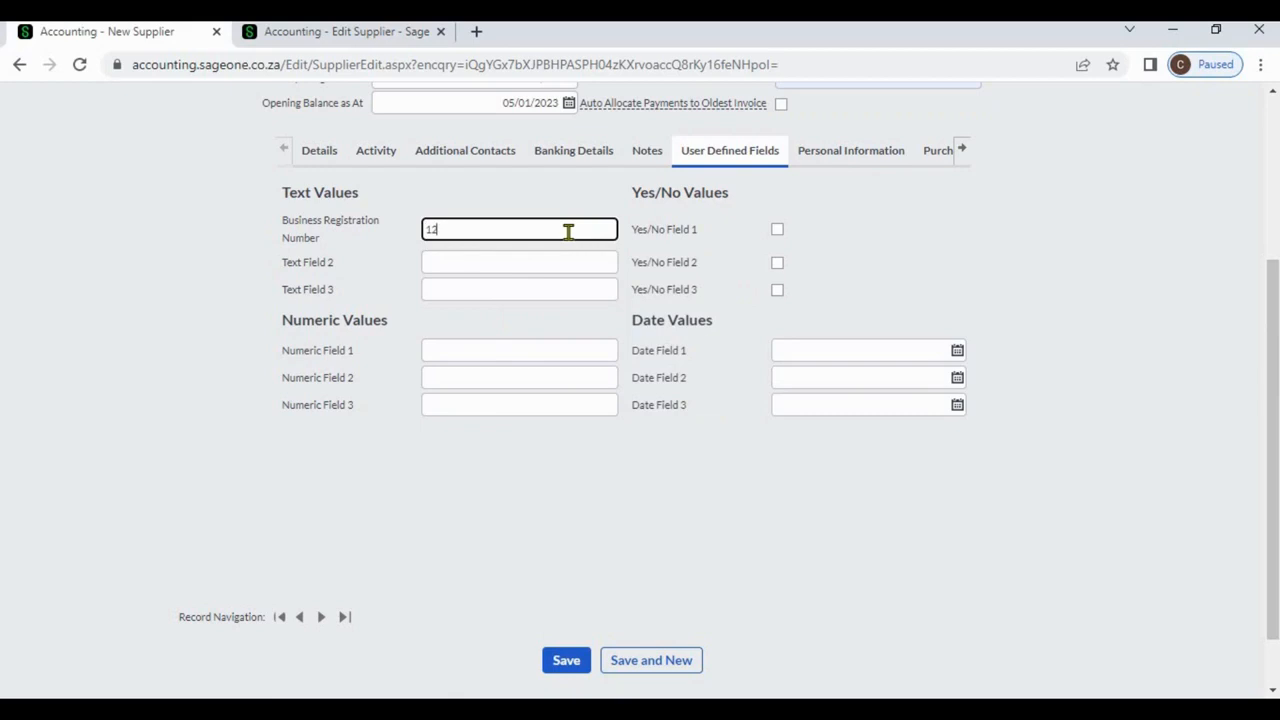
{"action": "type", "text": "345"}
{"action": "left_click", "coordinate": [966, 271]}
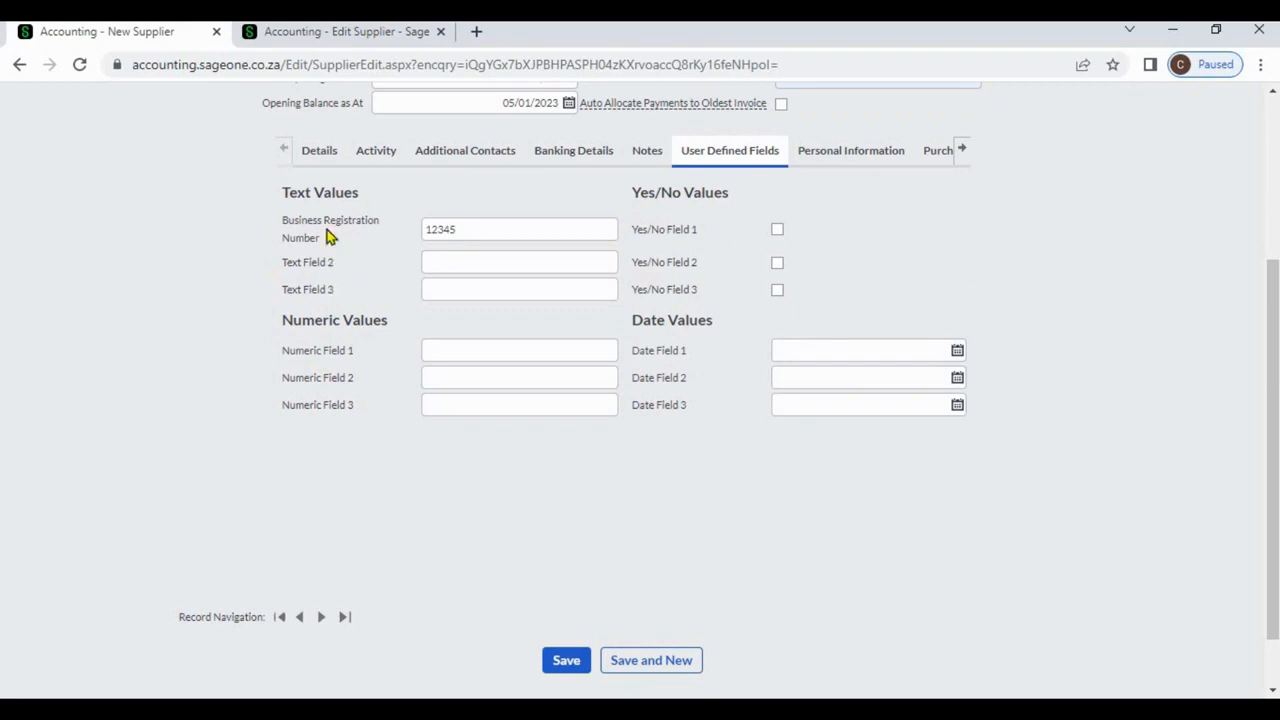
In Company Settings, view the Supplier user defined labels, Text User Field 1 'Business Registration Number', then return to New Supplier.
{"action": "left_click", "coordinate": [314, 42]}
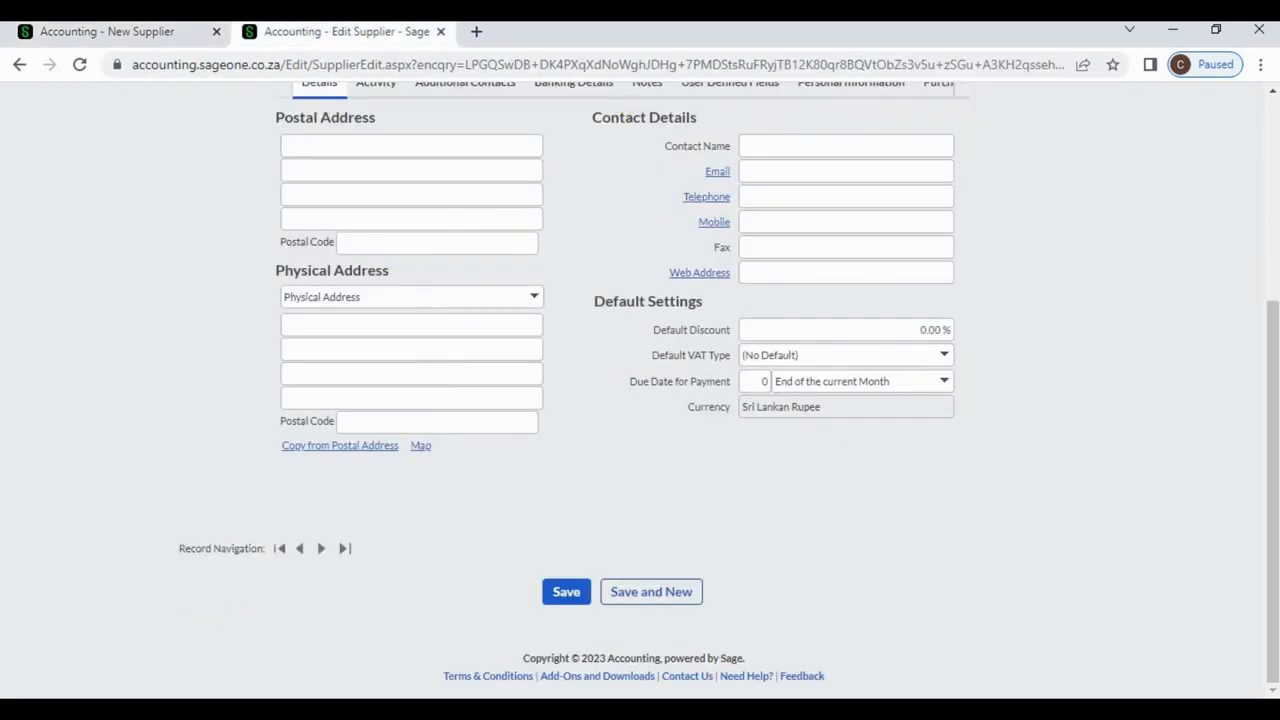
{"action": "scroll", "coordinate": [1010, 168], "scroll_direction": "up", "scroll_amount": 3}
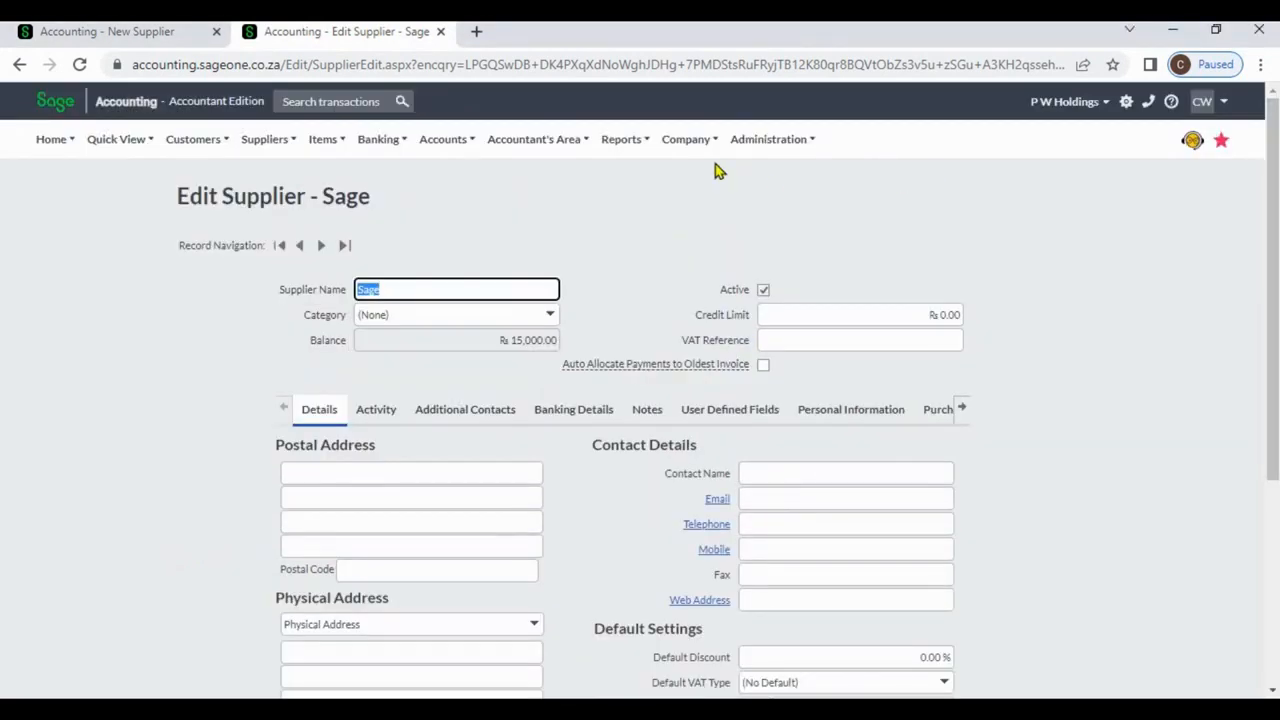
{"action": "left_click", "coordinate": [703, 150]}
{"action": "left_click", "coordinate": [706, 200]}
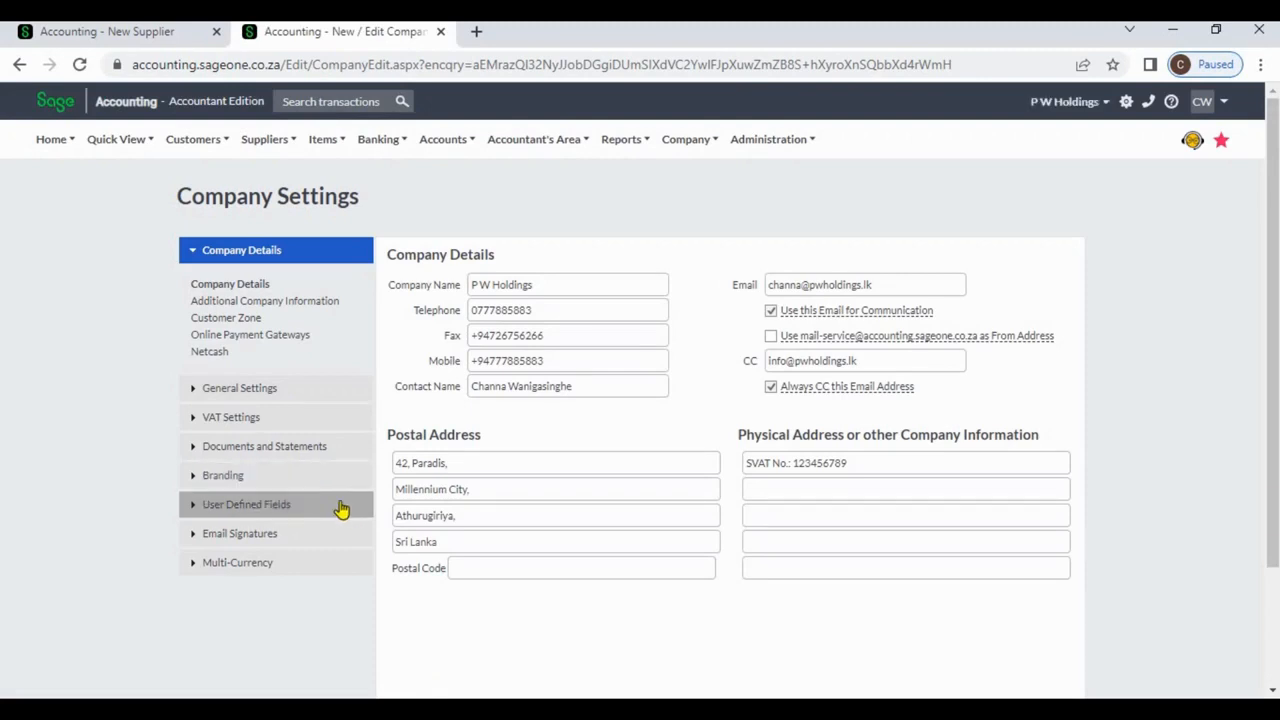
{"action": "left_click", "coordinate": [337, 505]}
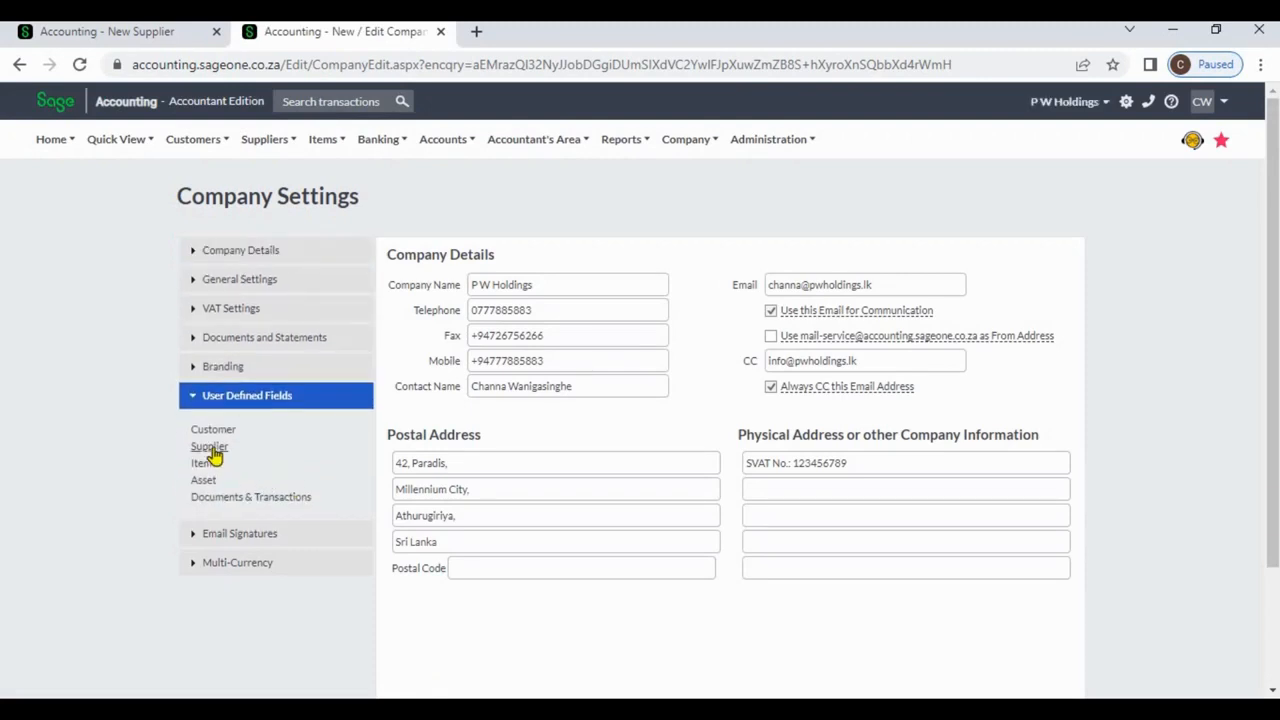
{"action": "left_click", "coordinate": [210, 448]}
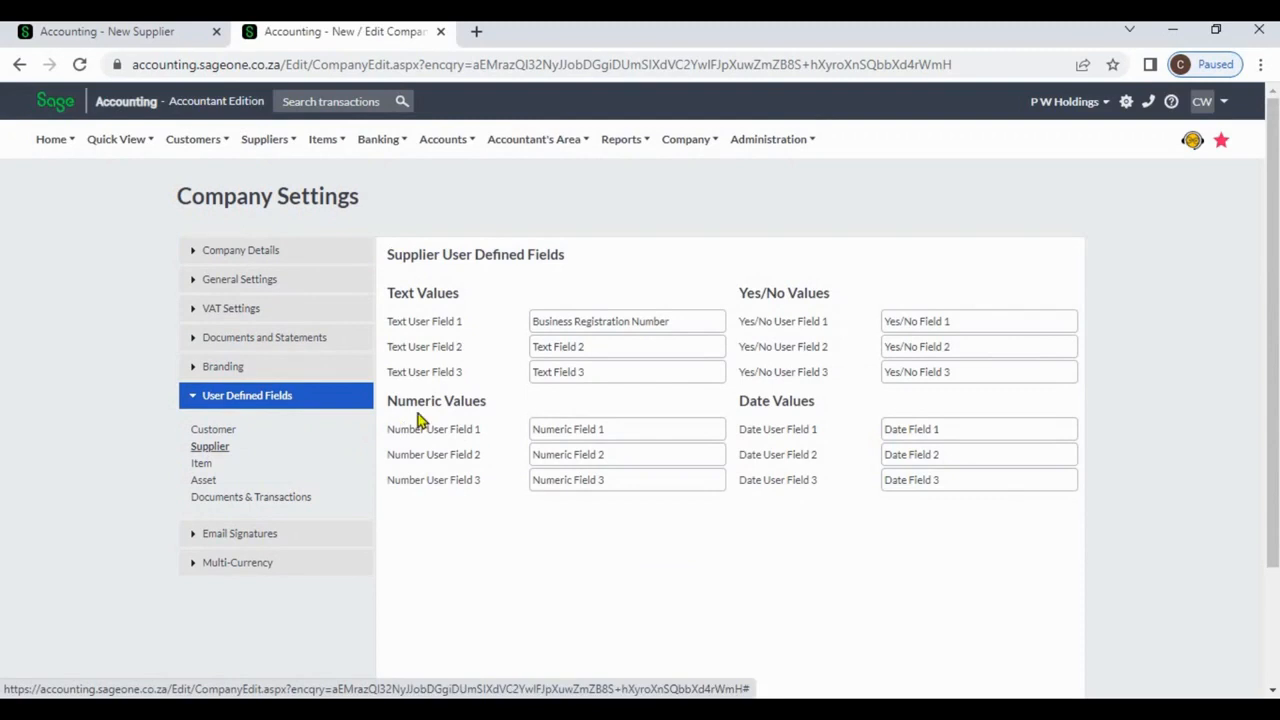
{"action": "left_click", "coordinate": [684, 347]}
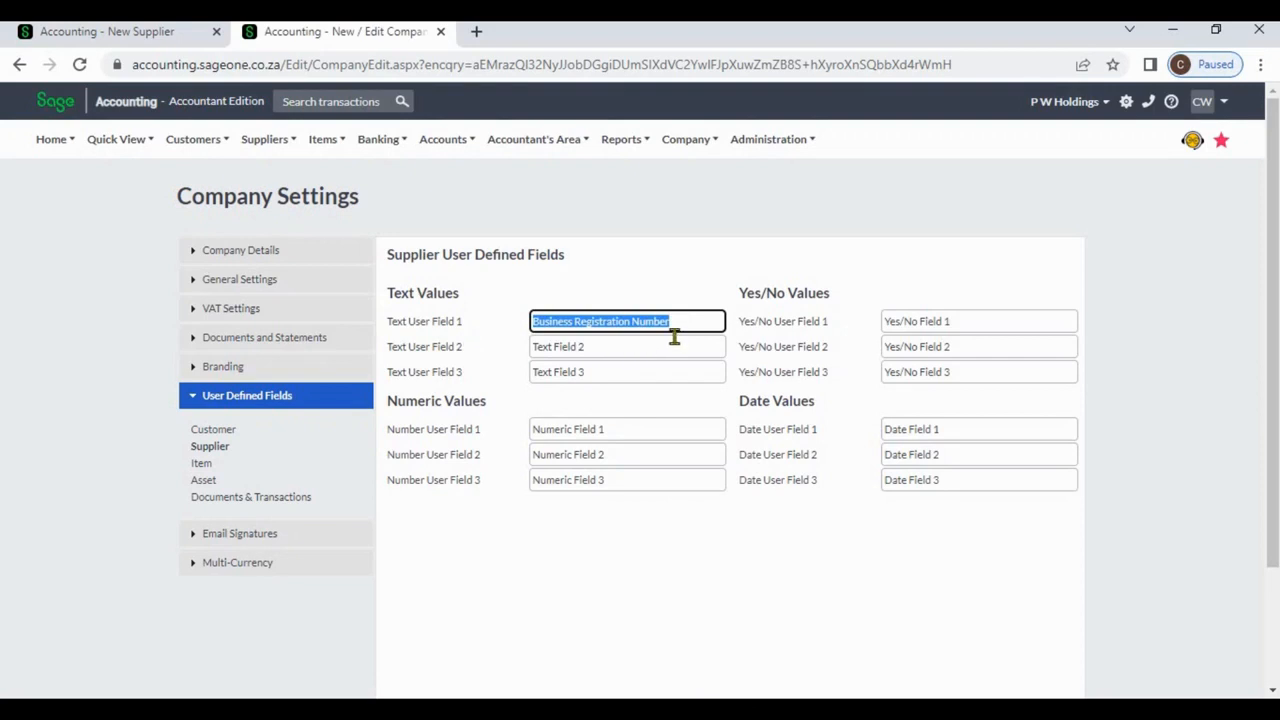
{"action": "left_click", "coordinate": [154, 40]}
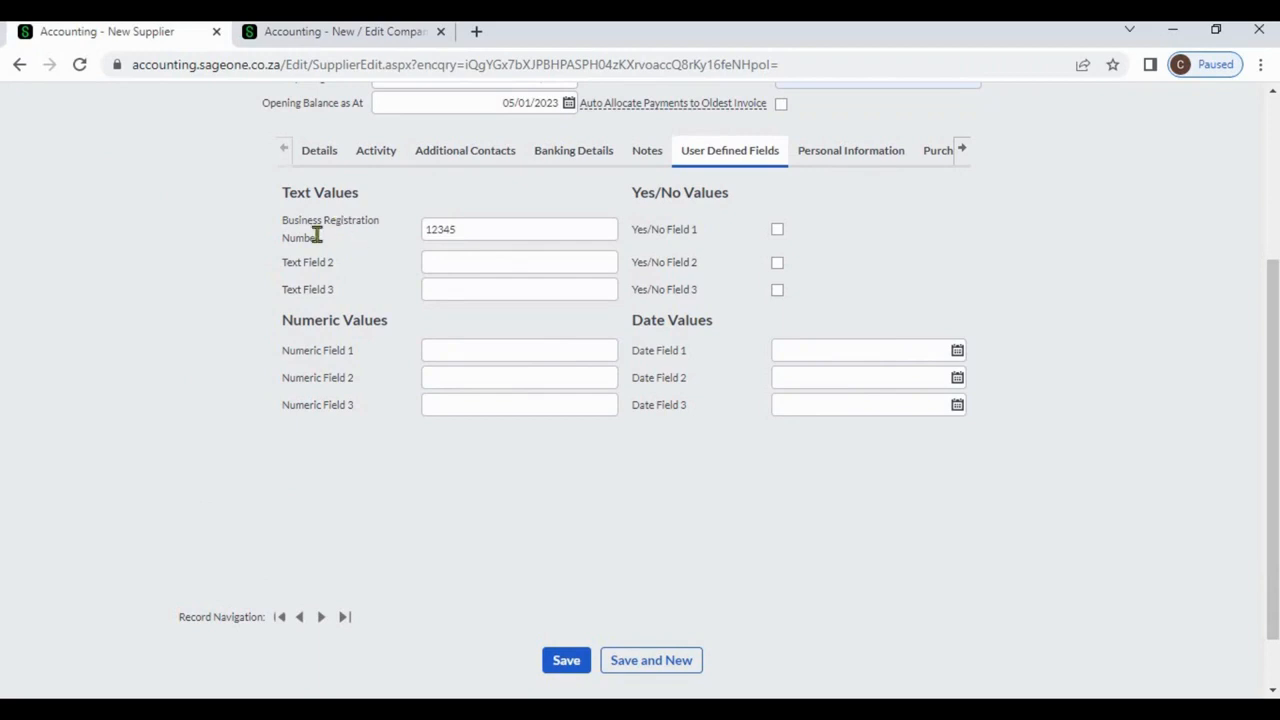
Show the new supplier's Report Layouts and keep the Purchase Order layout on Default (Modern).
{"action": "left_click", "coordinate": [320, 36]}
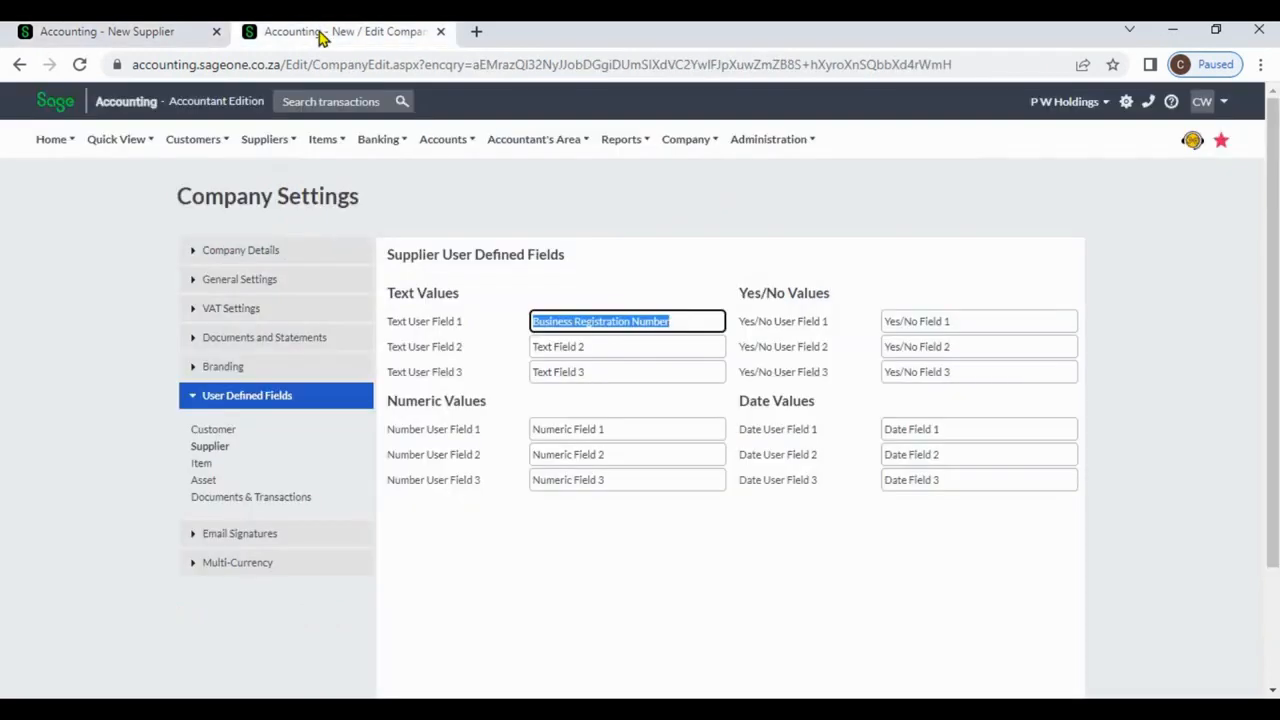
{"action": "left_click", "coordinate": [187, 28]}
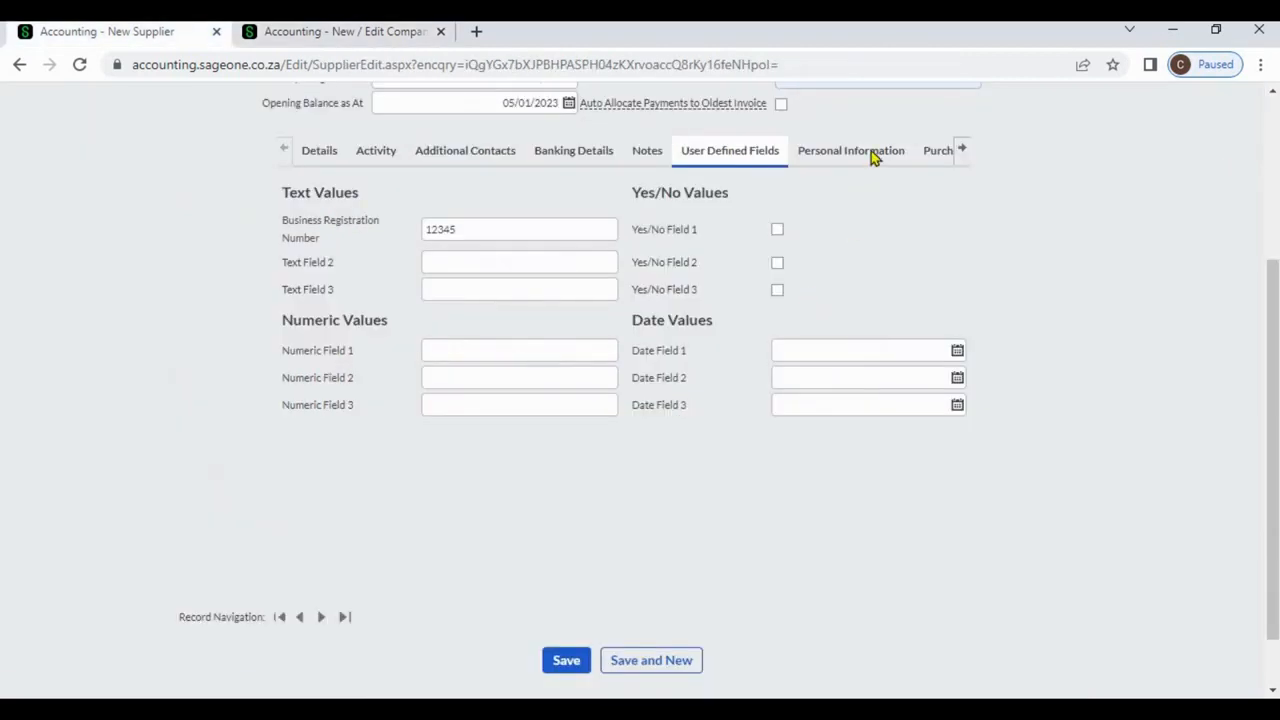
{"action": "left_click", "coordinate": [960, 152]}
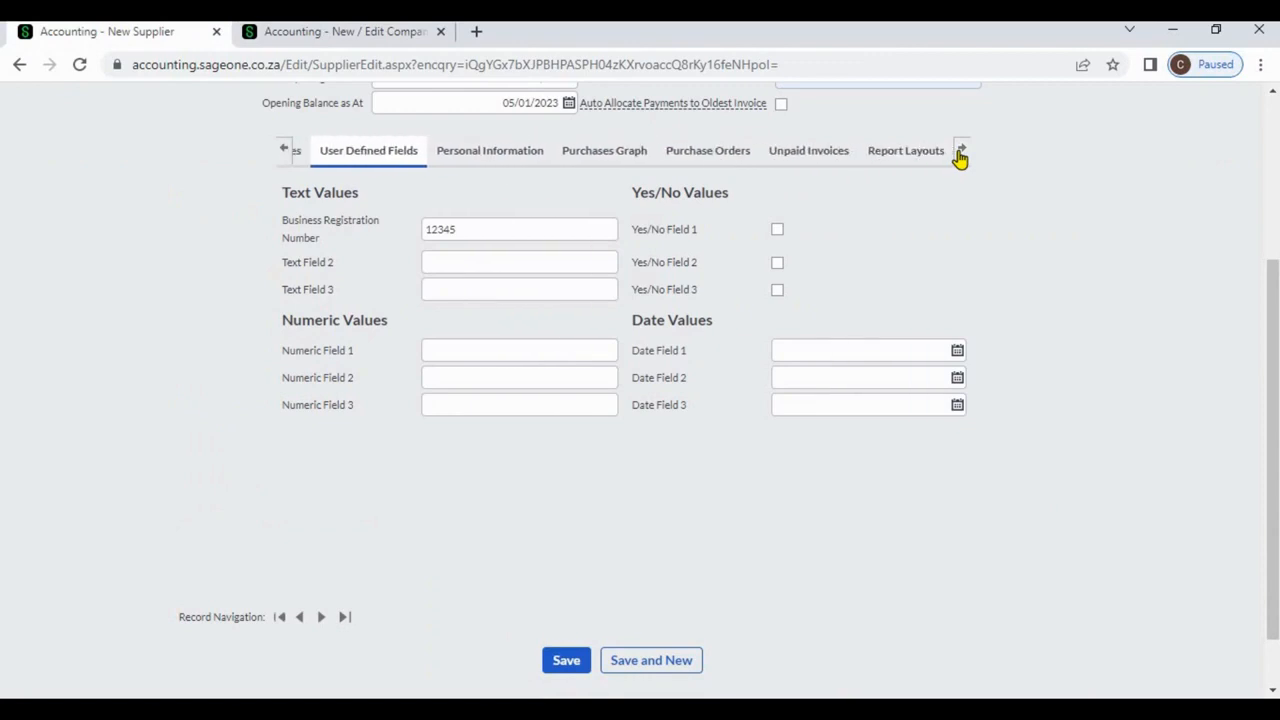
{"action": "left_click", "coordinate": [922, 155]}
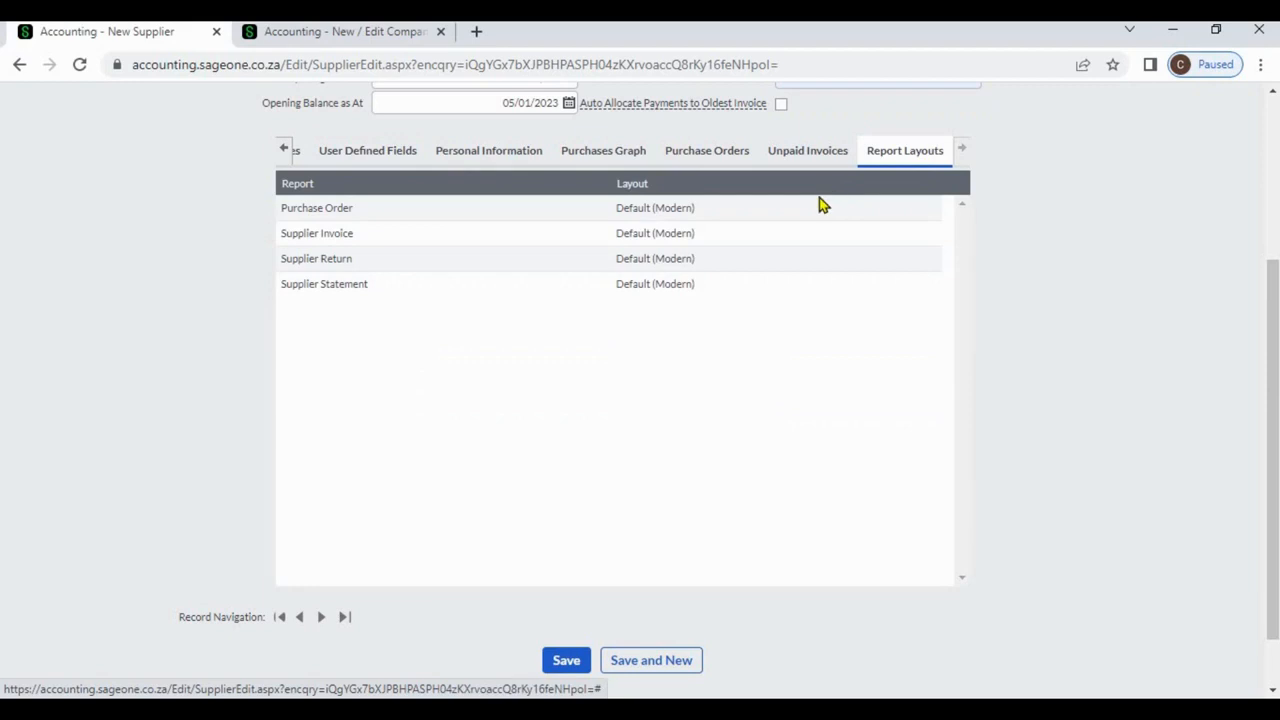
{"action": "left_click", "coordinate": [900, 208]}
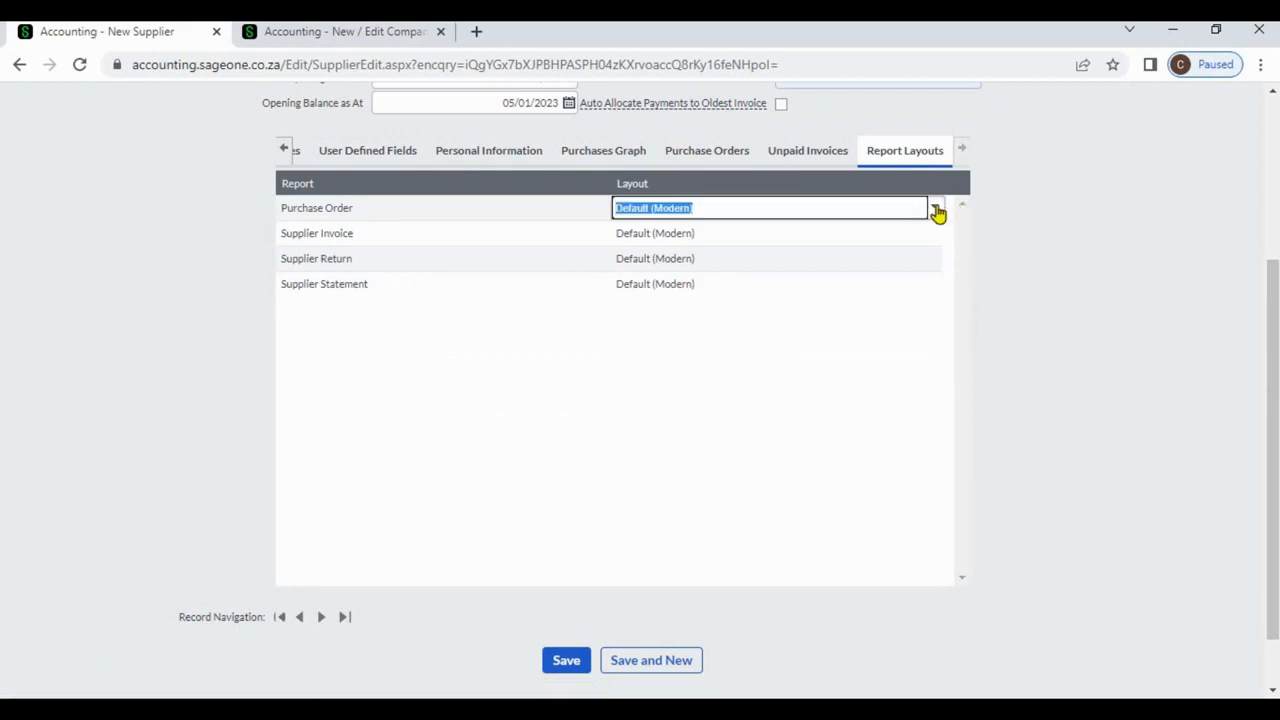
{"action": "left_click", "coordinate": [937, 210]}
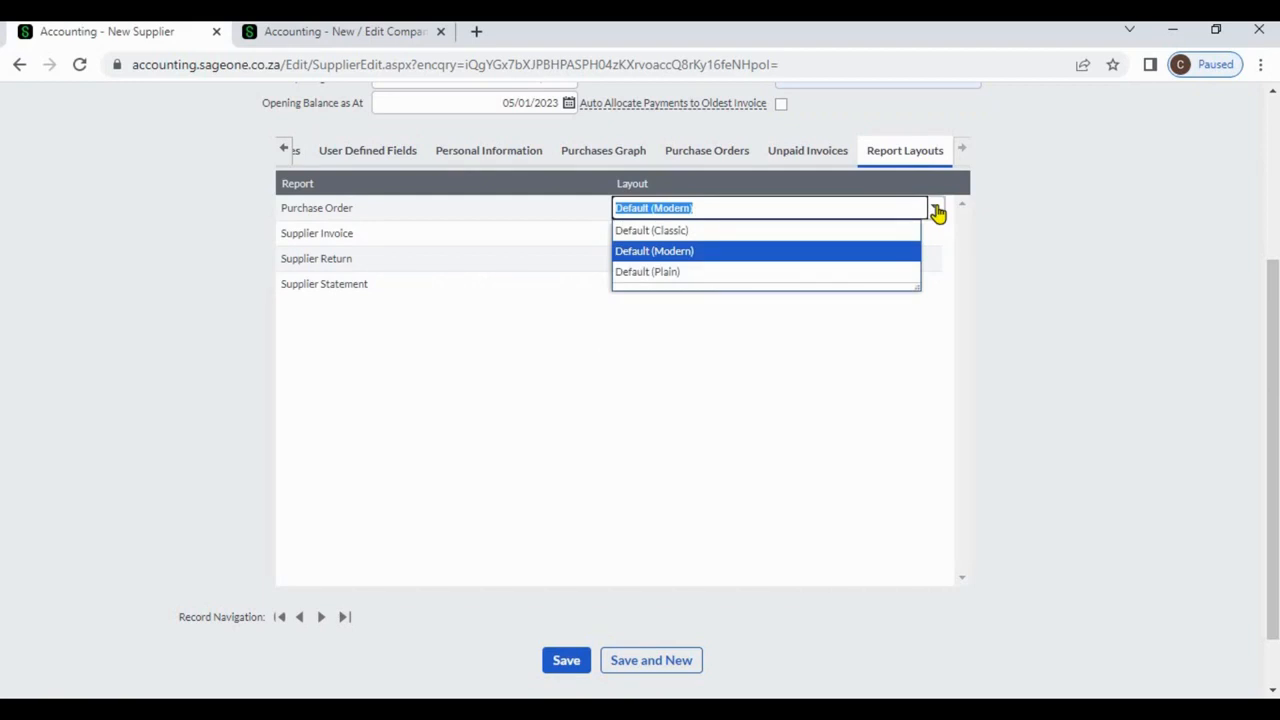
{"action": "left_click", "coordinate": [1067, 306]}
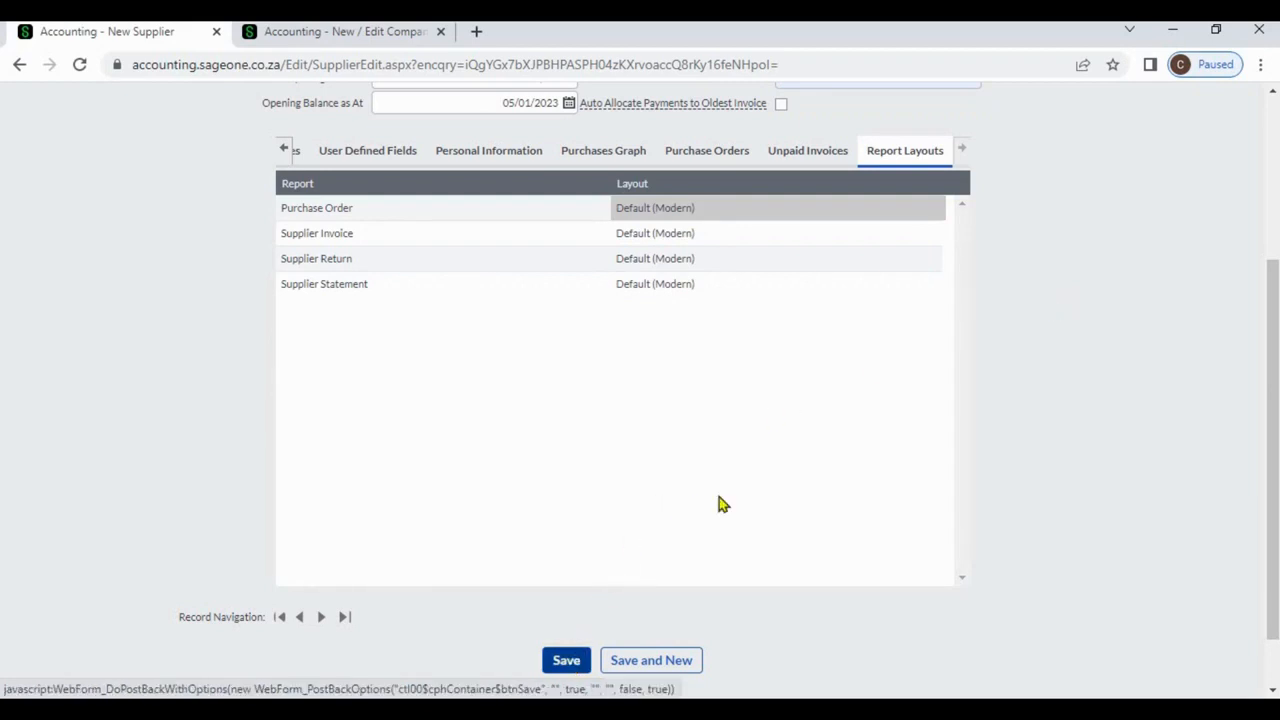
Go to Suppliers > Lists > List of Suppliers and open the Sage supplier.
{"action": "scroll", "coordinate": [1268, 127], "scroll_direction": "up", "scroll_amount": 3}
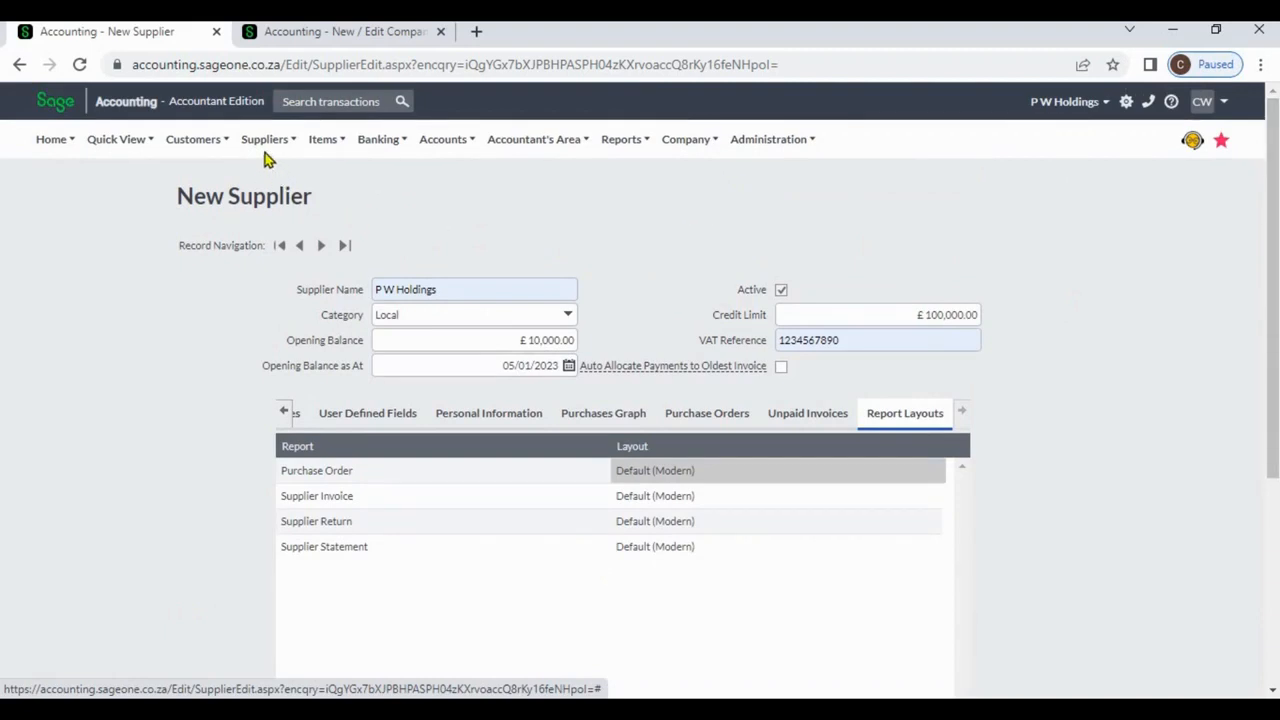
{"action": "mouse_move", "coordinate": [265, 150]}
{"action": "mouse_move", "coordinate": [263, 200]}
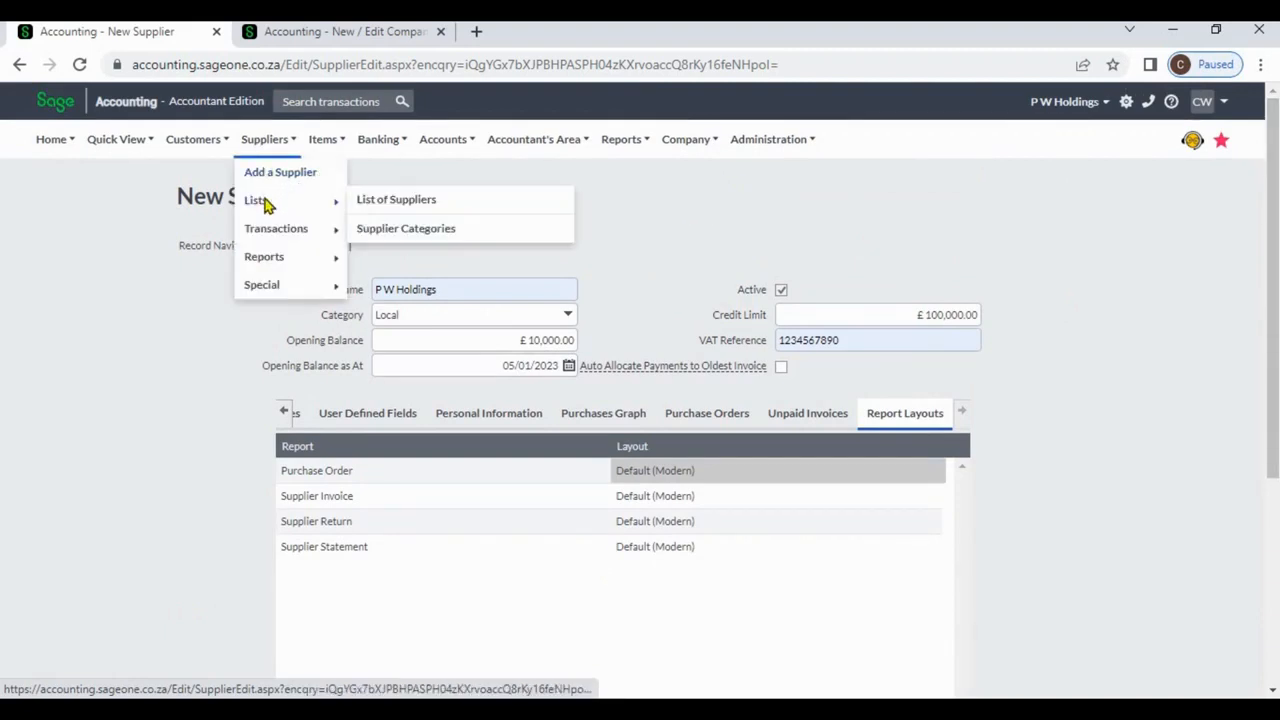
{"action": "left_click", "coordinate": [378, 202]}
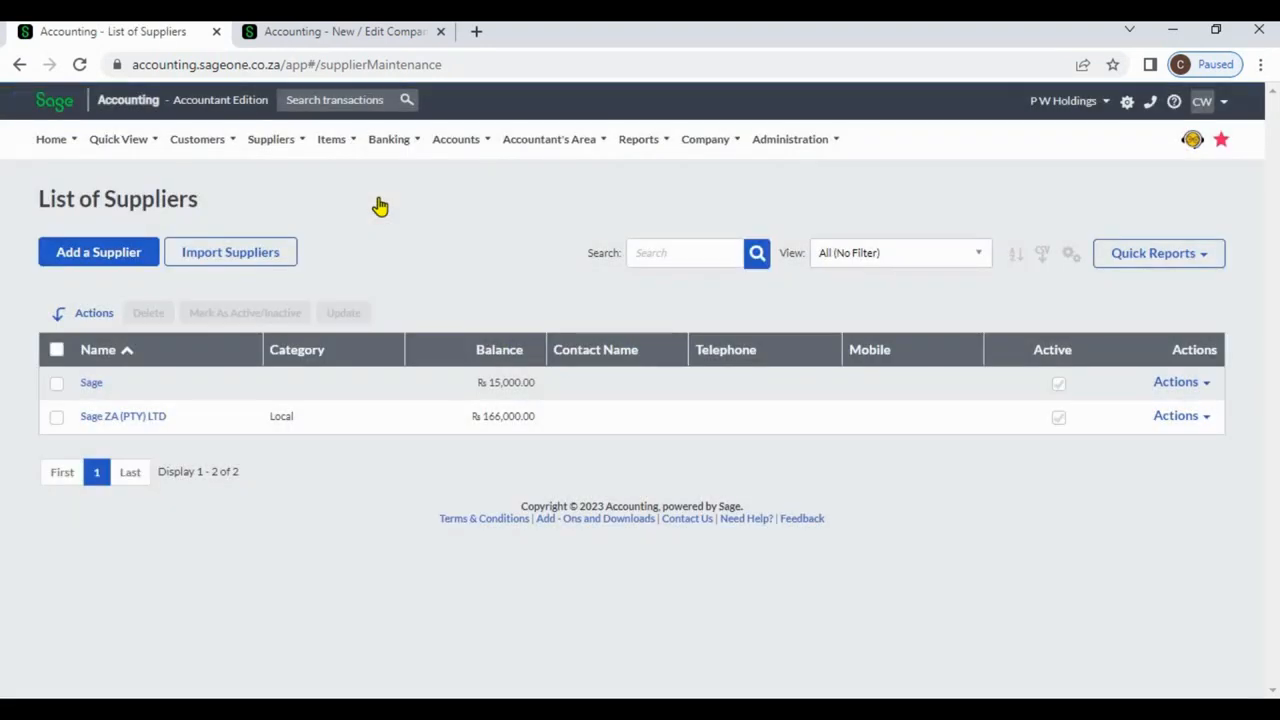
{"action": "left_click", "coordinate": [91, 384]}
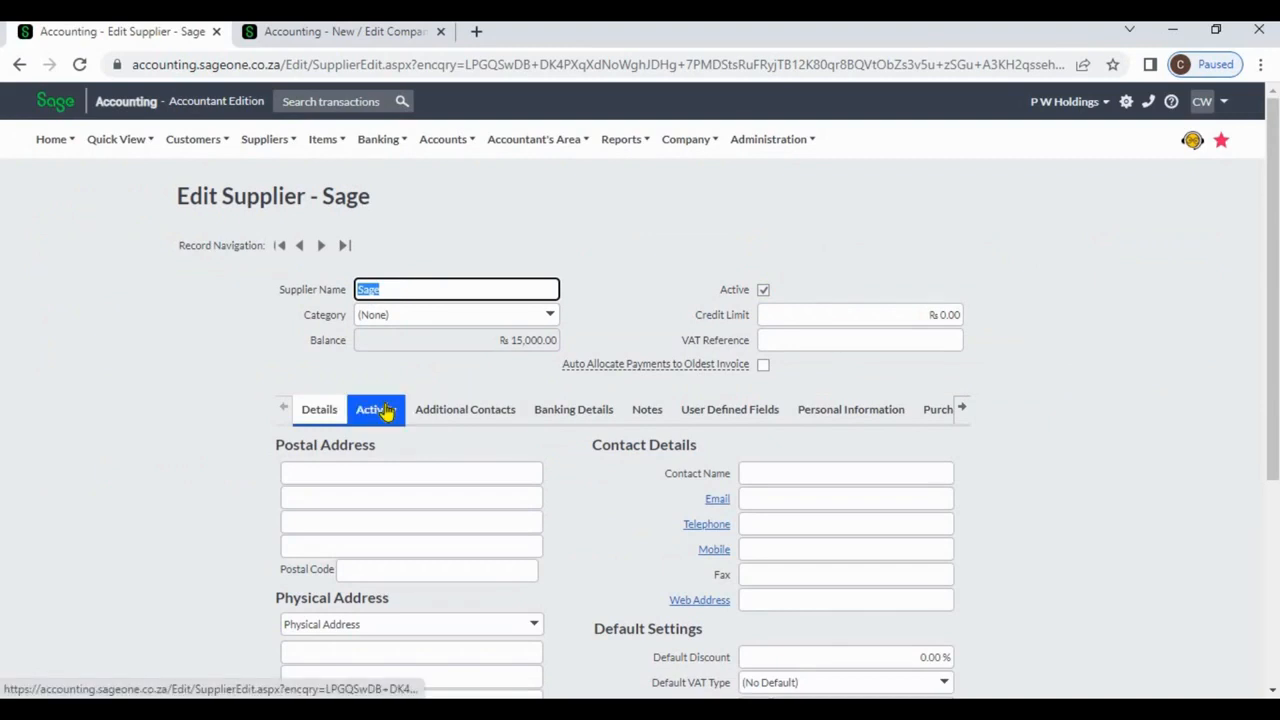
Review Sage's activity totals and supplier invoice detail, then show its Personal Information removal dates.
{"action": "left_click", "coordinate": [386, 412]}
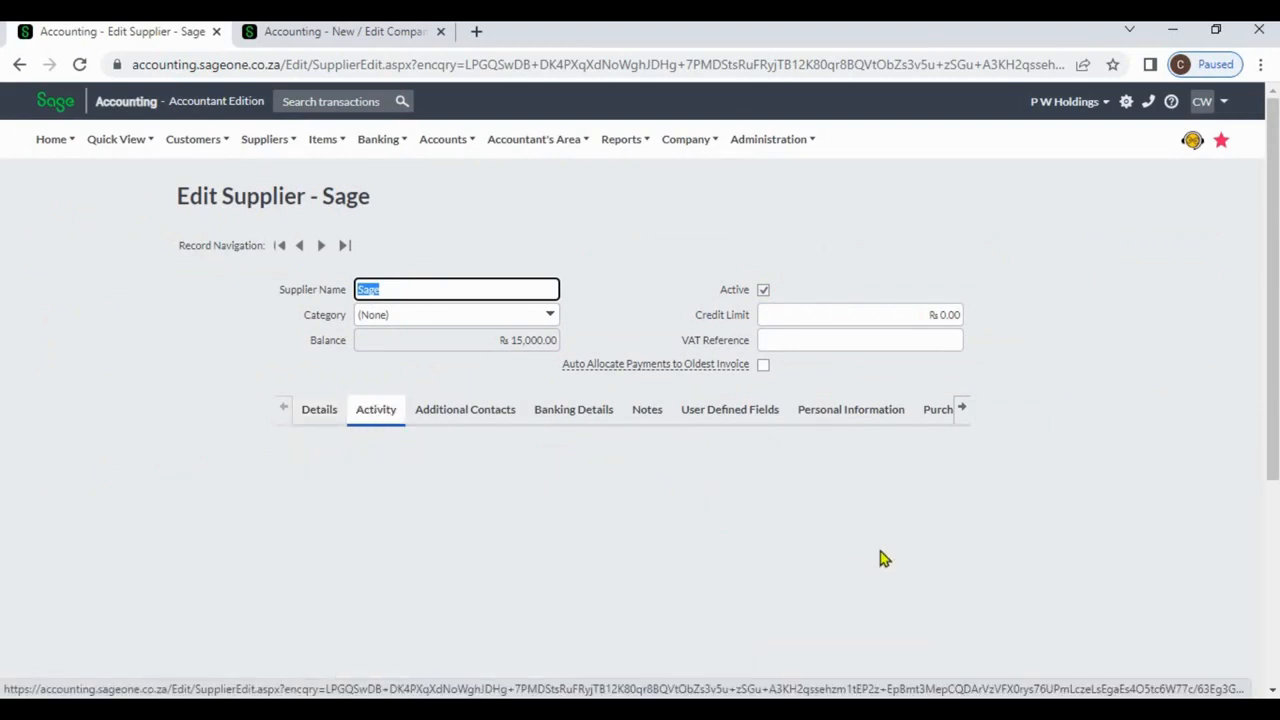
{"action": "left_click", "coordinate": [1273, 692]}
{"action": "left_click", "coordinate": [1273, 692]}
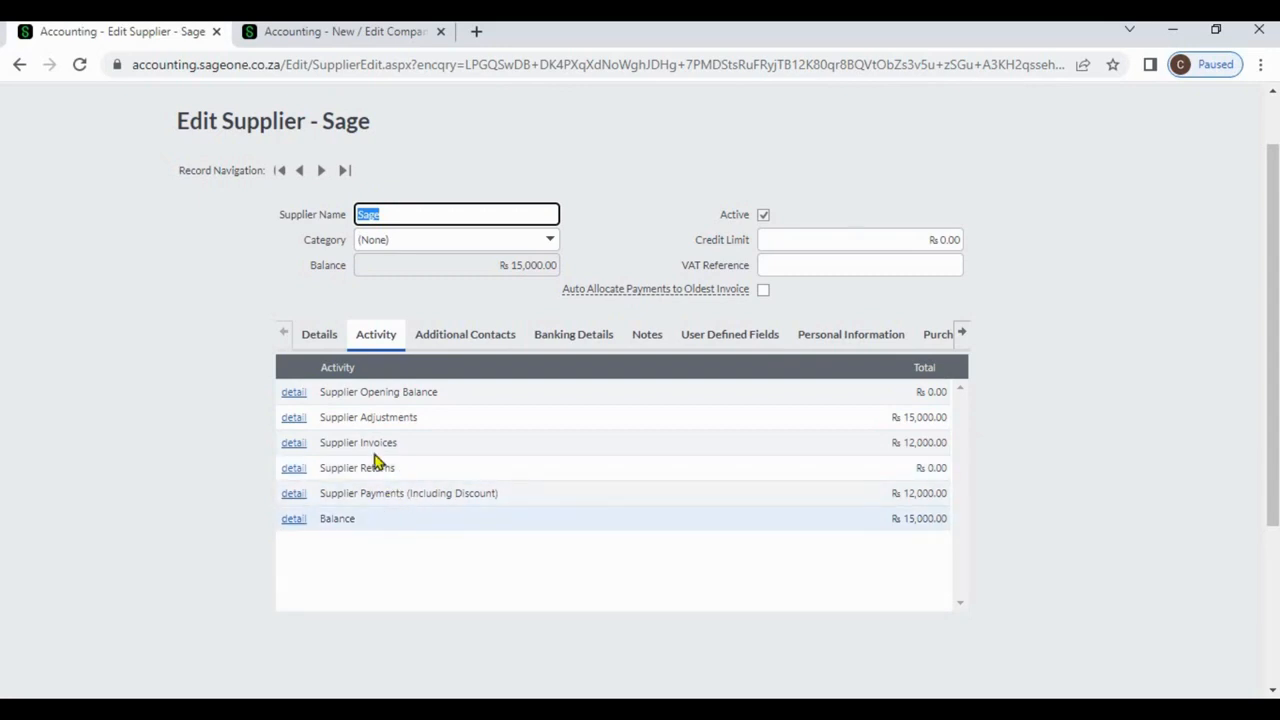
{"action": "left_click", "coordinate": [301, 452]}
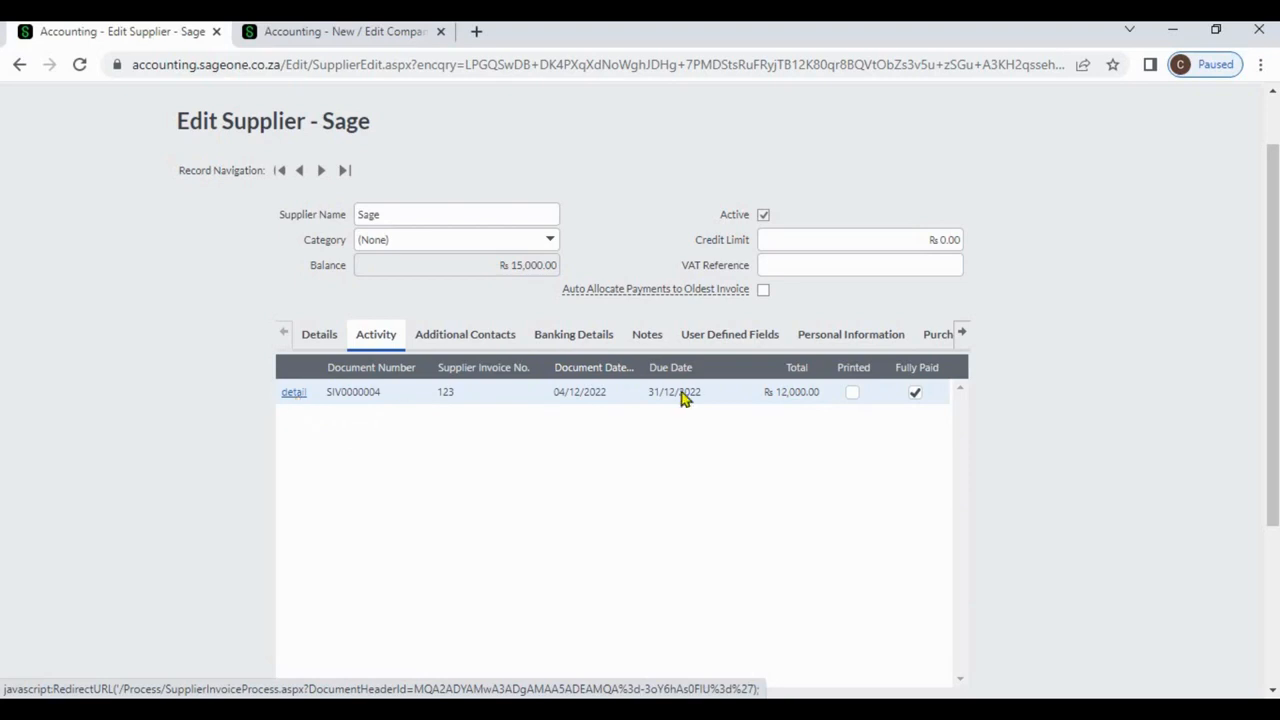
{"action": "left_click", "coordinate": [1272, 692]}
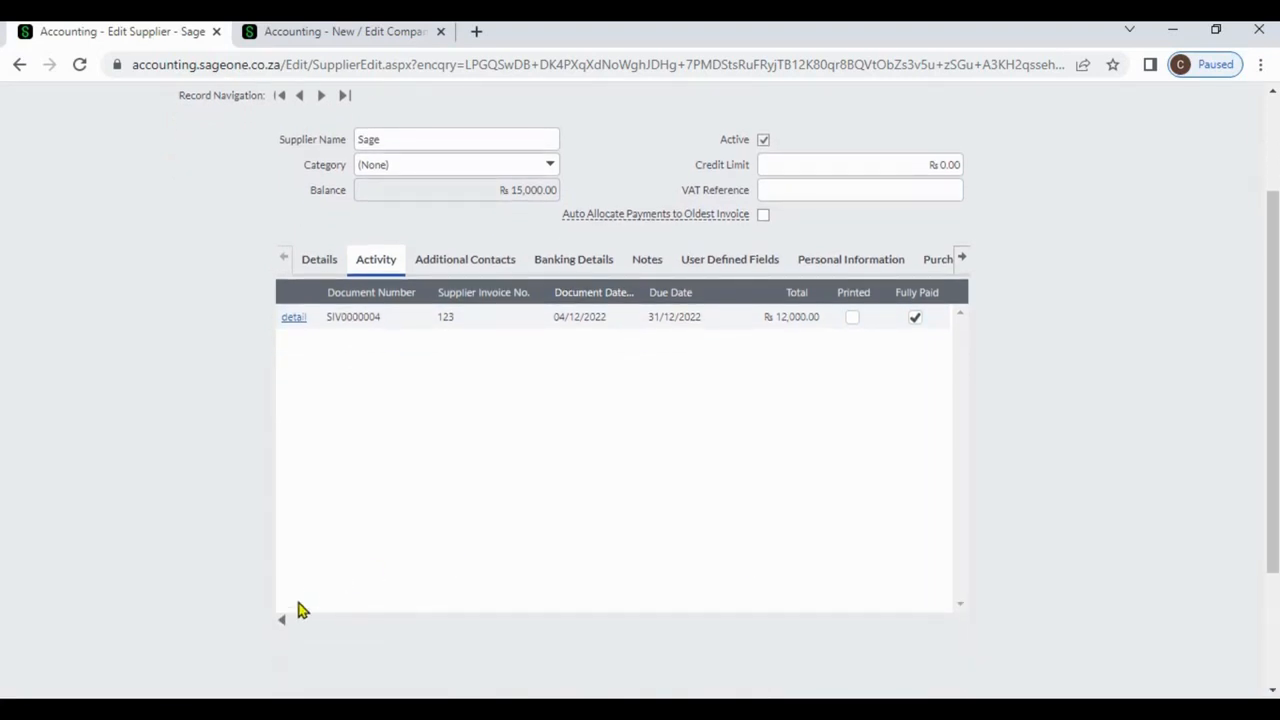
{"action": "left_click", "coordinate": [283, 621]}
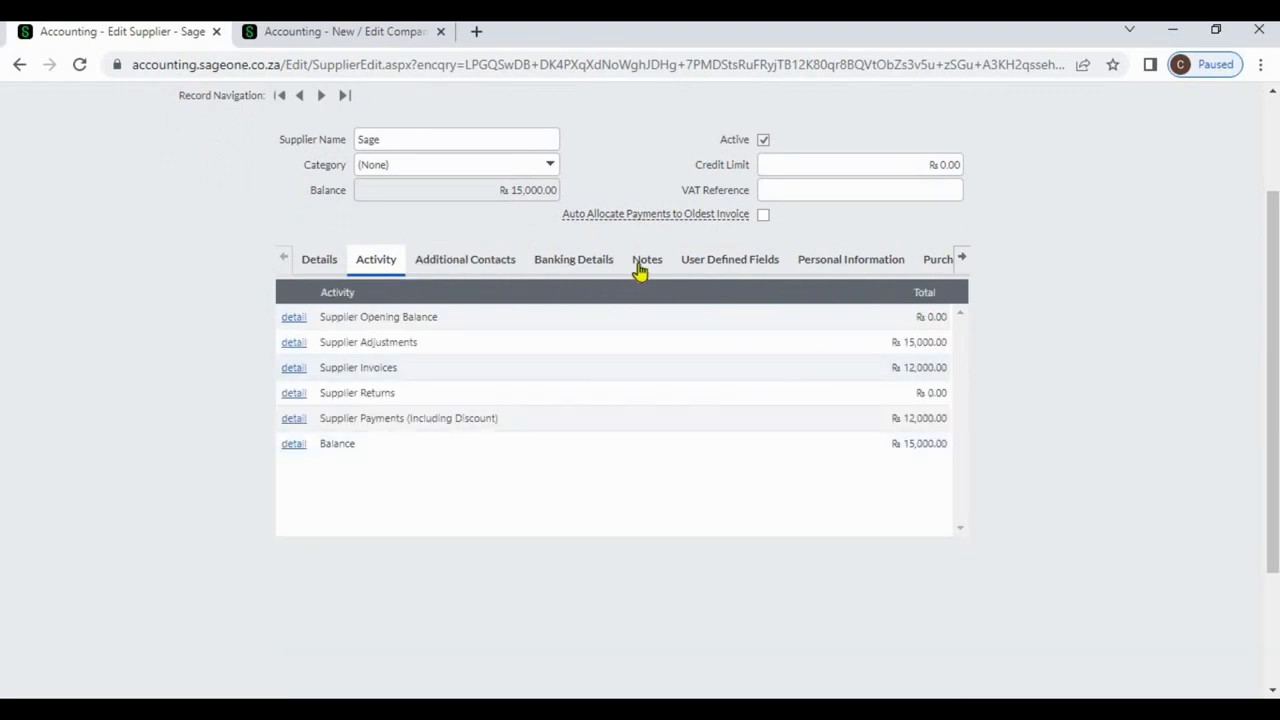
{"action": "left_click", "coordinate": [822, 265]}
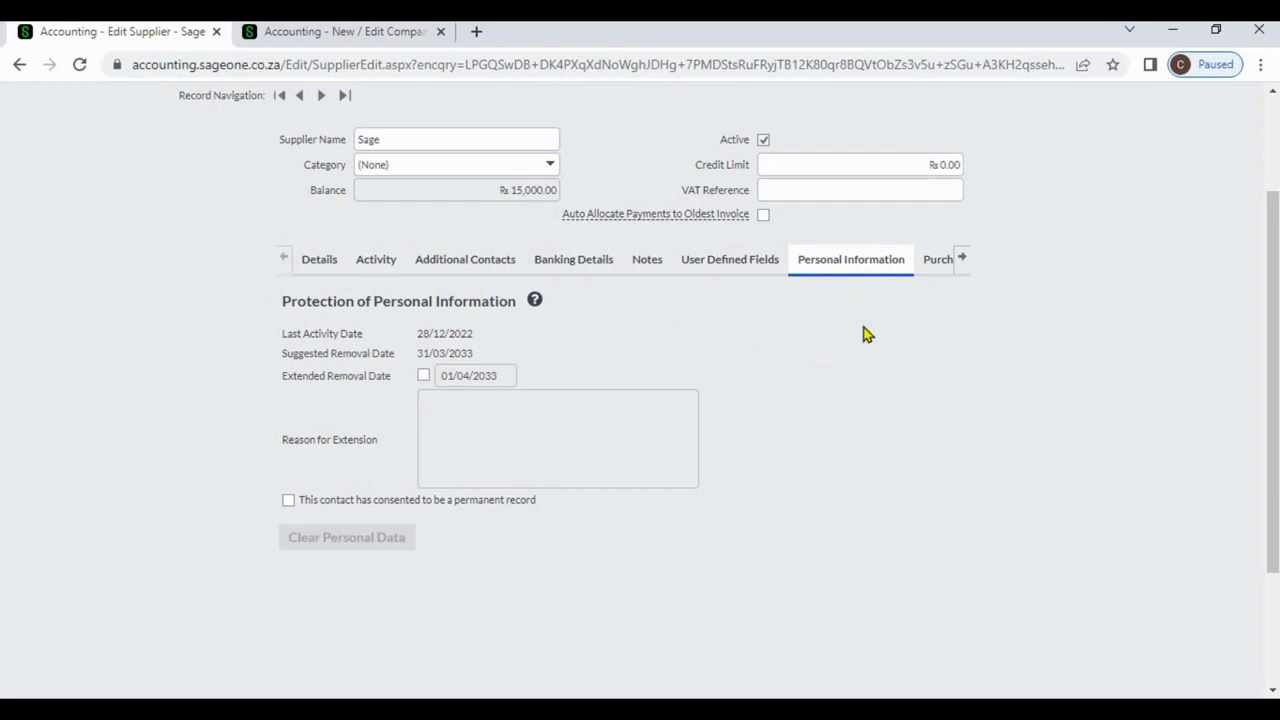
View Sage's Purchases Graph, Purchase Orders and Unpaid Invoices, then scroll the section tabs back to the start.
{"action": "left_click", "coordinate": [963, 260]}
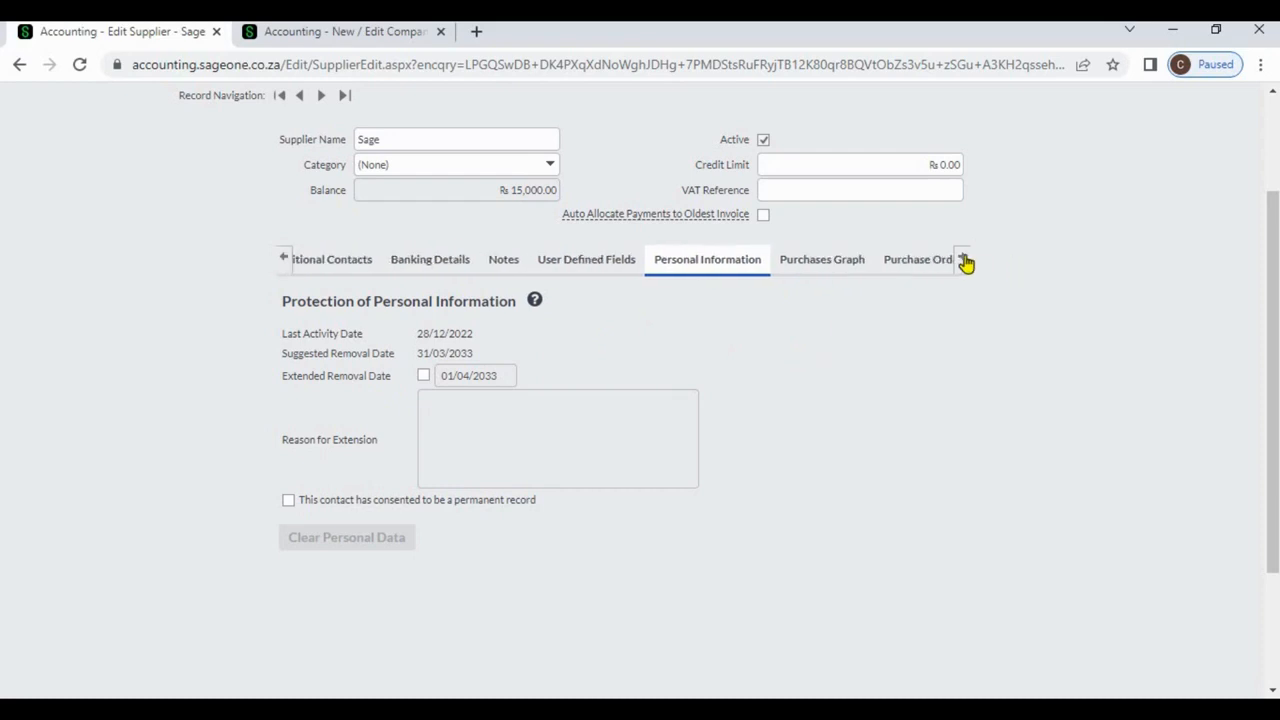
{"action": "left_click", "coordinate": [745, 261]}
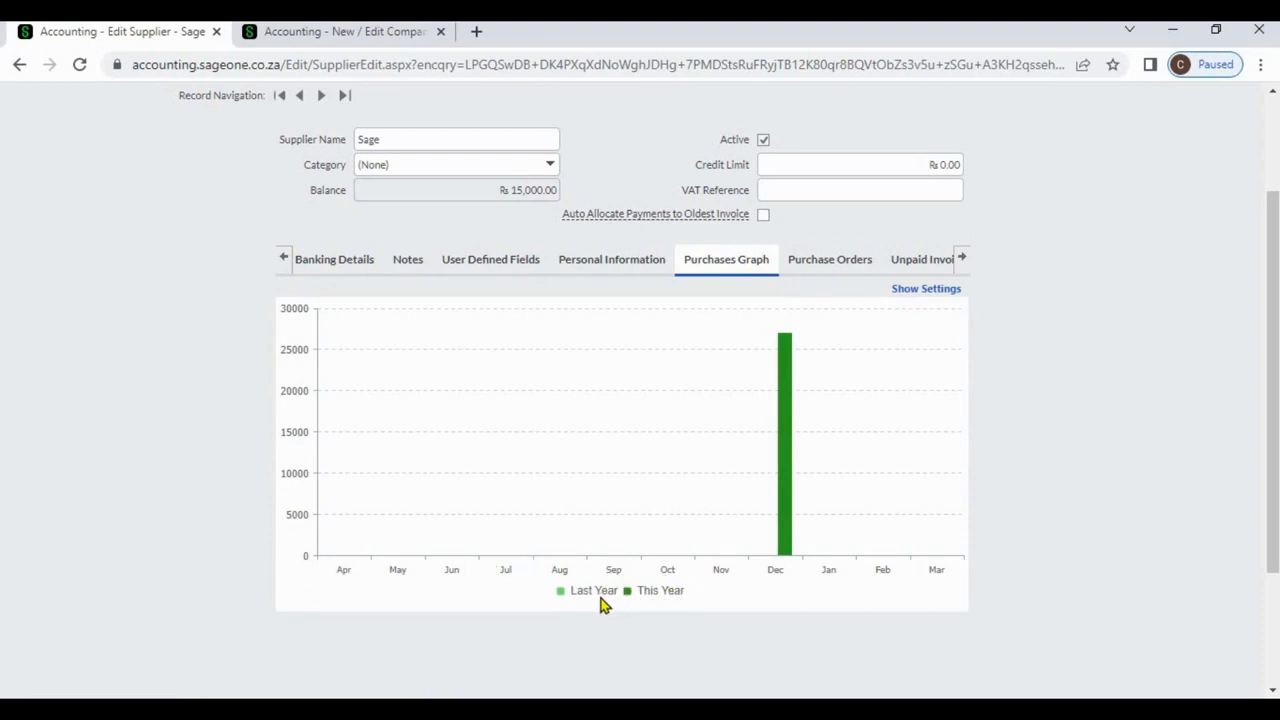
{"action": "left_click", "coordinate": [822, 266]}
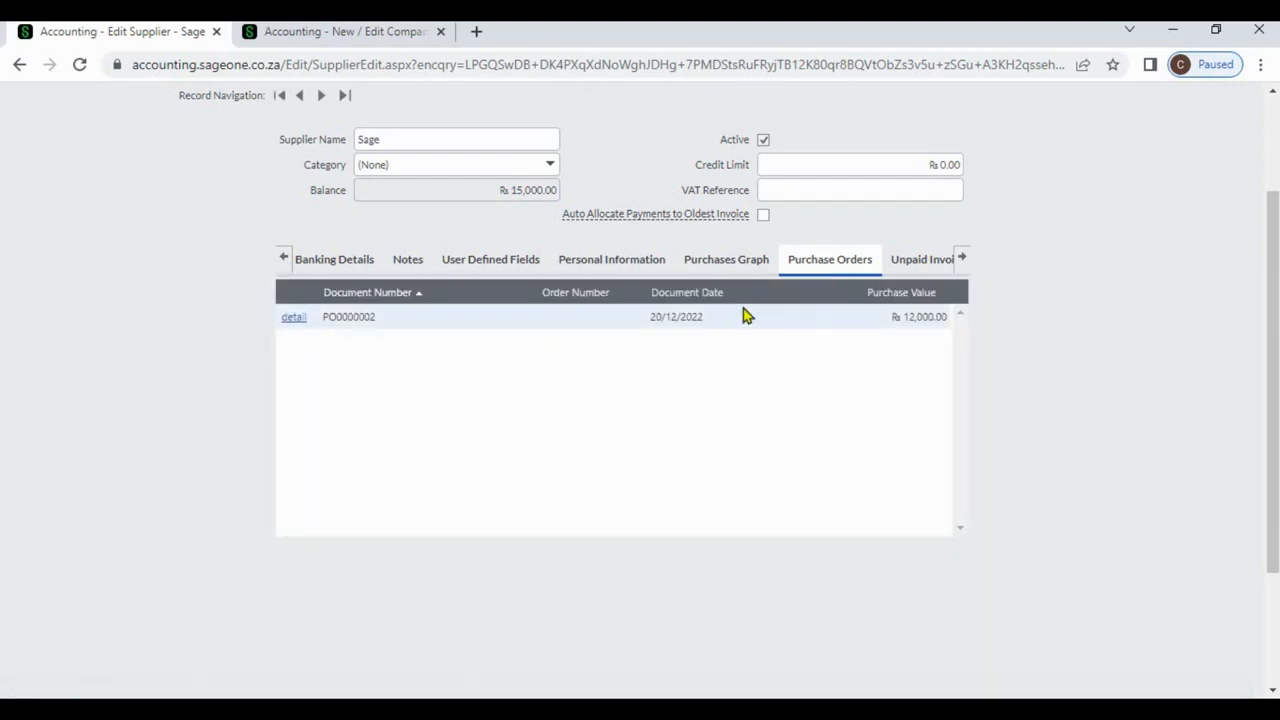
{"action": "left_click", "coordinate": [913, 262]}
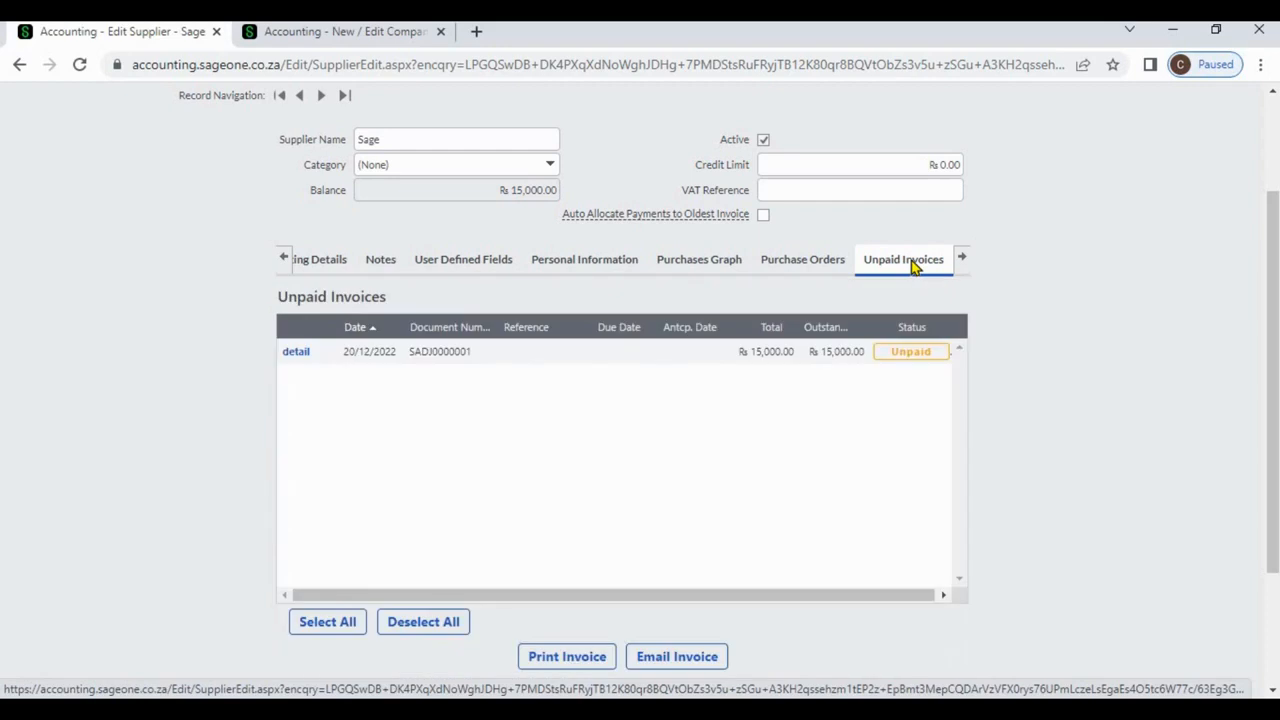
{"action": "left_click", "coordinate": [962, 262]}
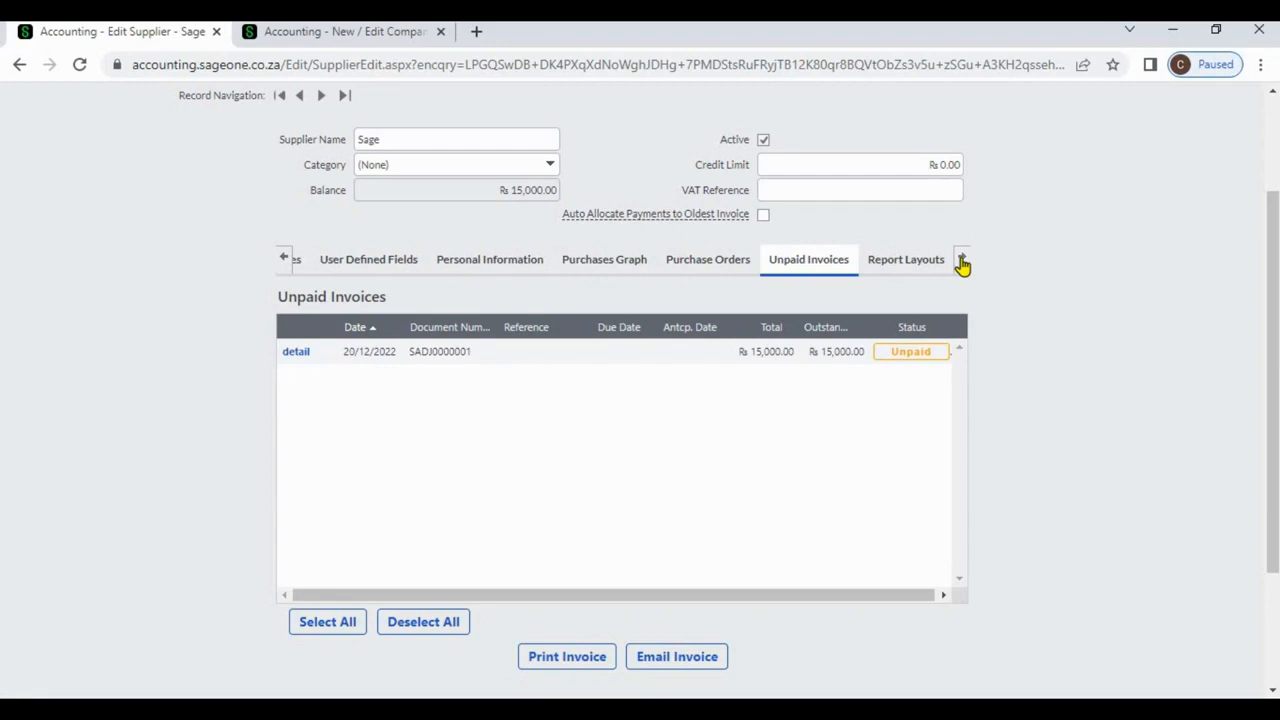
{"action": "left_click", "coordinate": [284, 260]}
{"action": "left_click", "coordinate": [285, 260]}
{"action": "left_click", "coordinate": [285, 260]}
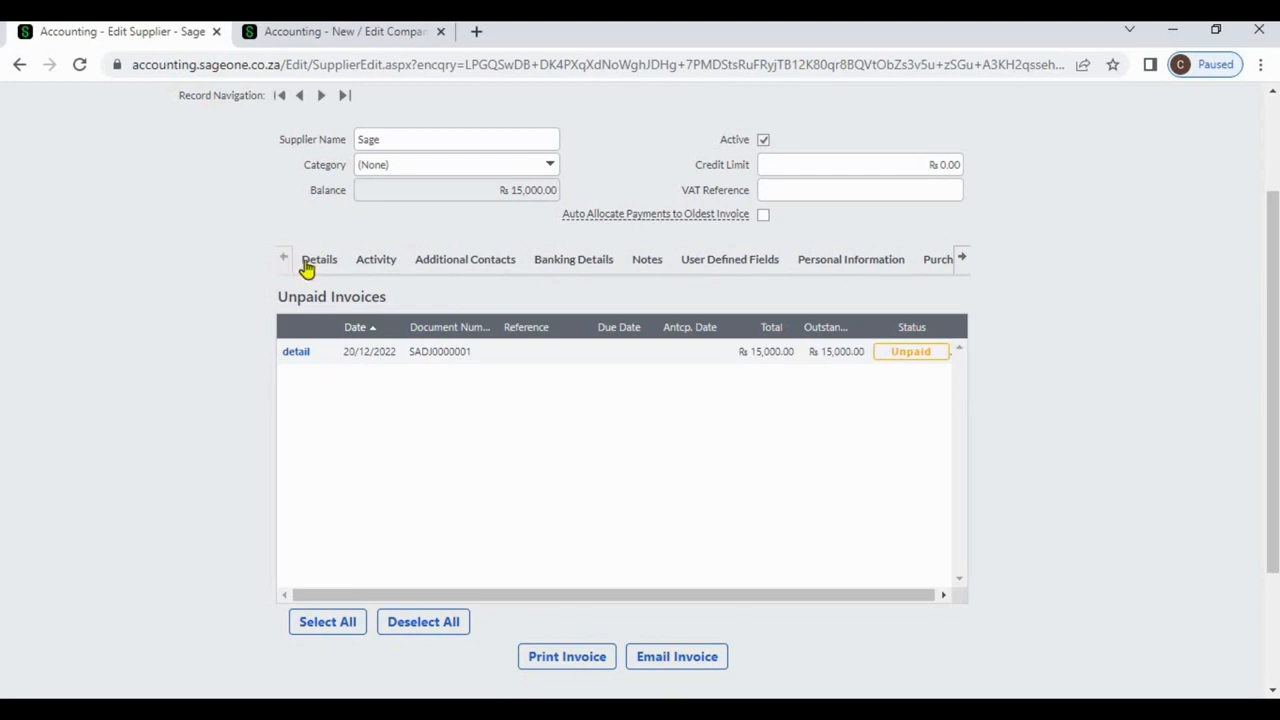
Browse Sage's Details, Additional Contacts, Banking Details, Notes, User Defined Fields and Activity sections.
{"action": "left_click", "coordinate": [308, 264]}
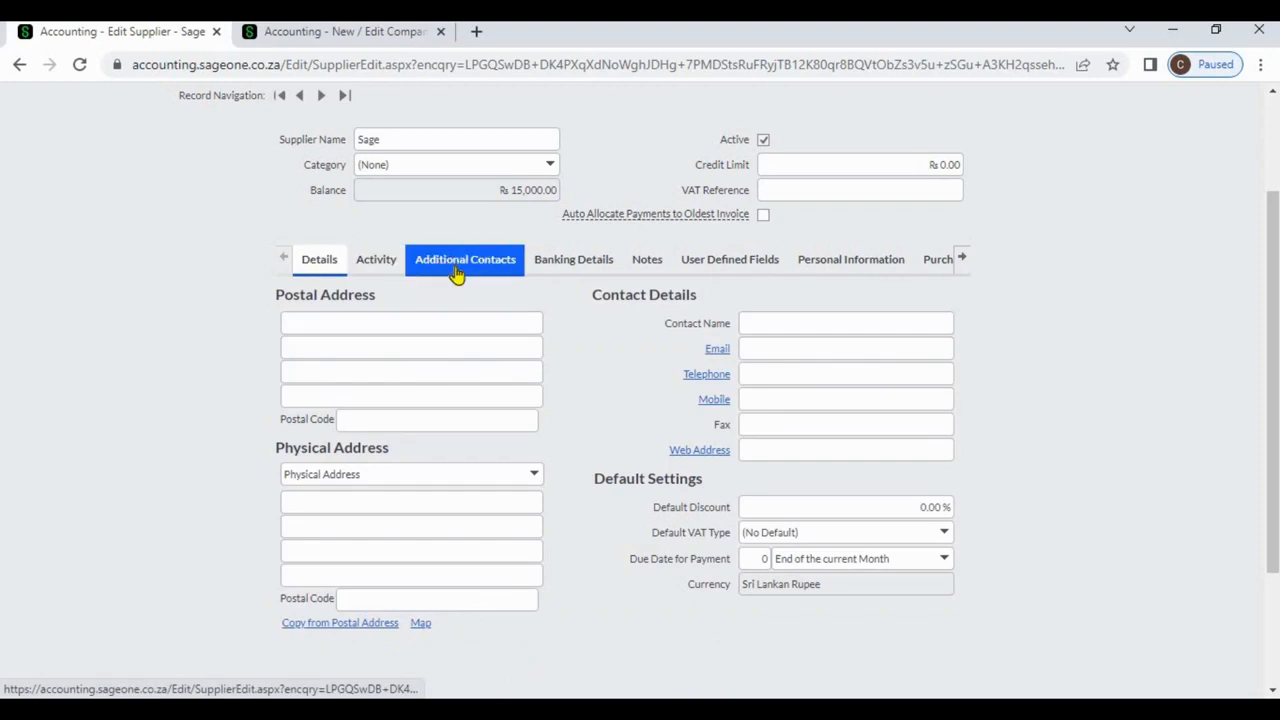
{"action": "left_click", "coordinate": [457, 268]}
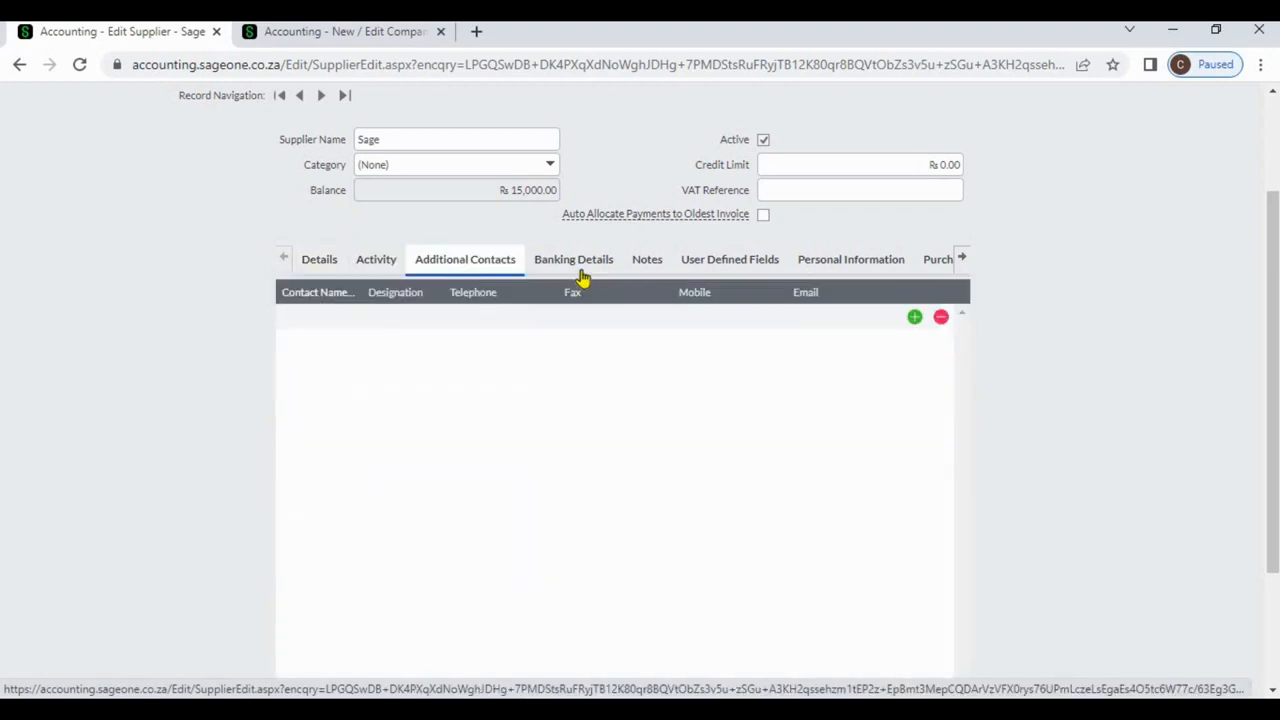
{"action": "left_click", "coordinate": [572, 266]}
{"action": "left_click", "coordinate": [628, 265]}
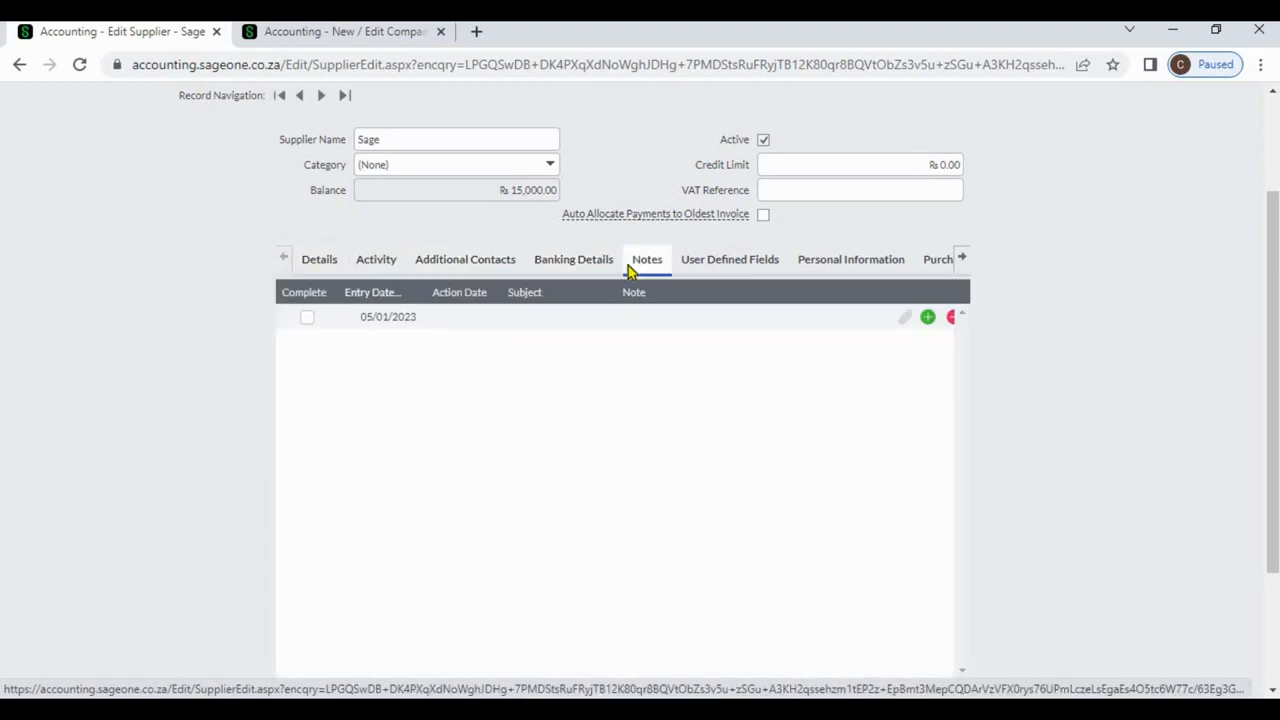
{"action": "left_click", "coordinate": [692, 273]}
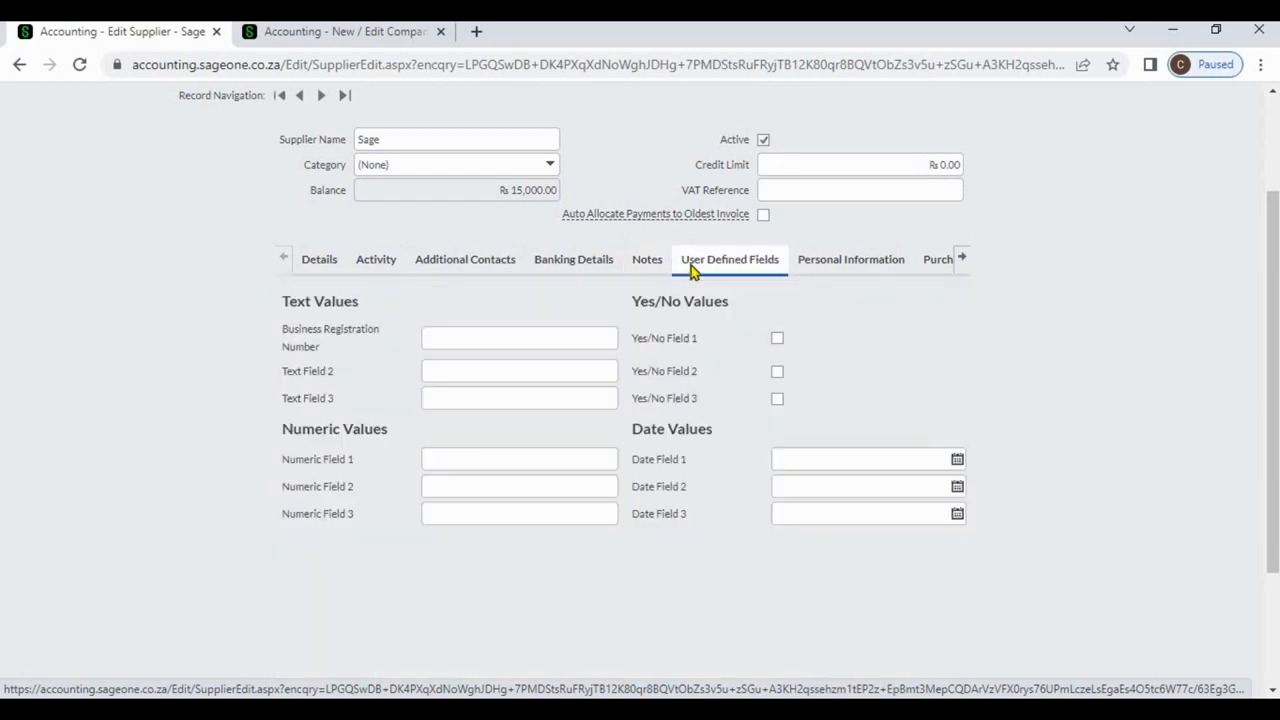
{"action": "left_click", "coordinate": [557, 276]}
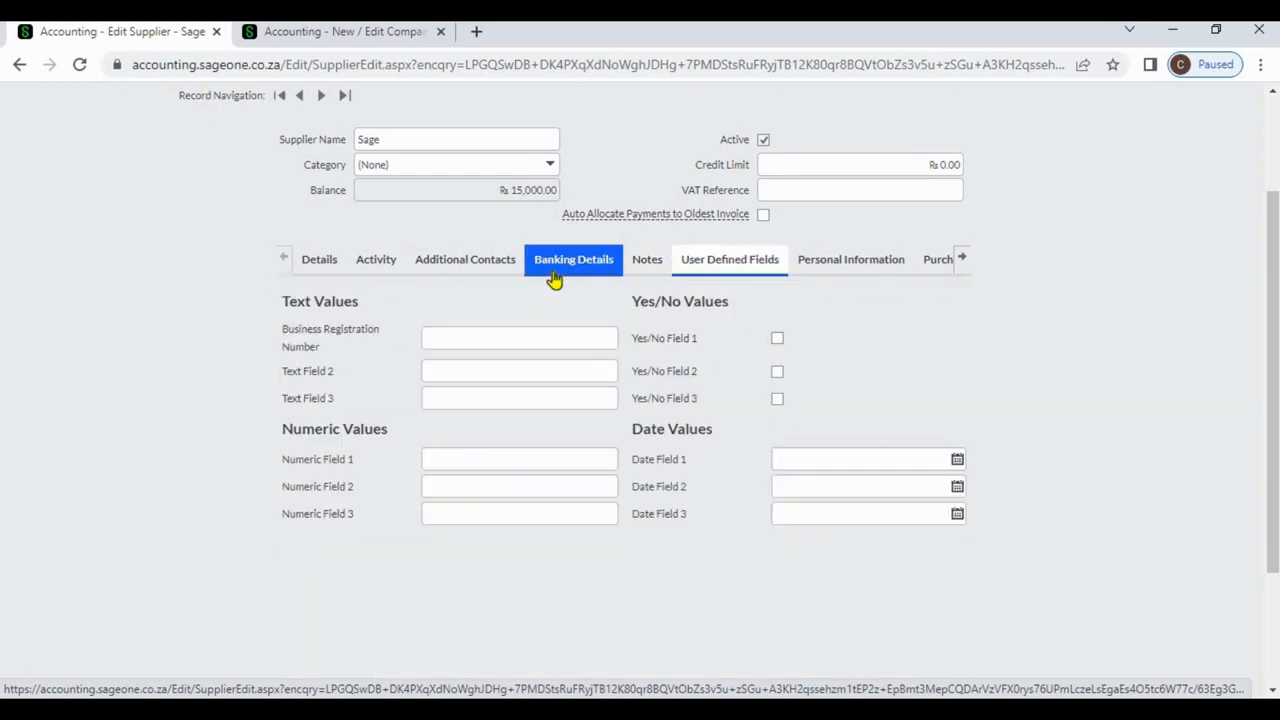
{"action": "left_click", "coordinate": [376, 262]}
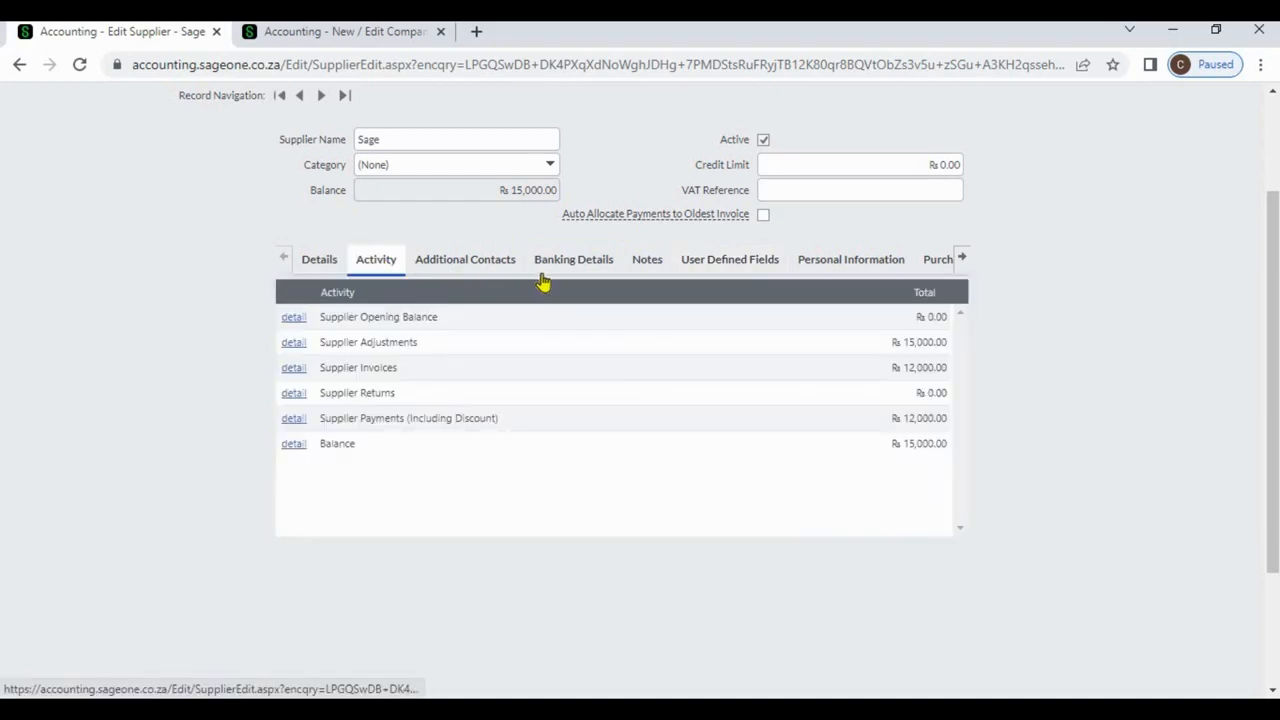
{"action": "left_click", "coordinate": [545, 274]}
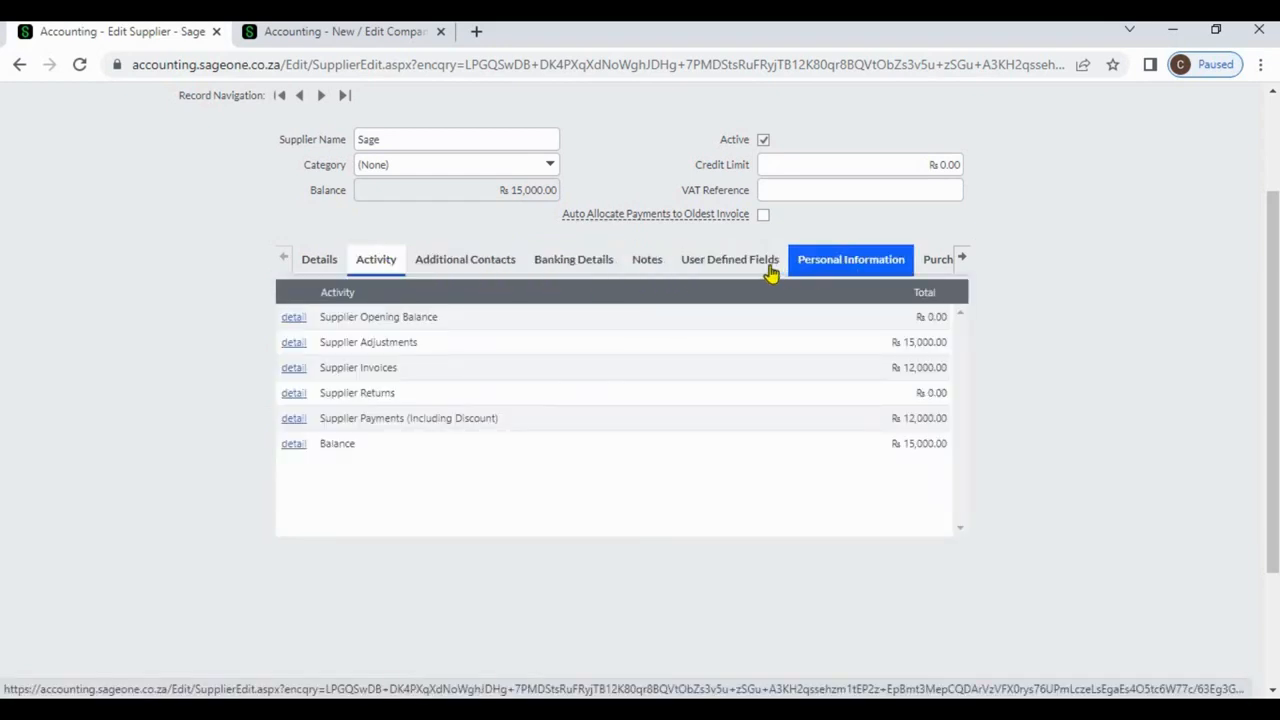
View the Purchases Graph, Purchase Orders and Unpaid Invoices, then return to the Details section.
{"action": "left_click", "coordinate": [962, 262]}
{"action": "left_click", "coordinate": [897, 268]}
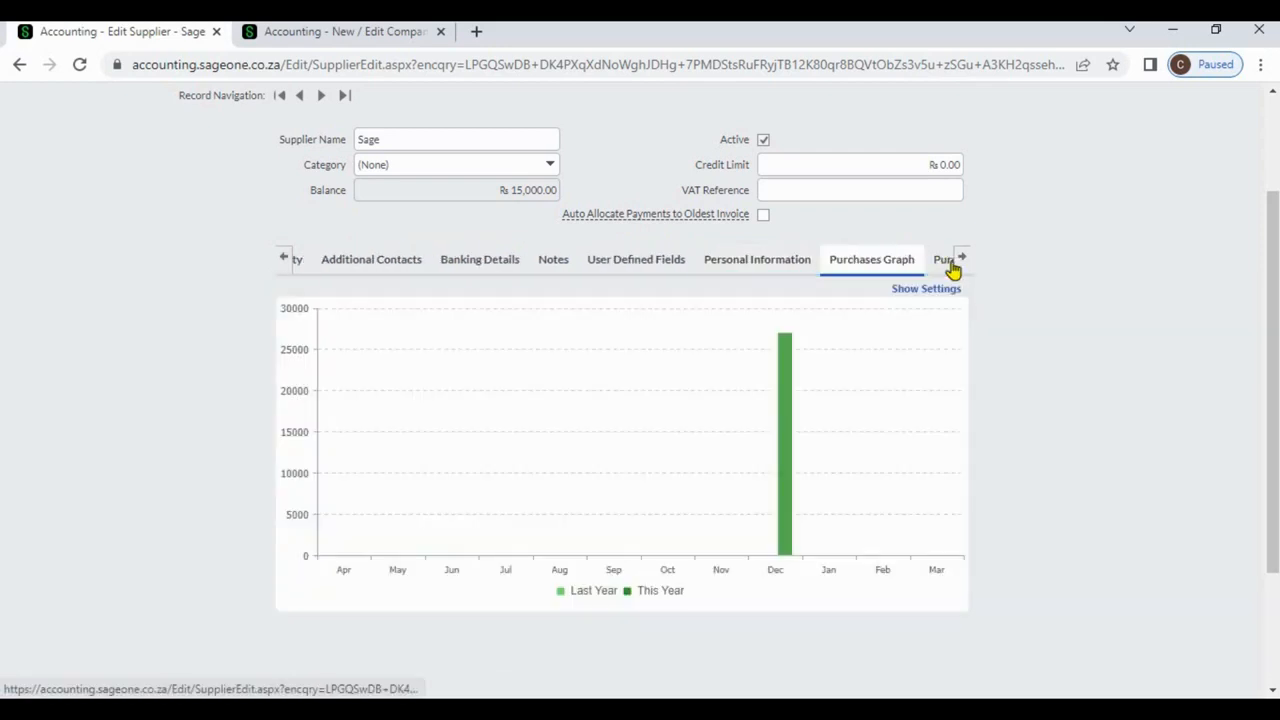
{"action": "left_click", "coordinate": [962, 262]}
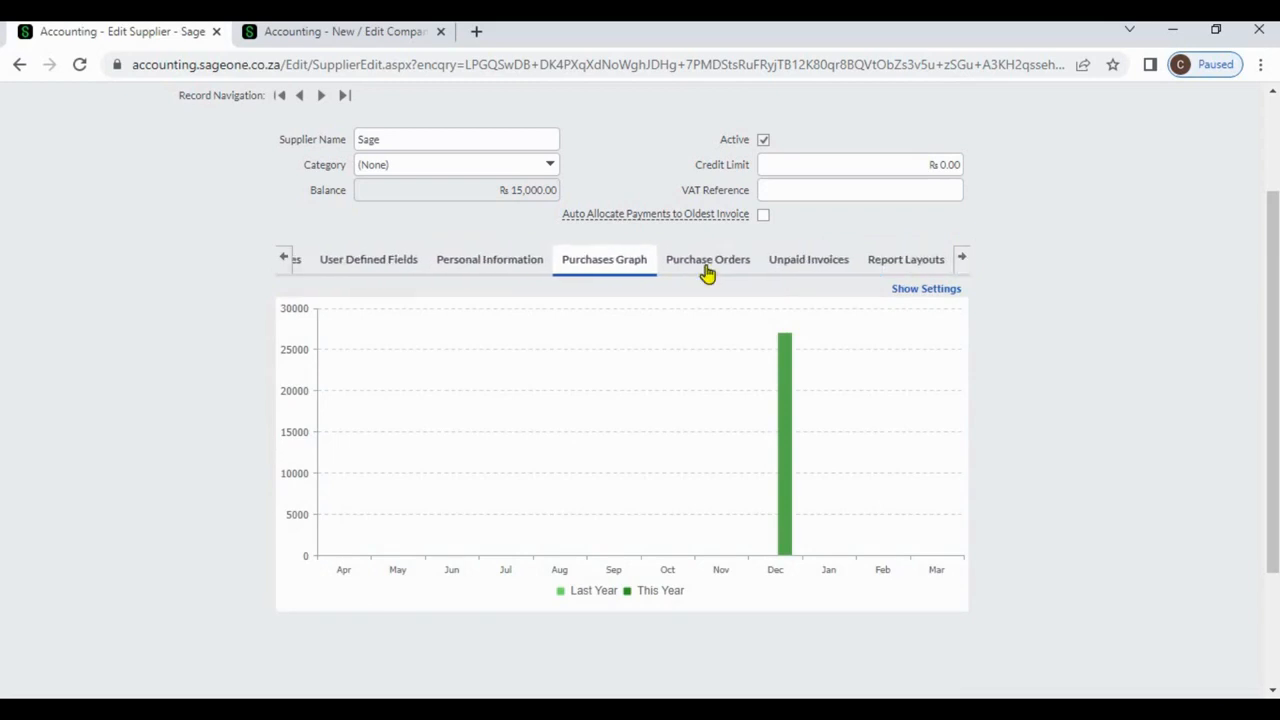
{"action": "left_click", "coordinate": [707, 270]}
{"action": "left_click", "coordinate": [780, 270]}
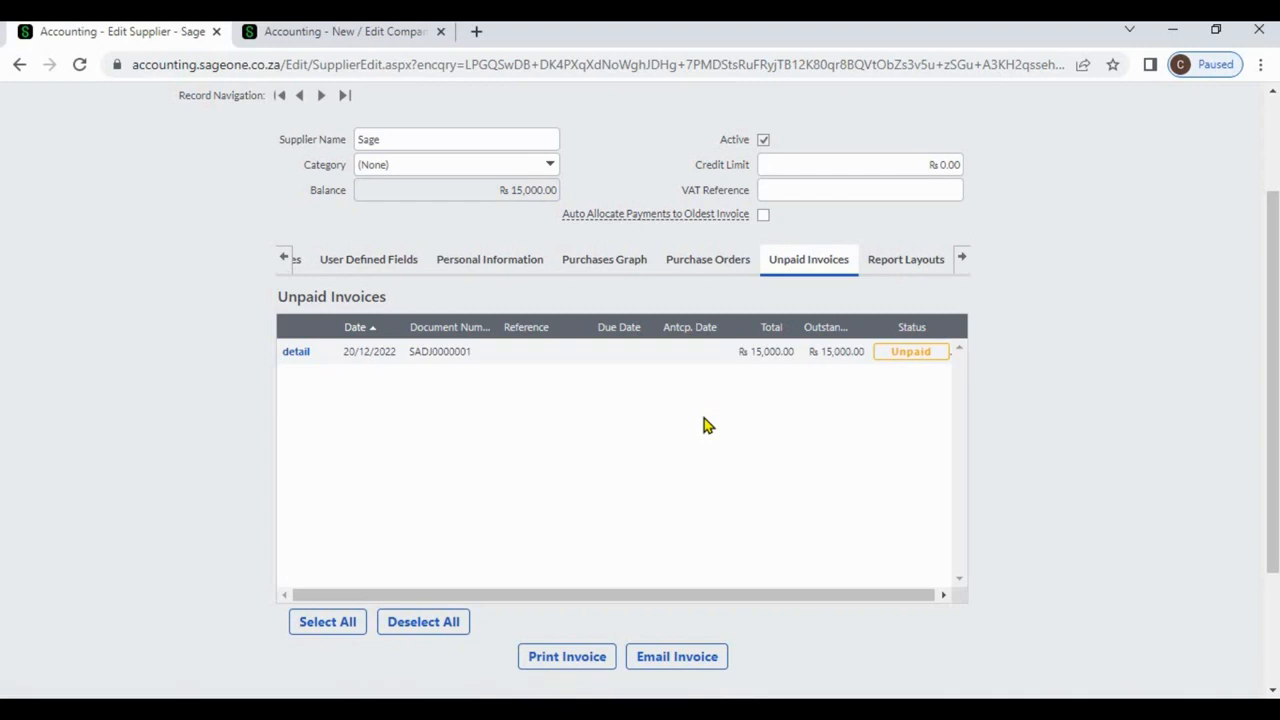
{"action": "left_click", "coordinate": [285, 258]}
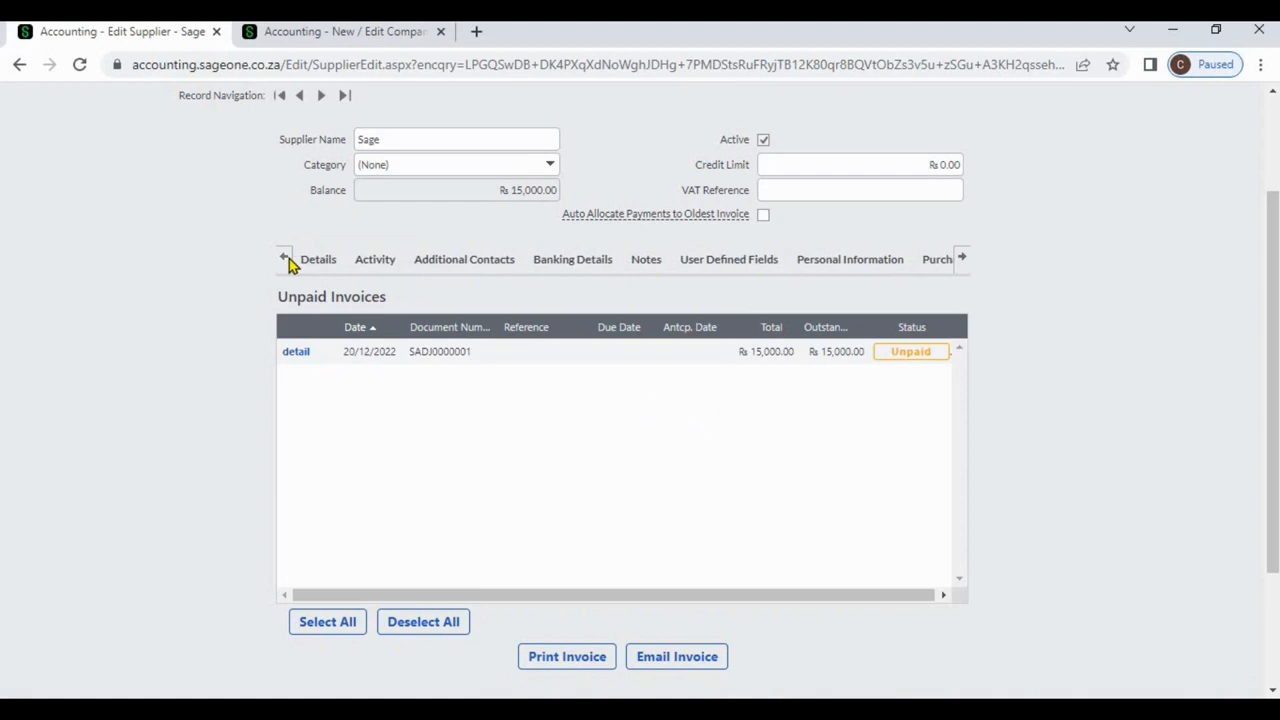
{"action": "left_click", "coordinate": [318, 260]}
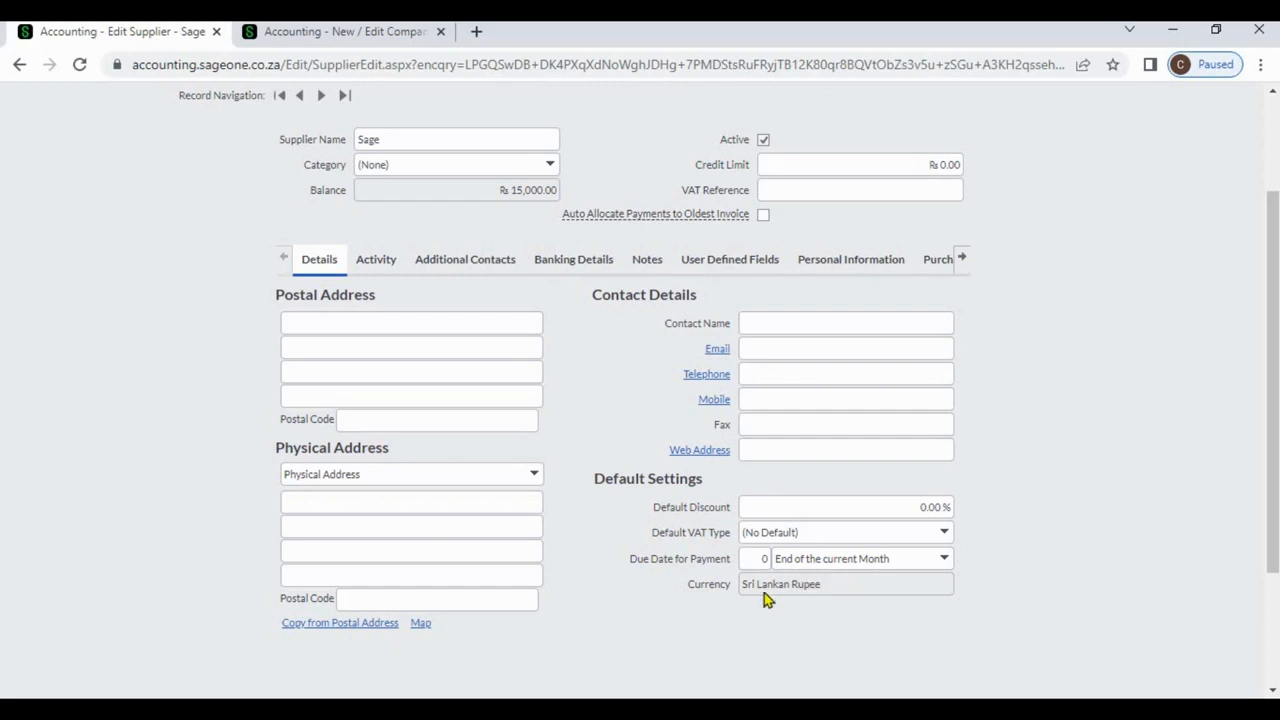
{"action": "triple_click", "coordinate": [810, 589]}
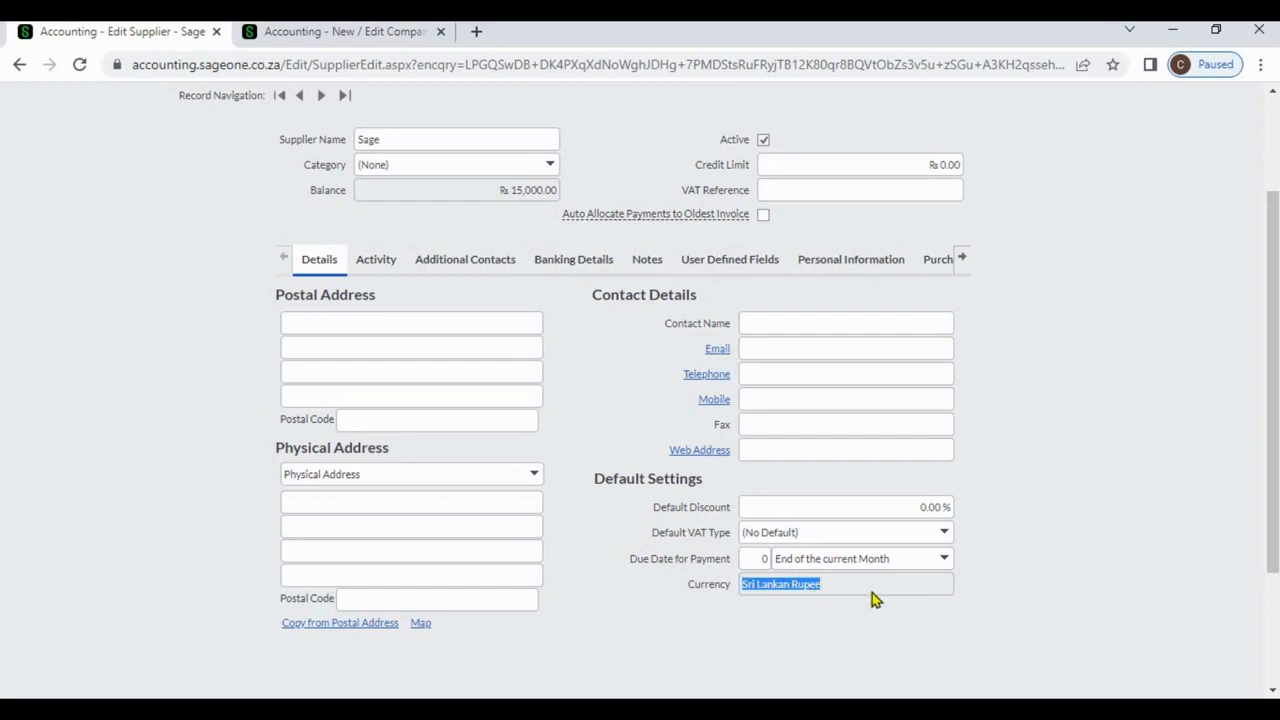
{"action": "left_click", "coordinate": [847, 592]}
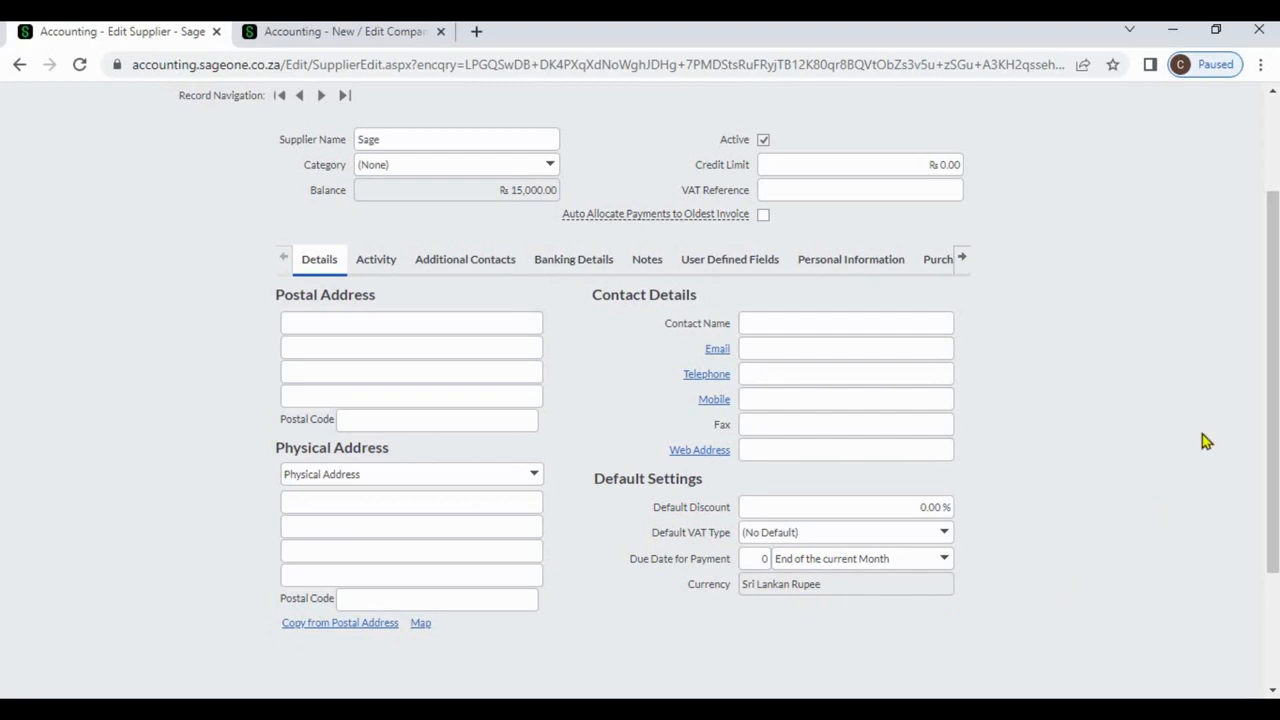
{"action": "left_click", "coordinate": [1273, 163]}
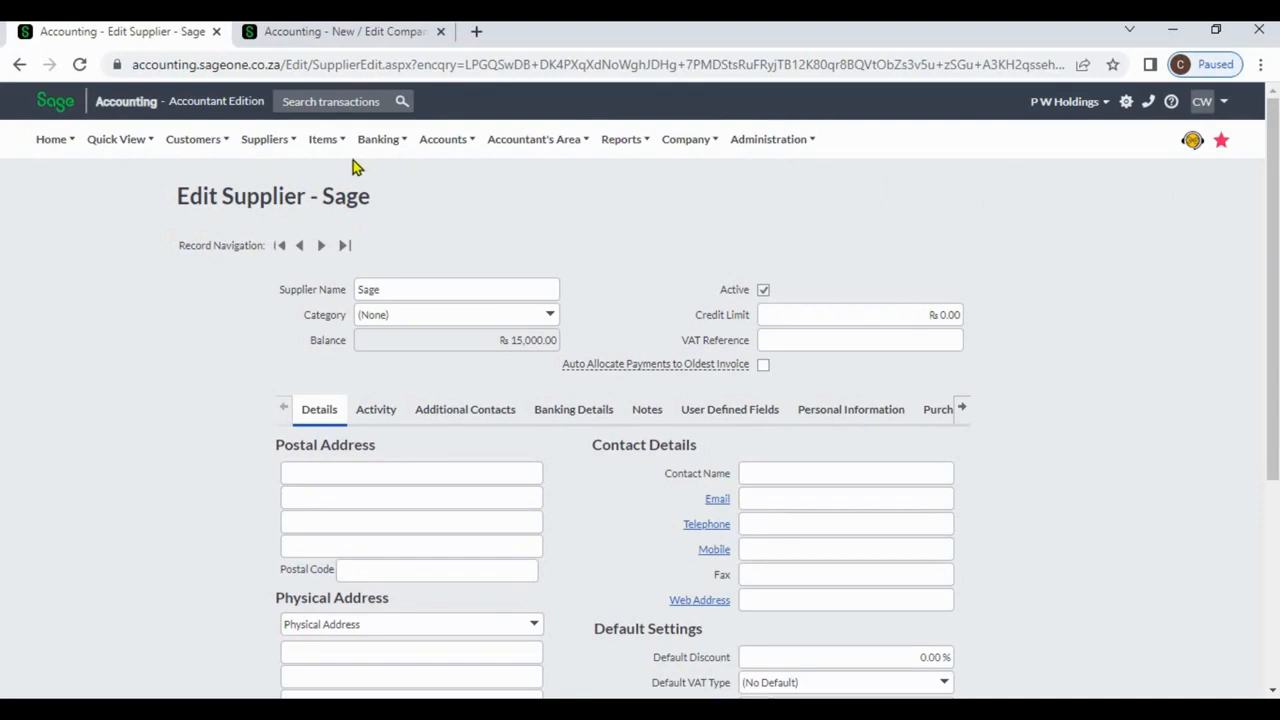
From Supplier Purchase Orders, add a new order PO0000003 dated 05/01/2023.
{"action": "left_click", "coordinate": [289, 143]}
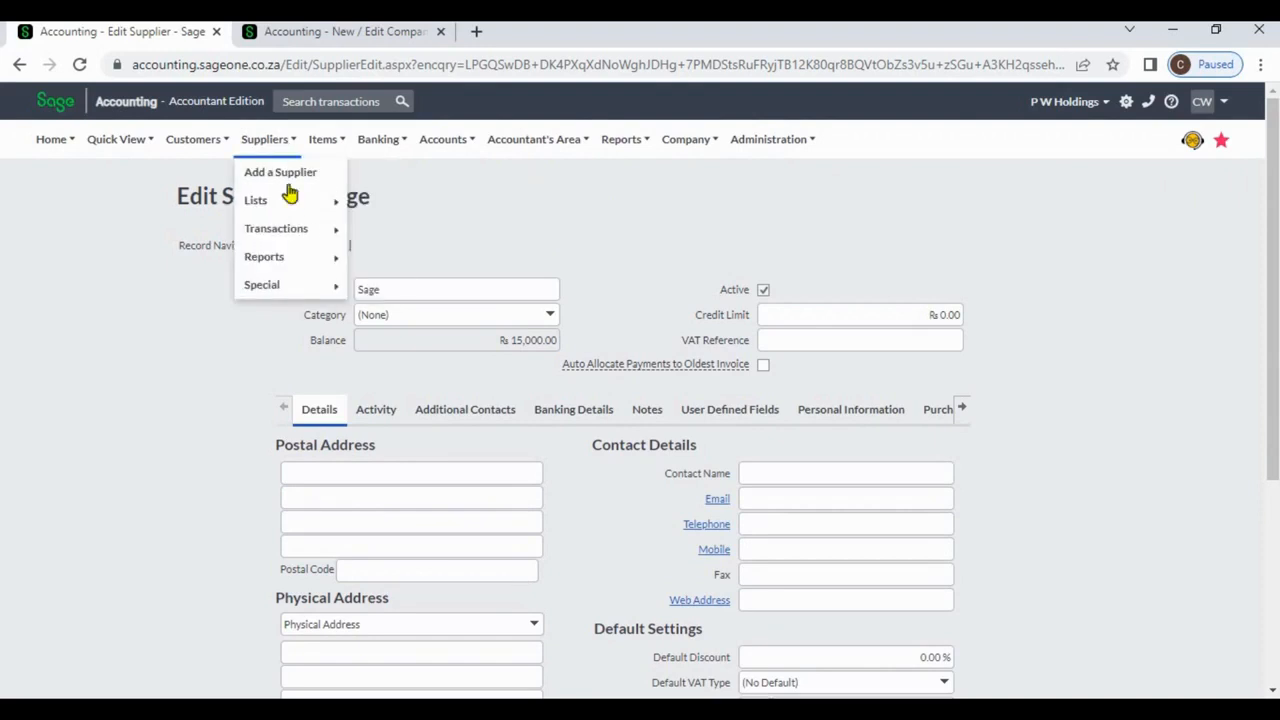
{"action": "mouse_move", "coordinate": [300, 229]}
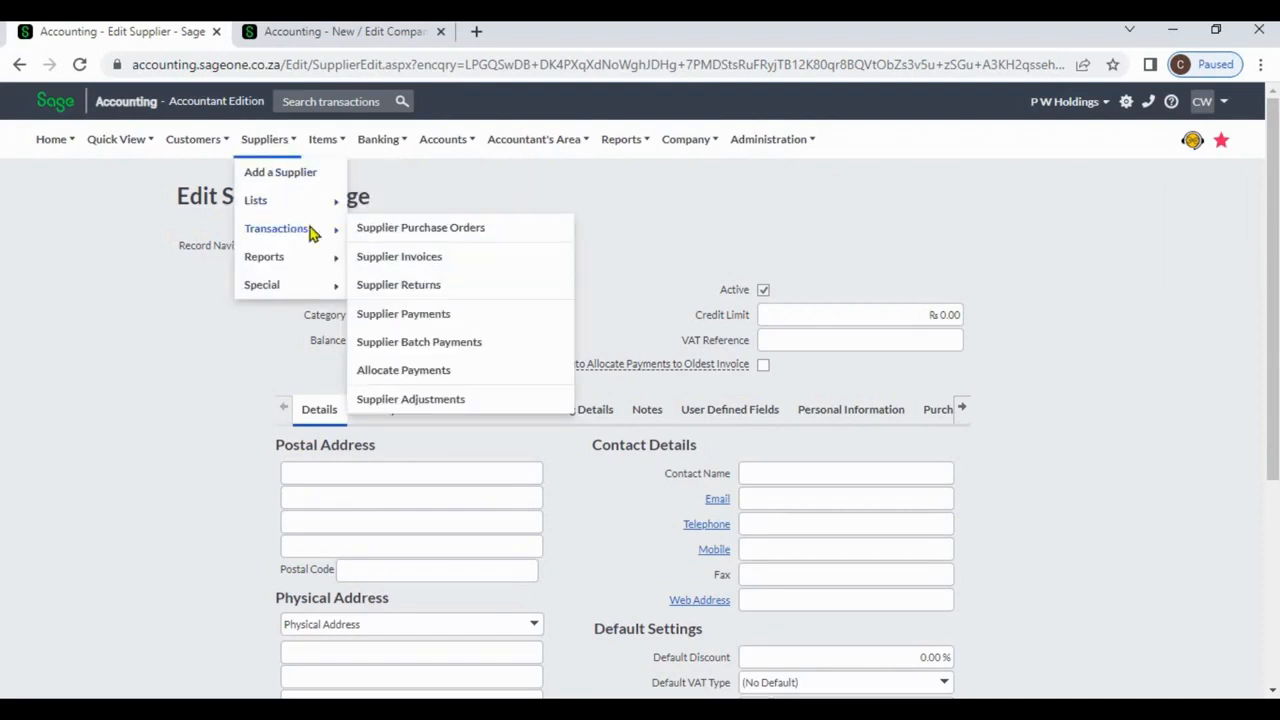
{"action": "left_click", "coordinate": [376, 237]}
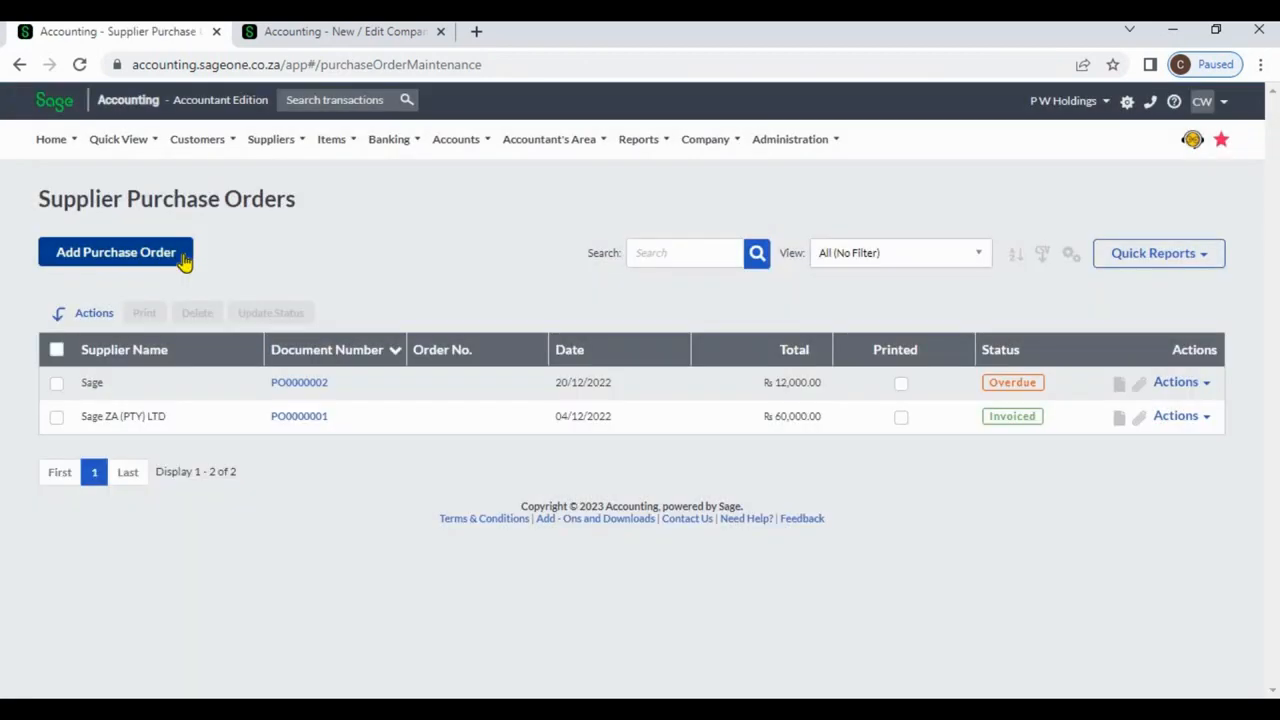
{"action": "left_click", "coordinate": [185, 260]}
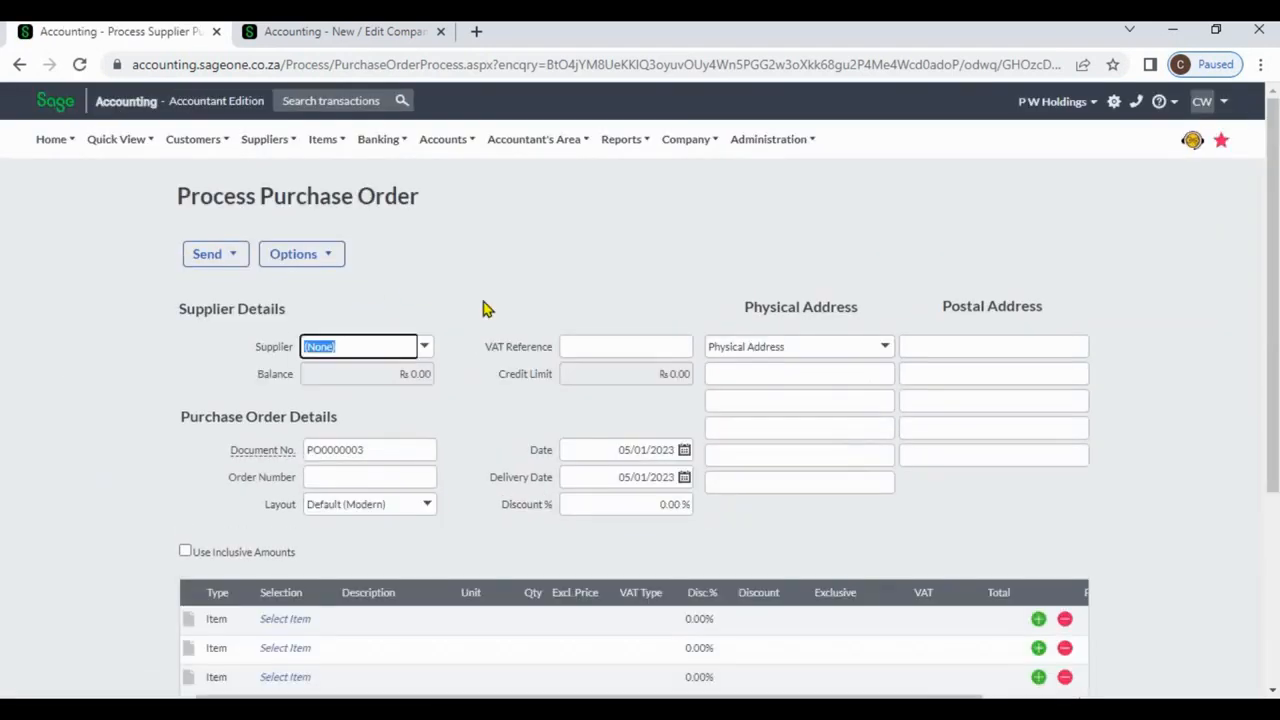
{"action": "left_click", "coordinate": [425, 347]}
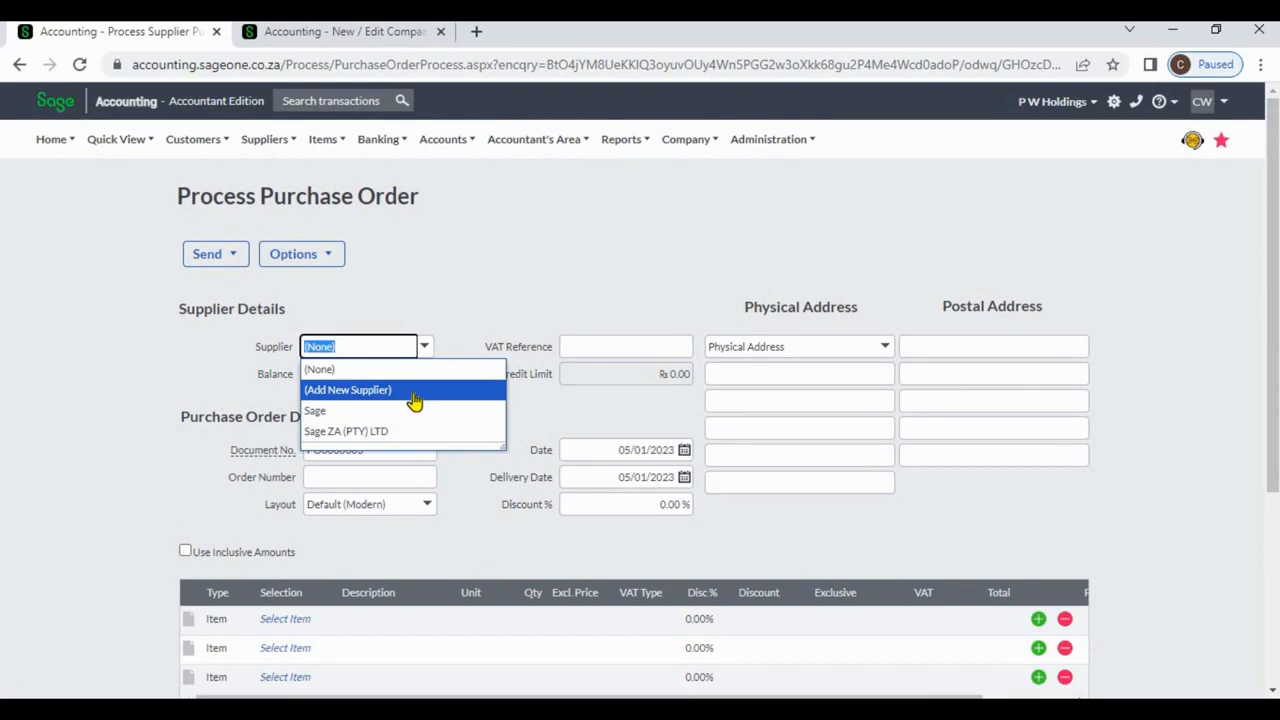
{"action": "left_click", "coordinate": [414, 398]}
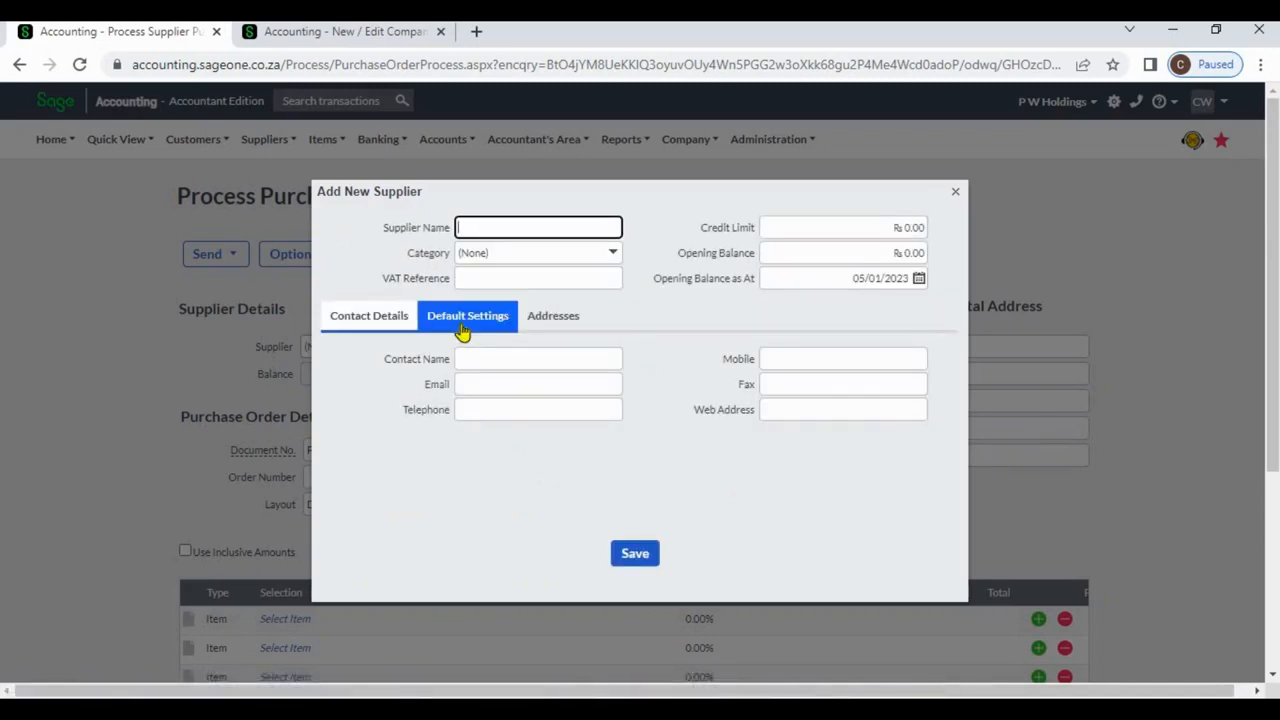
{"action": "left_click", "coordinate": [465, 331]}
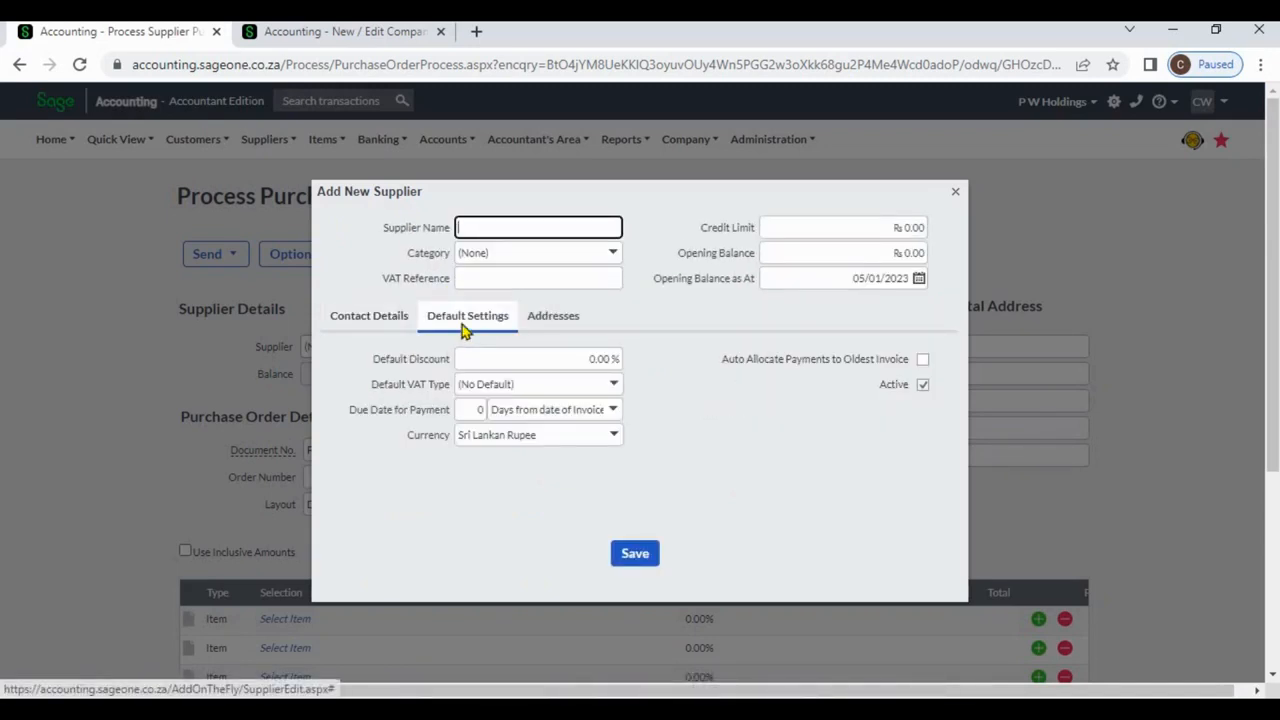
{"action": "left_click", "coordinate": [540, 322]}
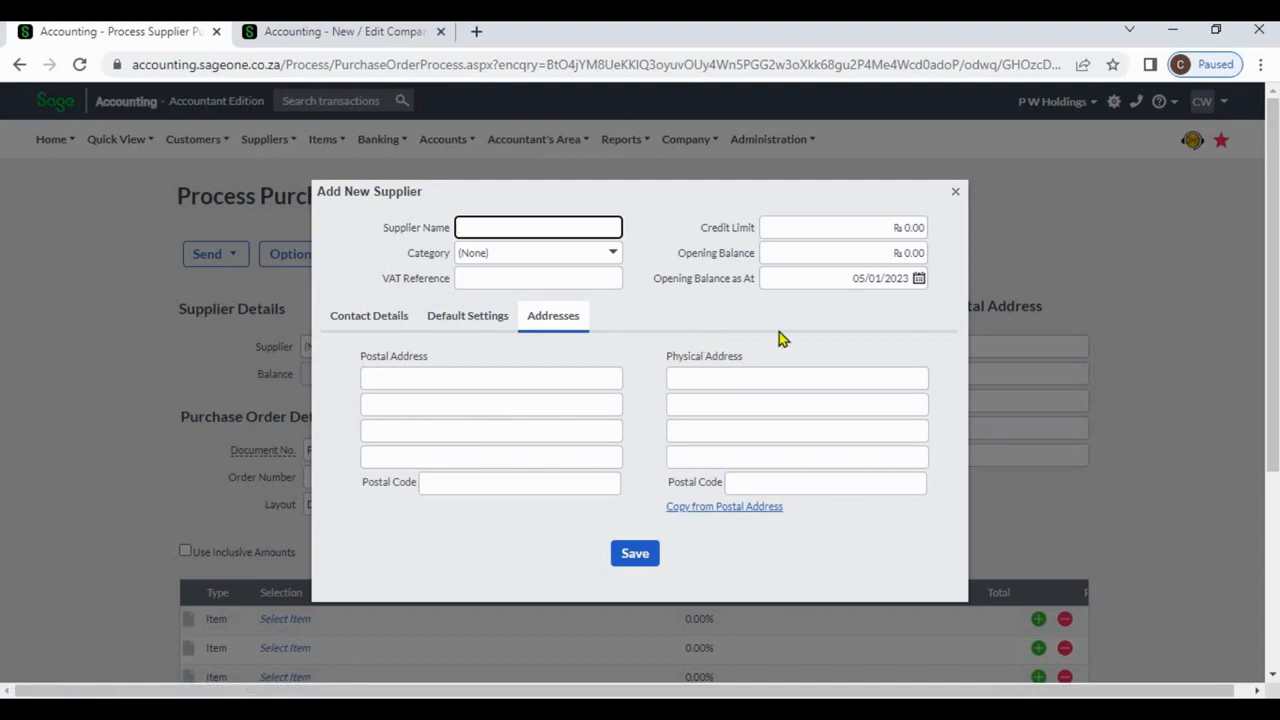
{"action": "left_click", "coordinate": [954, 193]}
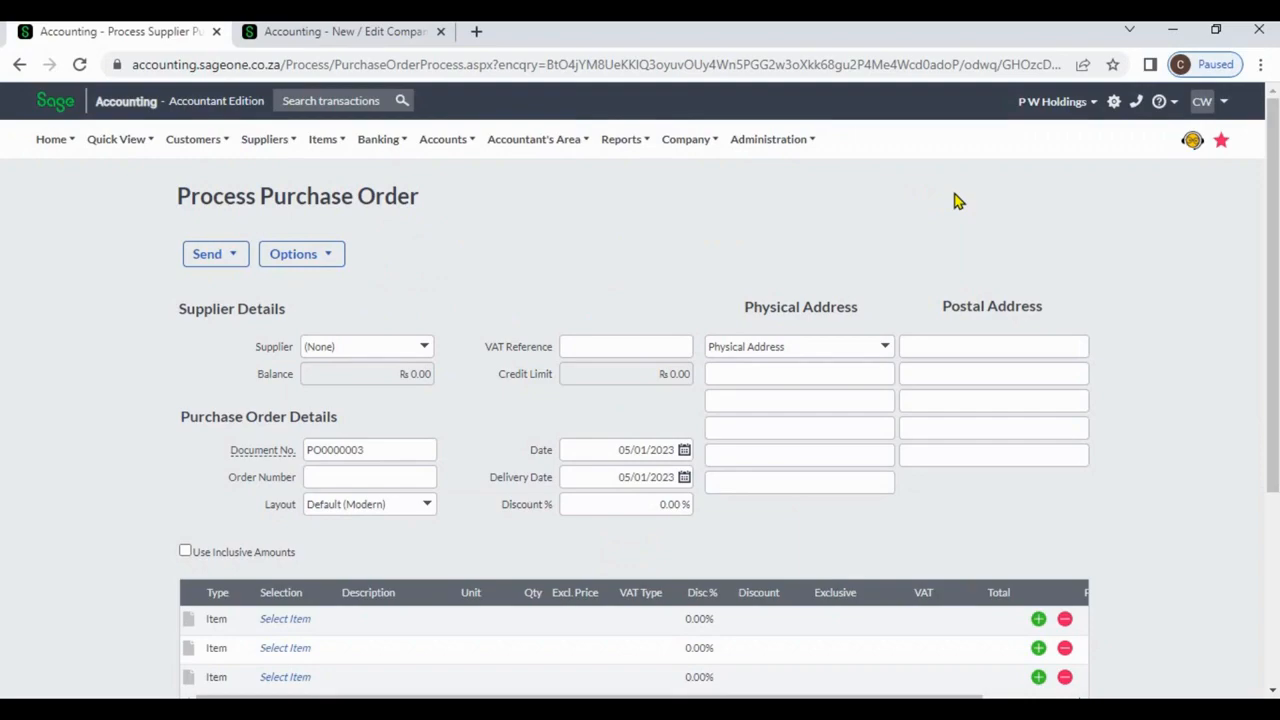